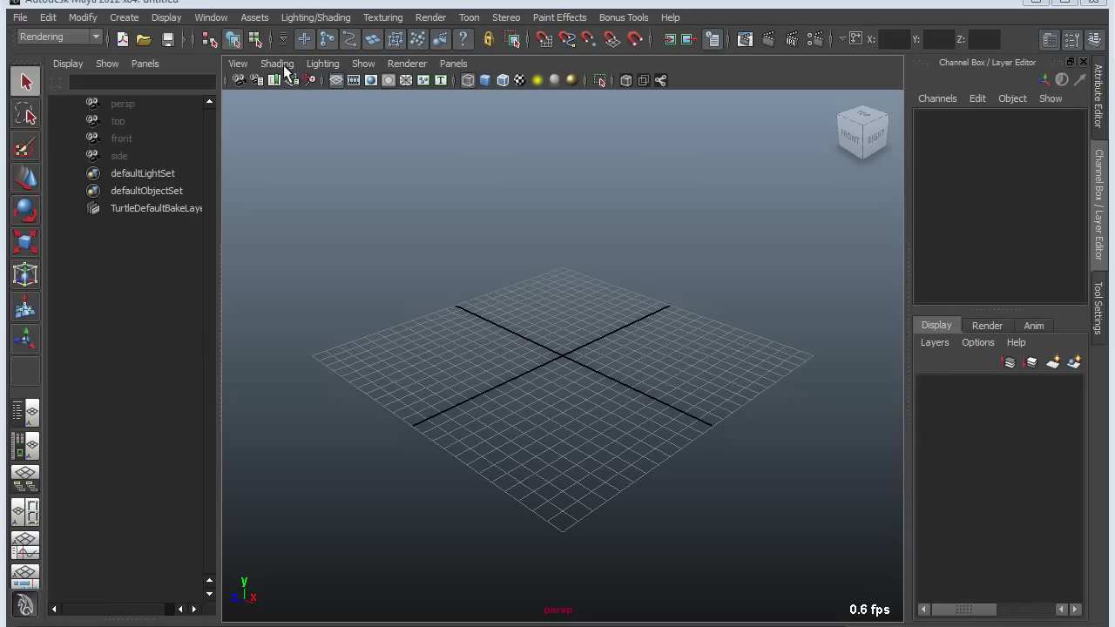
# Open the Namespace Editor and place it over the Outliner side, clear of the viewport's centre.
pyautogui.click(212, 18)
pyautogui.moveTo(216, 45)
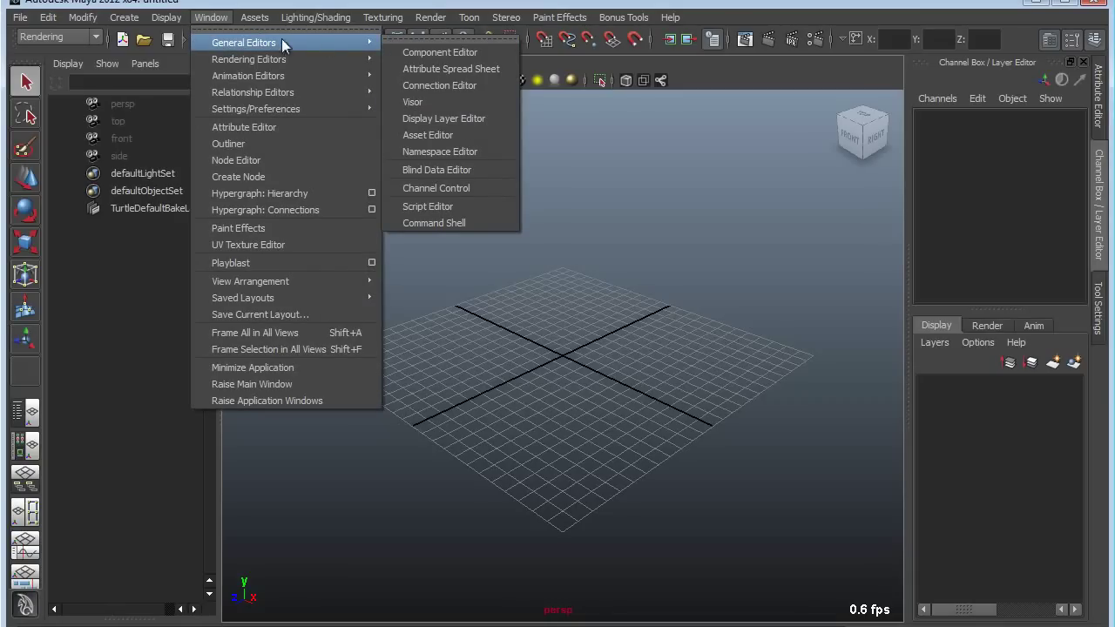
pyautogui.click(451, 151)
pyautogui.moveTo(906, 108); pyautogui.dragTo(259, 209)
# View the Pattern Rename bonus tool, and close both it and the Namespace Editor.
pyautogui.click(629, 18)
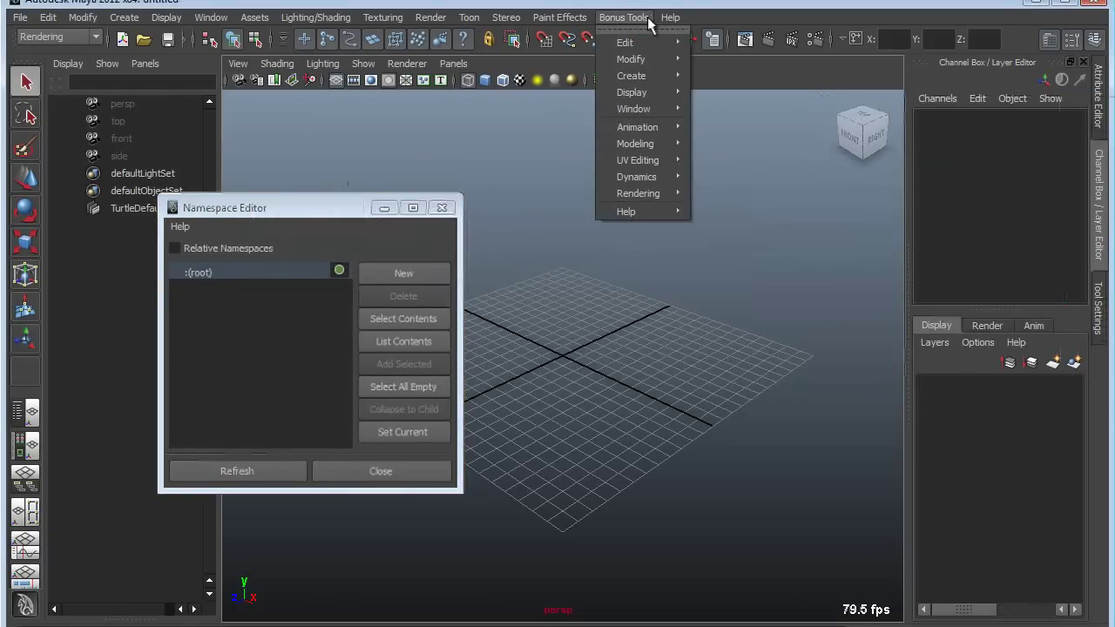
pyautogui.moveTo(660, 108)
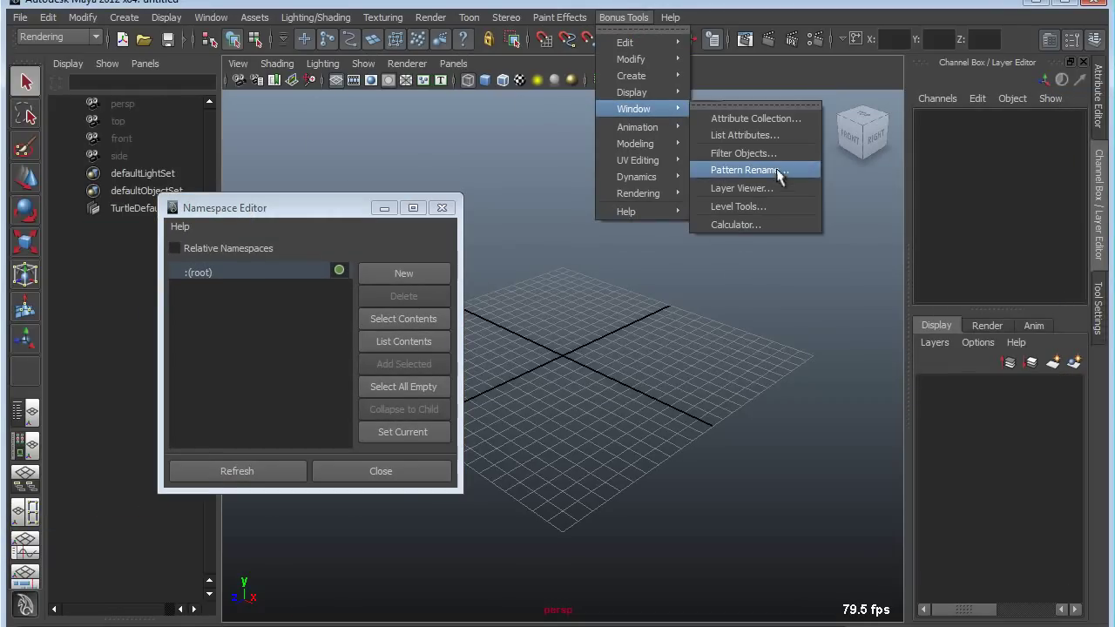
pyautogui.click(750, 170)
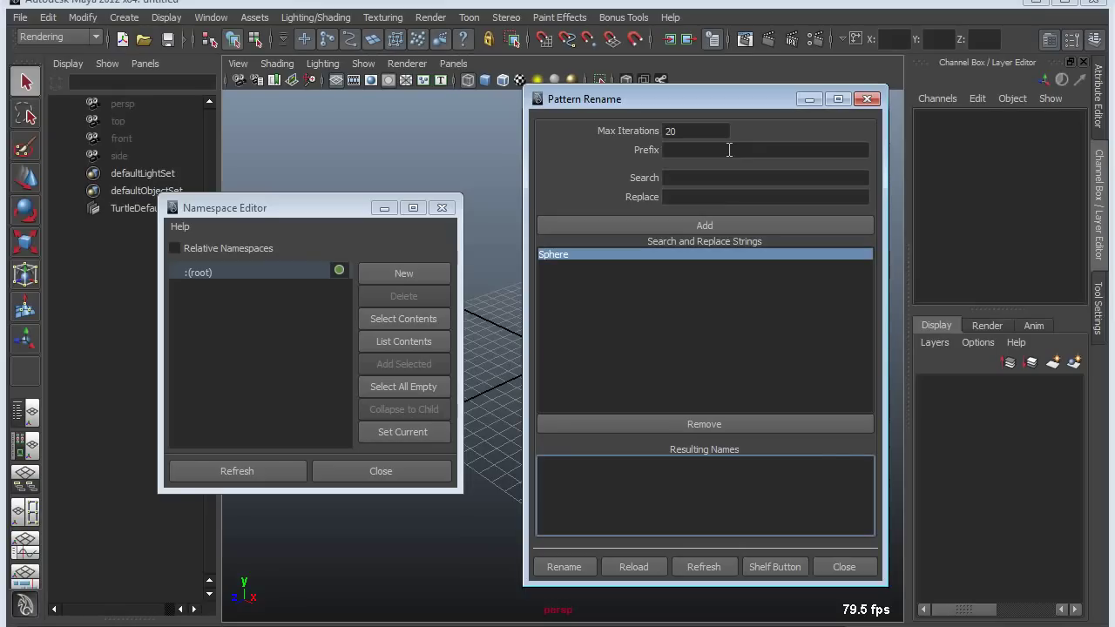
pyautogui.click(843, 567)
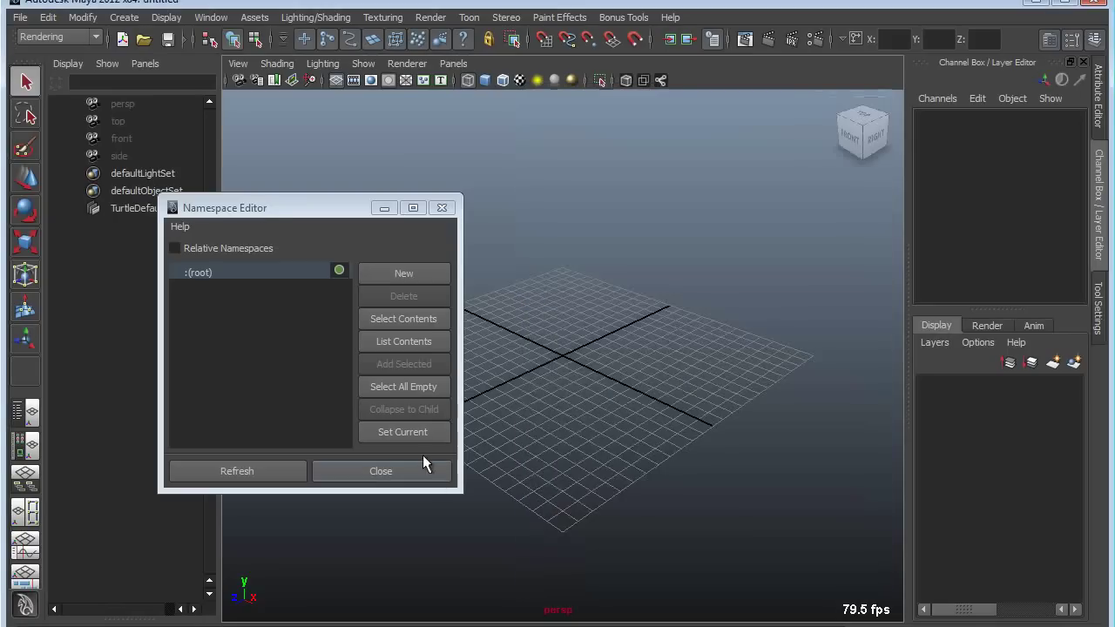
pyautogui.moveTo(269, 214); pyautogui.dragTo(526, 195)
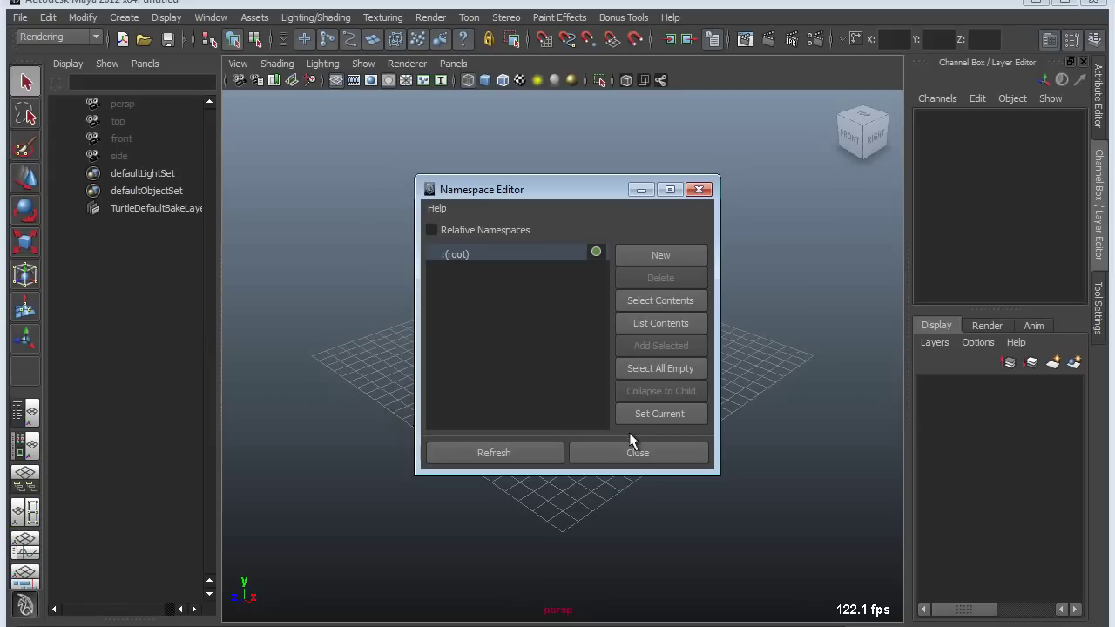
pyautogui.click(635, 454)
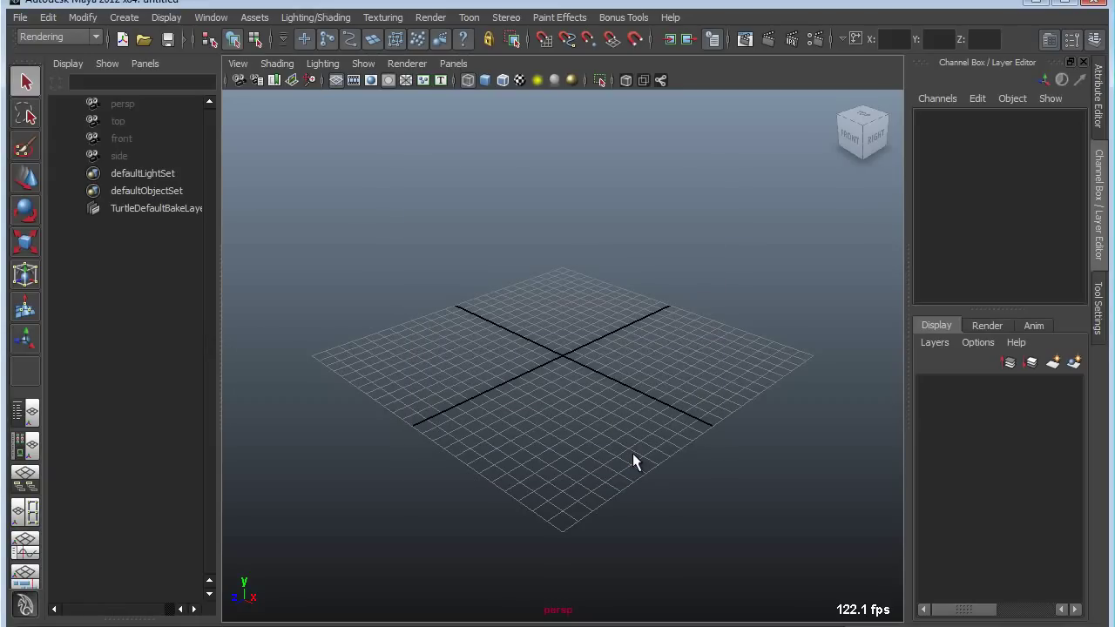
# Create a polygon sphere at the origin and save the scene over the existing MySphere.mb.
pyautogui.keyDown('alt'); pyautogui.moveTo(575, 422); pyautogui.dragTo(580, 370, button='right'); pyautogui.keyUp('alt')
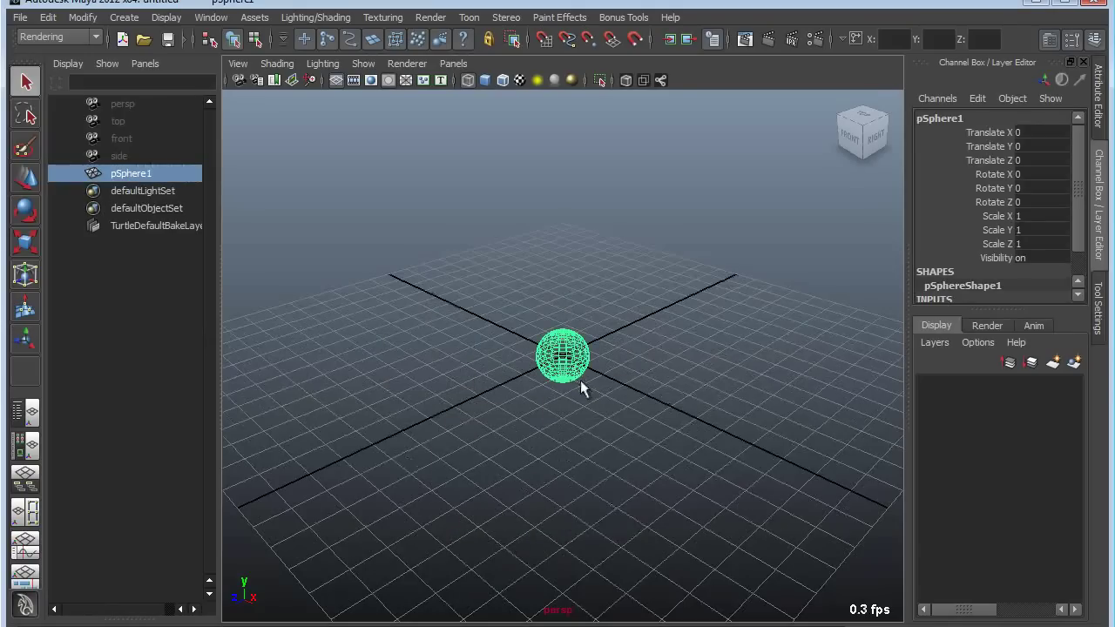
pyautogui.press('f')
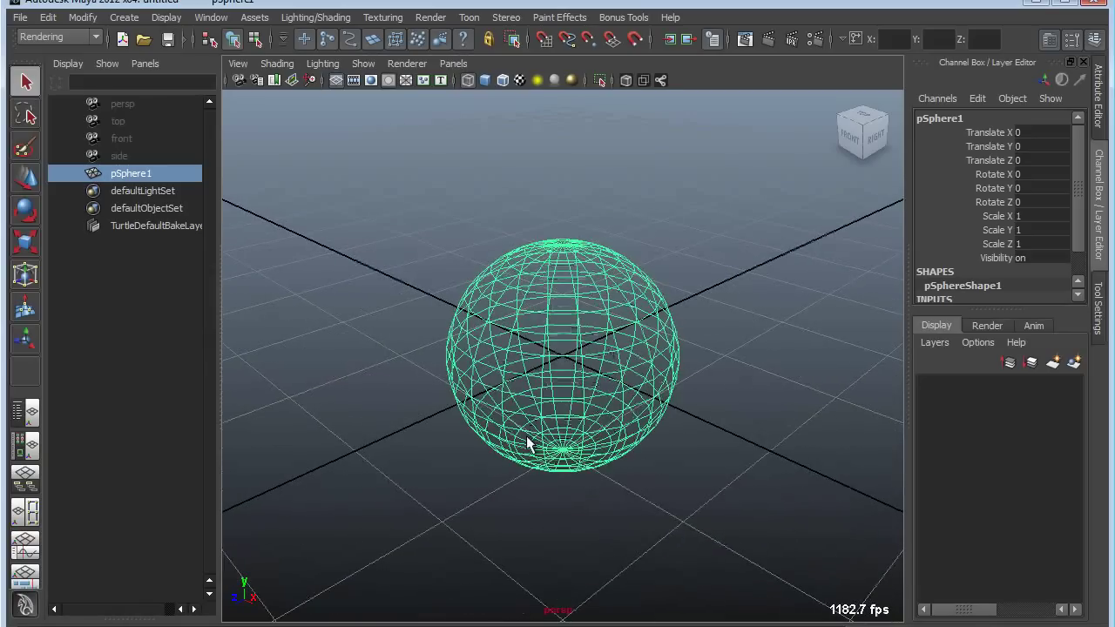
pyautogui.click(19, 17)
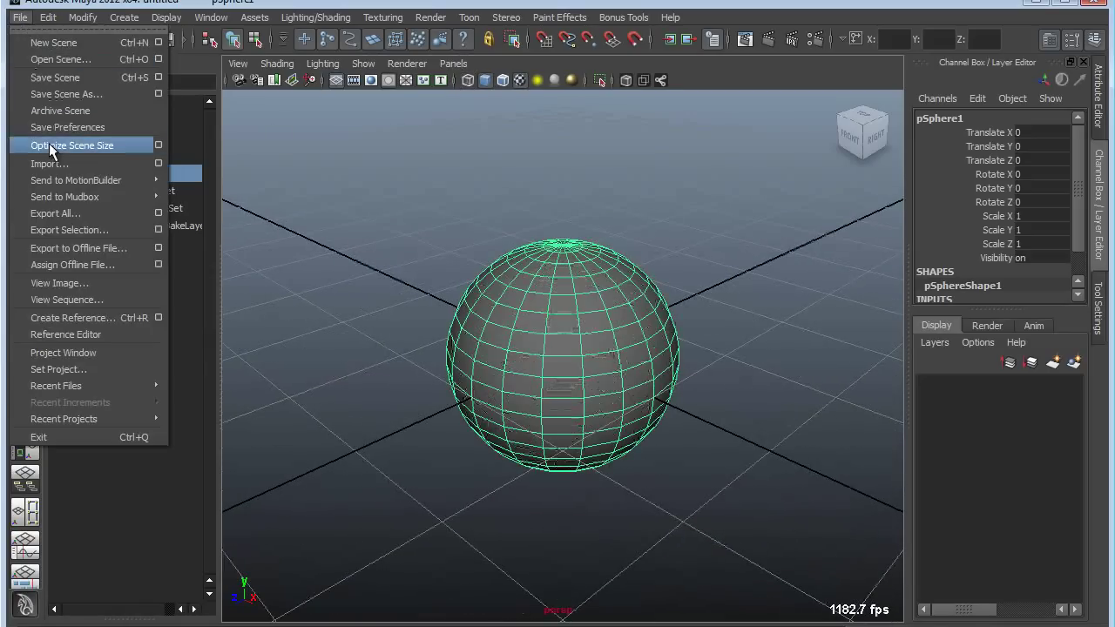
pyautogui.click(54, 94)
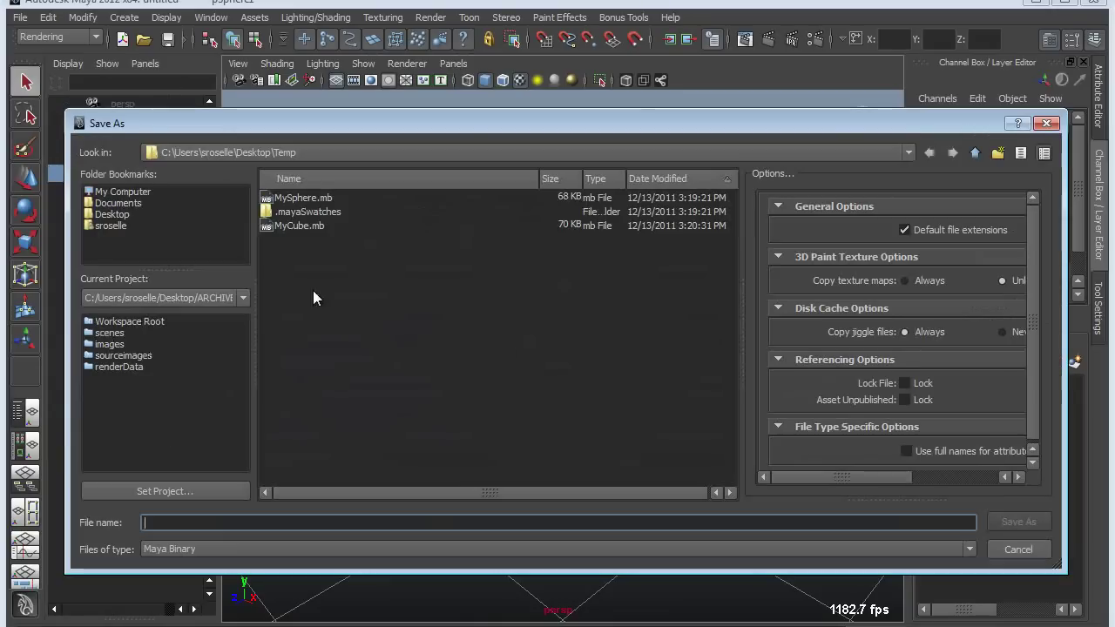
pyautogui.click(301, 198)
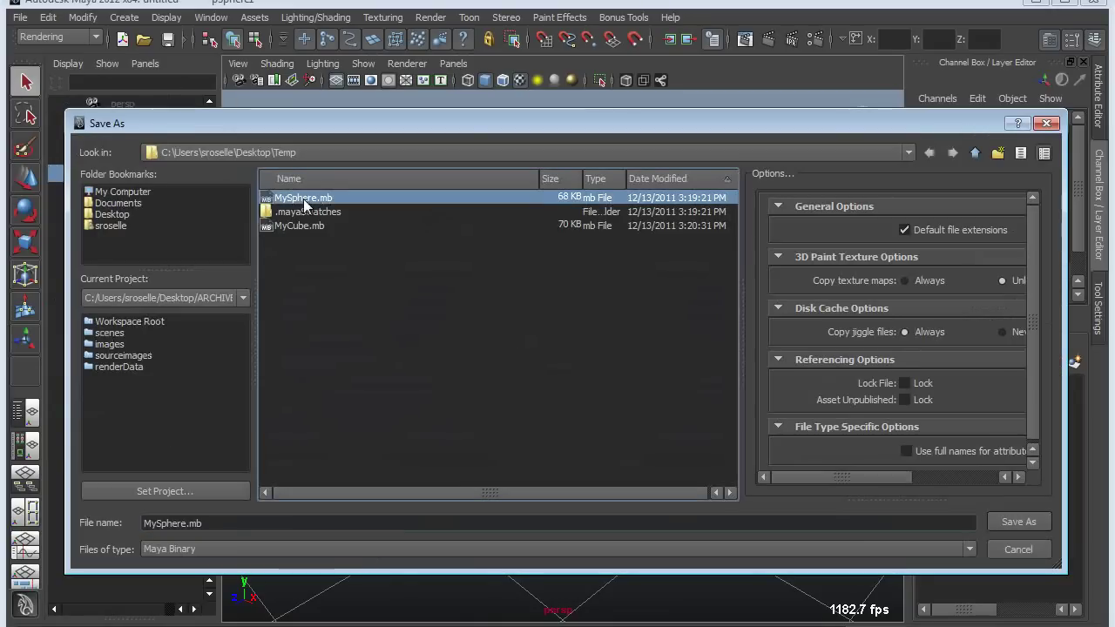
pyautogui.doubleClick(303, 199)
pyautogui.click(527, 366)
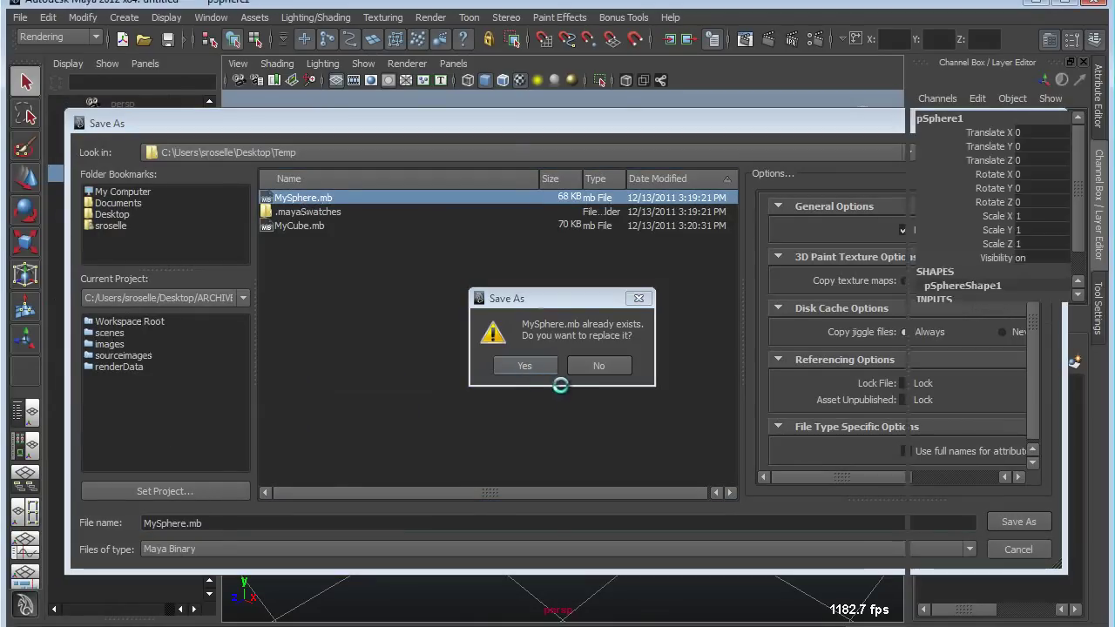
# Start a new scene and import MySphere.mb with namespaces enabled.
pyautogui.click(19, 17)
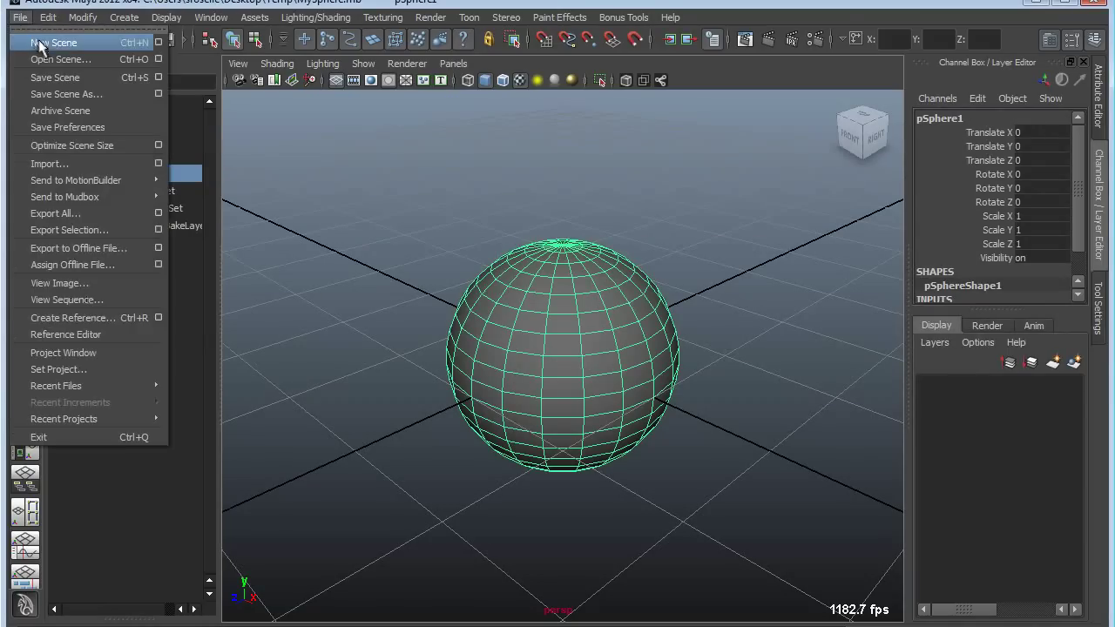
pyautogui.click(44, 40)
pyautogui.click(19, 17)
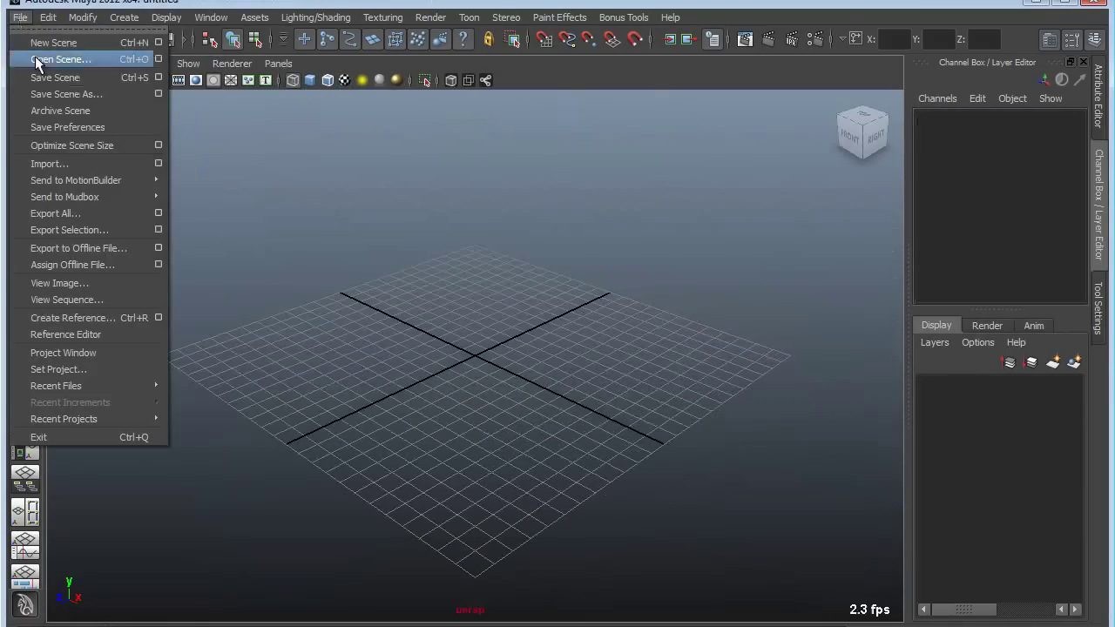
pyautogui.click(48, 164)
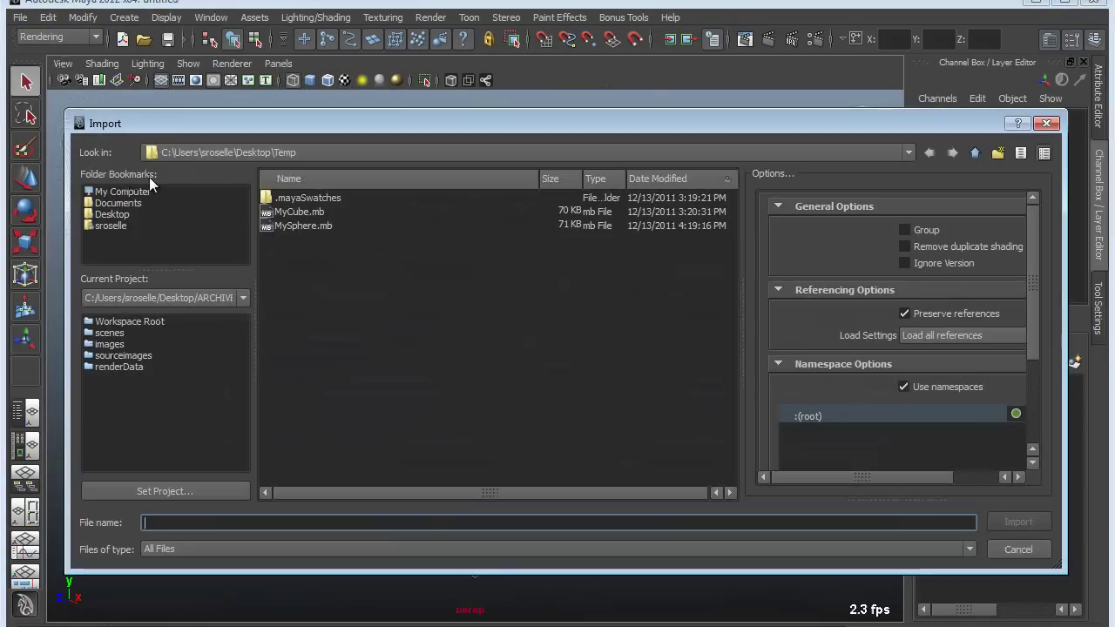
pyautogui.doubleClick(303, 226)
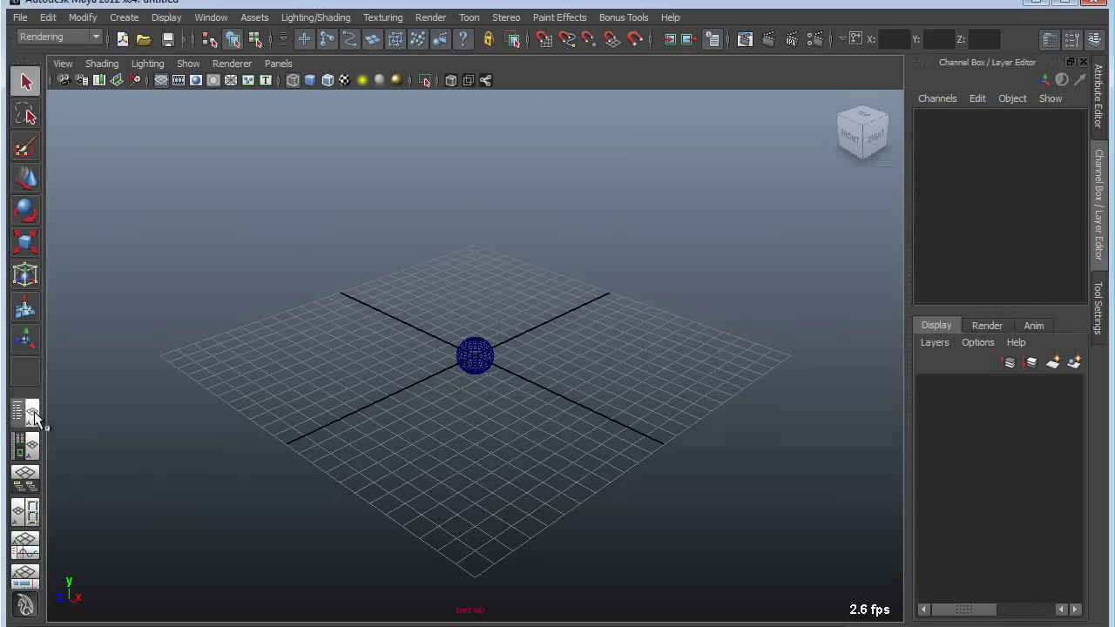
# Show the Outliner beside a shaded perspective view and inspect the imported sphere's namespaced name.
pyautogui.click(24, 445)
pyautogui.moveTo(404, 369)
pyautogui.keyDown('alt'); pyautogui.mouseDown(button='right')
pyautogui.moveTo(712, 411)
pyautogui.moveTo(679, 436)
pyautogui.mouseUp(button='right'); pyautogui.keyUp('alt')
pyautogui.press('5')
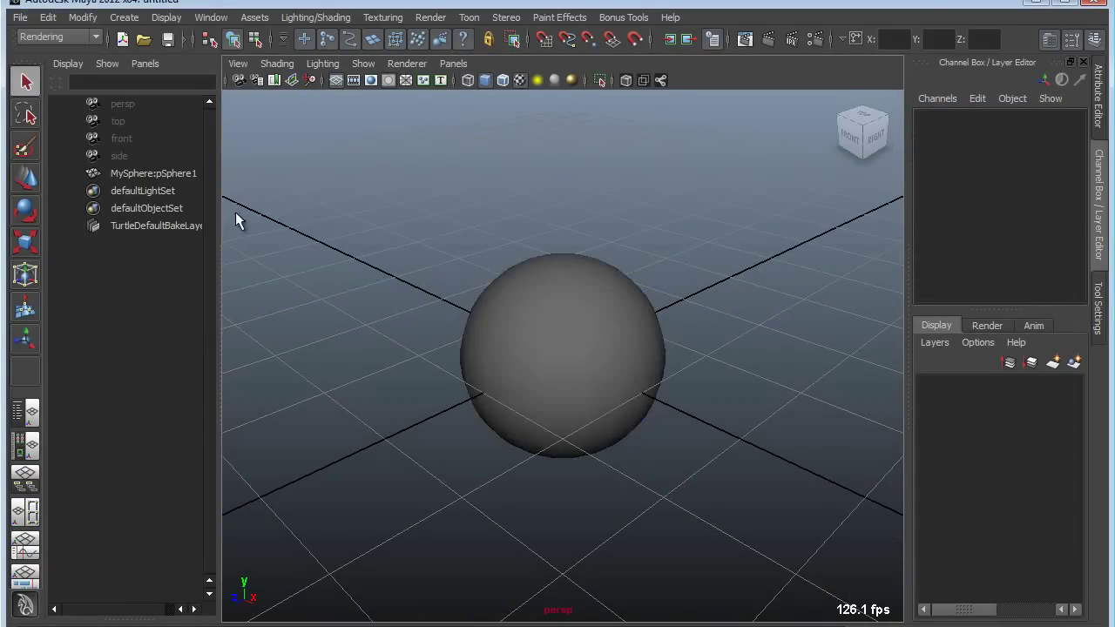
pyautogui.click(119, 174)
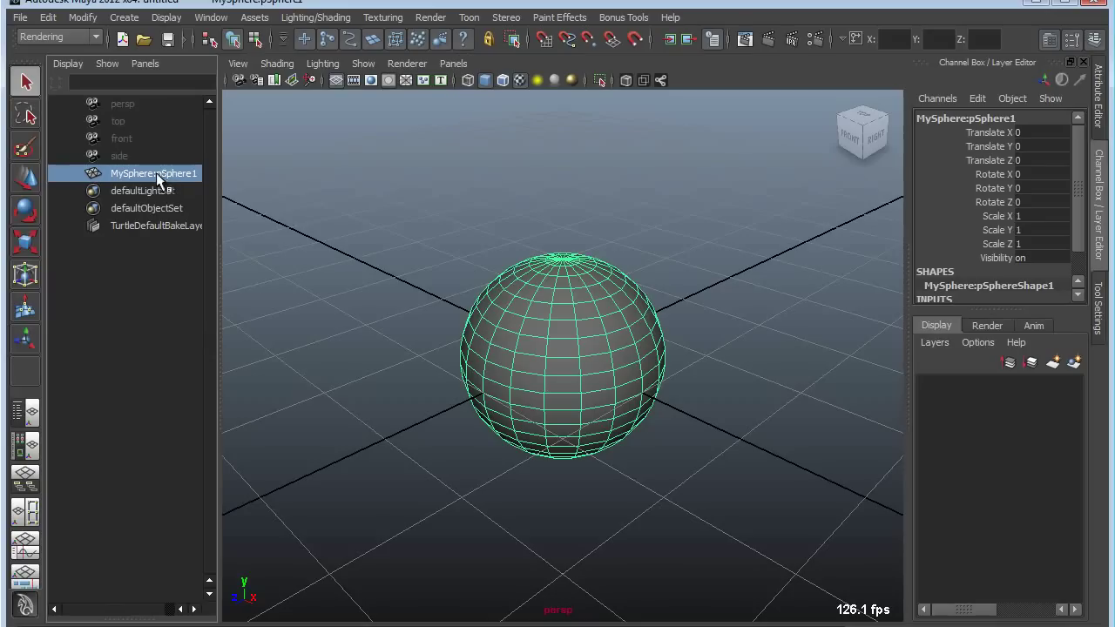
pyautogui.click(289, 224)
# Import MySphere.mb a second time into the same scene.
pyautogui.click(19, 18)
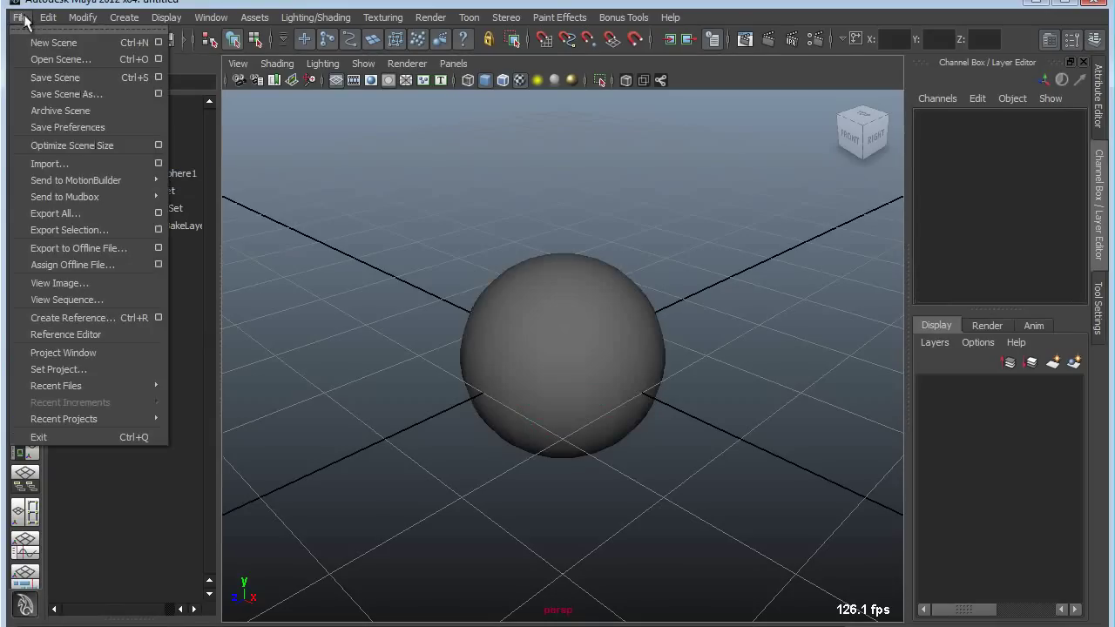
pyautogui.click(43, 164)
pyautogui.doubleClick(297, 225)
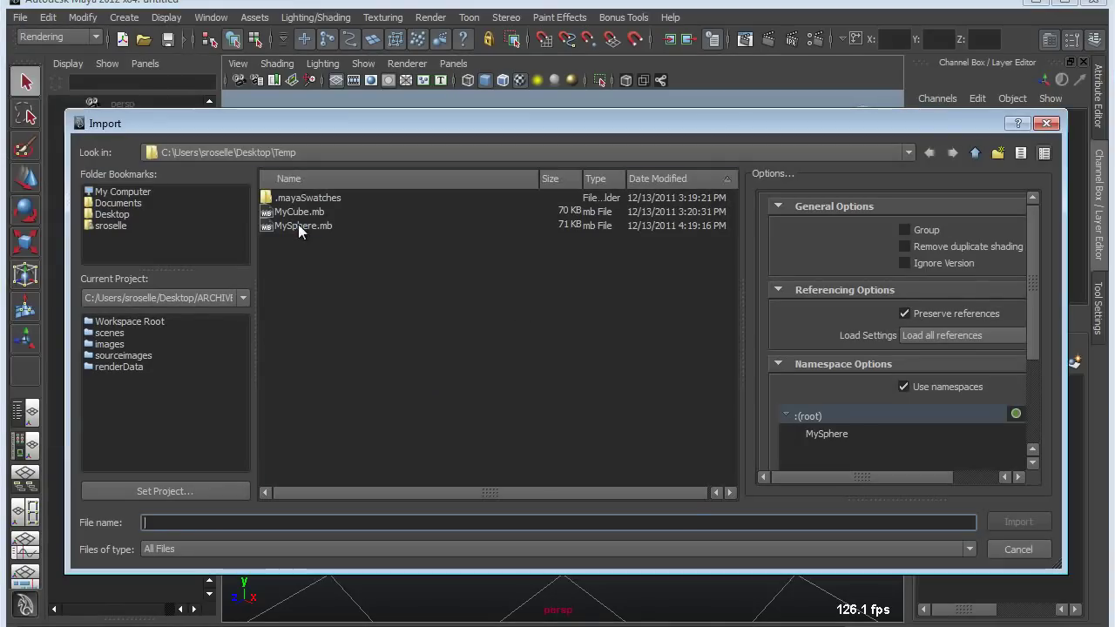
pyautogui.click(563, 328)
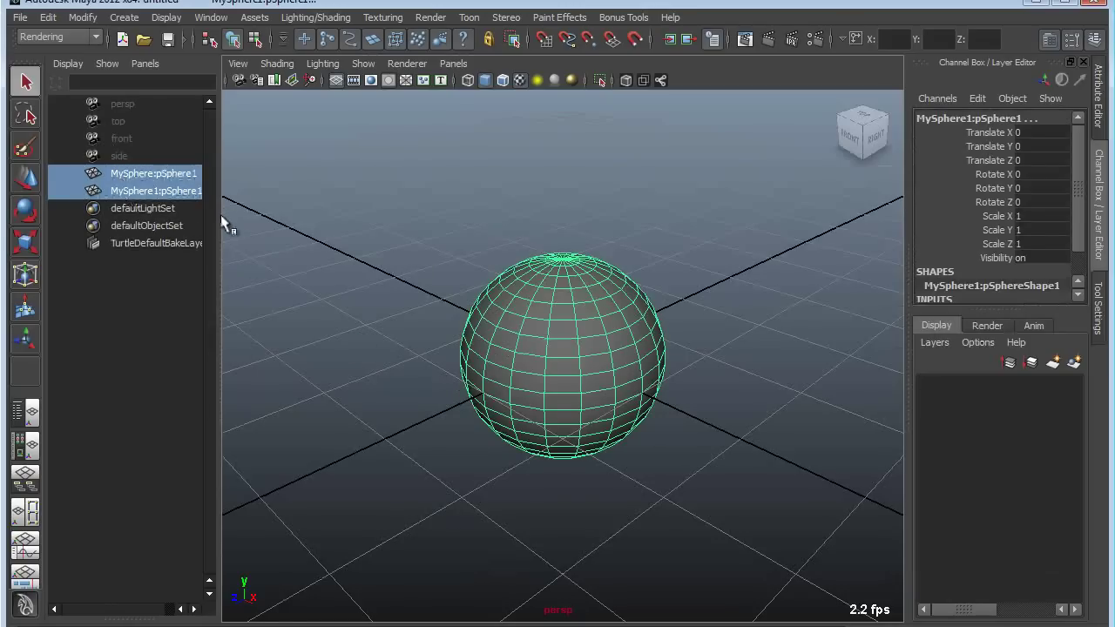
# Widen the Outliner and examine the namespace prefixes of the two imported spheres.
pyautogui.moveTo(217, 214); pyautogui.dragTo(283, 216)
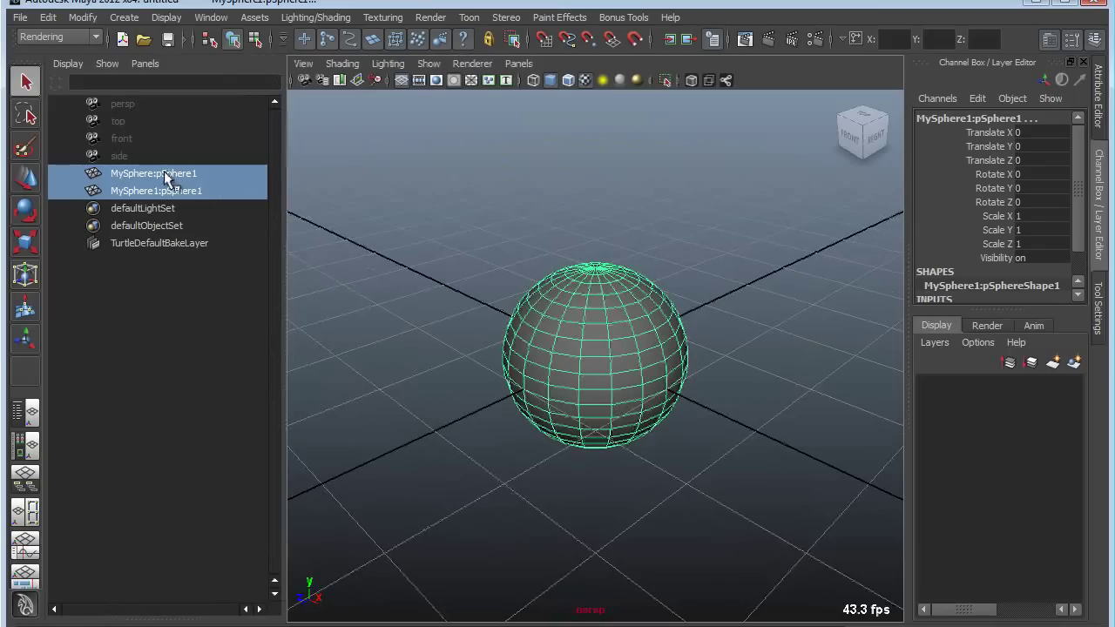
pyautogui.doubleClick(193, 173)
pyautogui.moveTo(192, 174); pyautogui.dragTo(158, 175)
pyautogui.click(213, 307)
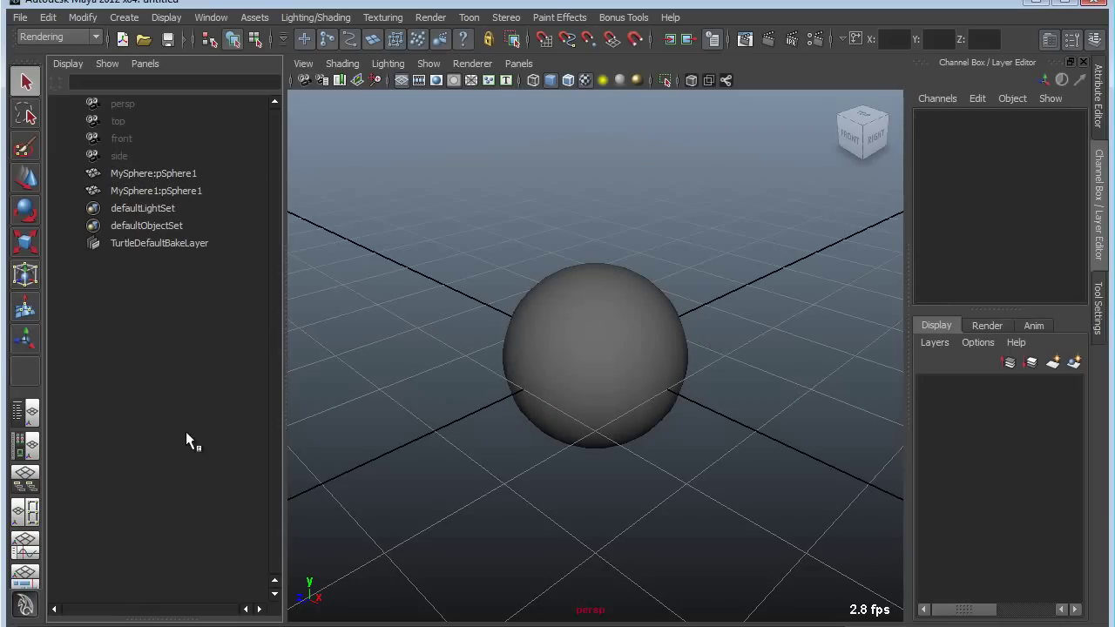
# Start a new scene without saving and create a polygon sphere at the origin.
pyautogui.scroll(-2, 642, 393)
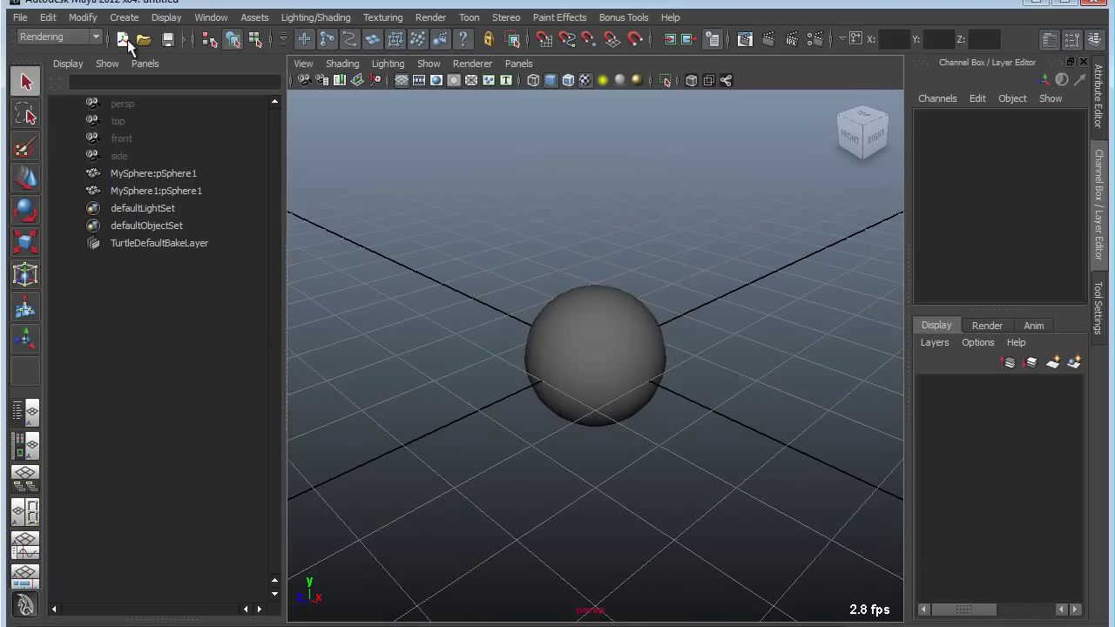
pyautogui.click(123, 40)
pyautogui.click(600, 397)
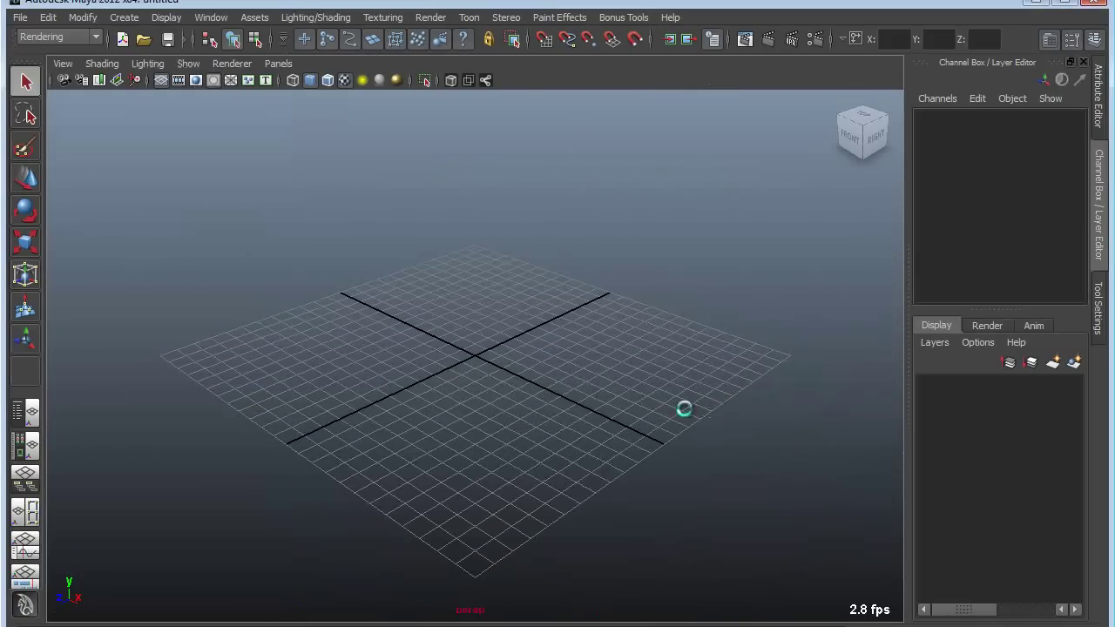
pyautogui.keyDown('shift'); pyautogui.moveTo(425, 364); pyautogui.dragTo(513, 364, button='right'); pyautogui.keyUp('shift')
pyautogui.keyDown('alt'); pyautogui.moveTo(507, 405); pyautogui.dragTo(425, 460); pyautogui.keyUp('alt')
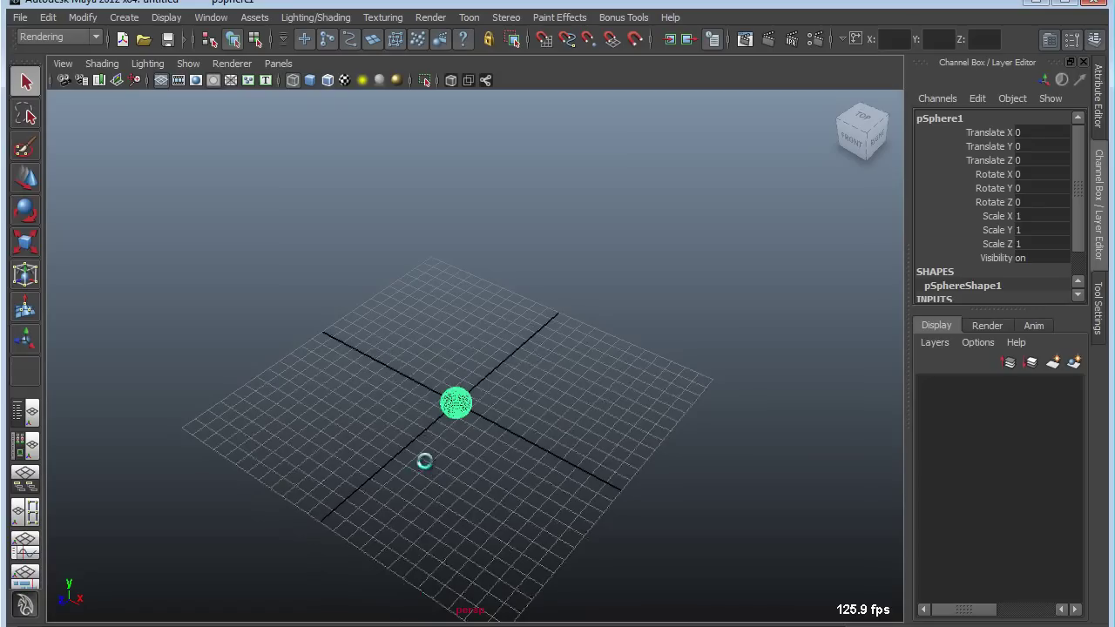
# Duplicate the sphere repeatedly along negative X at about 3.9-unit spacing to form a row of seven.
pyautogui.hotkey('ctrl', 'd')
pyautogui.press('w')
pyautogui.moveTo(486, 419); pyautogui.dragTo(440, 403)
pyautogui.hotkey('shift', 'd')
pyautogui.hotkey('shift', 'd')
pyautogui.hotkey('shift', 'd')
pyautogui.hotkey('shift', 'd')
pyautogui.hotkey('shift', 'd')
# Select the whole row and duplicate it repeatedly along negative Z at about 6.07-unit spacing to form six rows.
pyautogui.moveTo(218, 276); pyautogui.dragTo(471, 418)
pyautogui.keyDown('alt'); pyautogui.moveTo(471, 418); pyautogui.dragTo(548, 505); pyautogui.keyUp('alt')
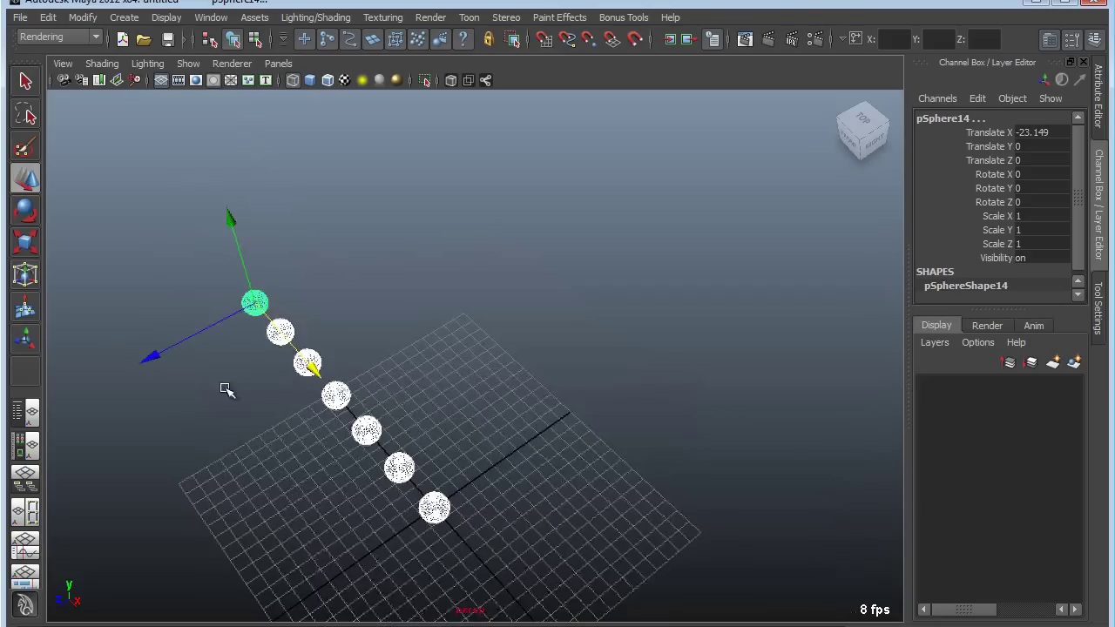
pyautogui.hotkey('ctrl', 'd')
pyautogui.moveTo(180, 340); pyautogui.dragTo(261, 322)
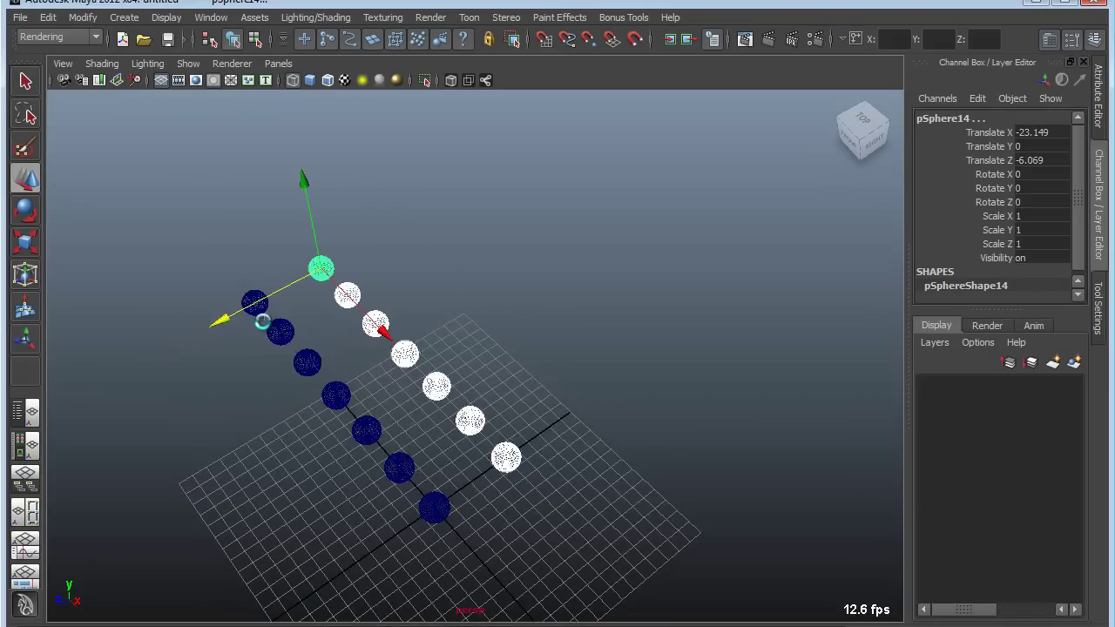
pyautogui.hotkey('shift', 'd')
pyautogui.hotkey('shift', 'd')
pyautogui.hotkey('shift', 'd')
pyautogui.hotkey('shift', 'd')
# Show the Outliner beside the perspective view, clear the selection and review the list of sphere names.
pyautogui.keyDown('alt'); pyautogui.moveTo(323, 318); pyautogui.dragTo(83, 428, button='middle'); pyautogui.keyUp('alt')
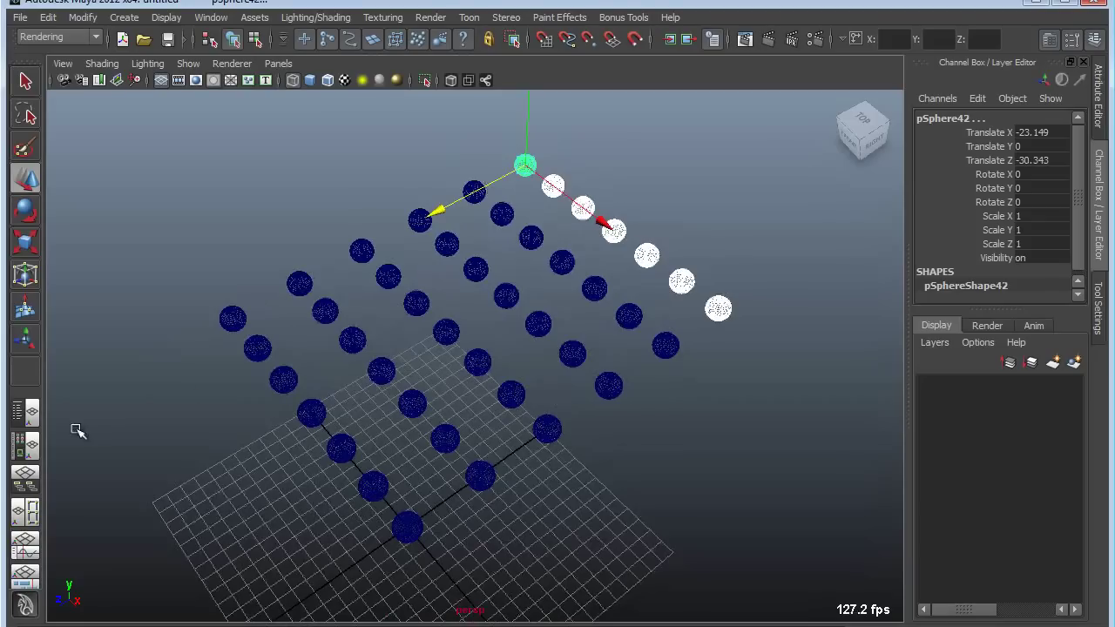
pyautogui.click(26, 446)
pyautogui.keyDown('alt'); pyautogui.moveTo(568, 423); pyautogui.dragTo(552, 369); pyautogui.keyUp('alt')
pyautogui.click(476, 265)
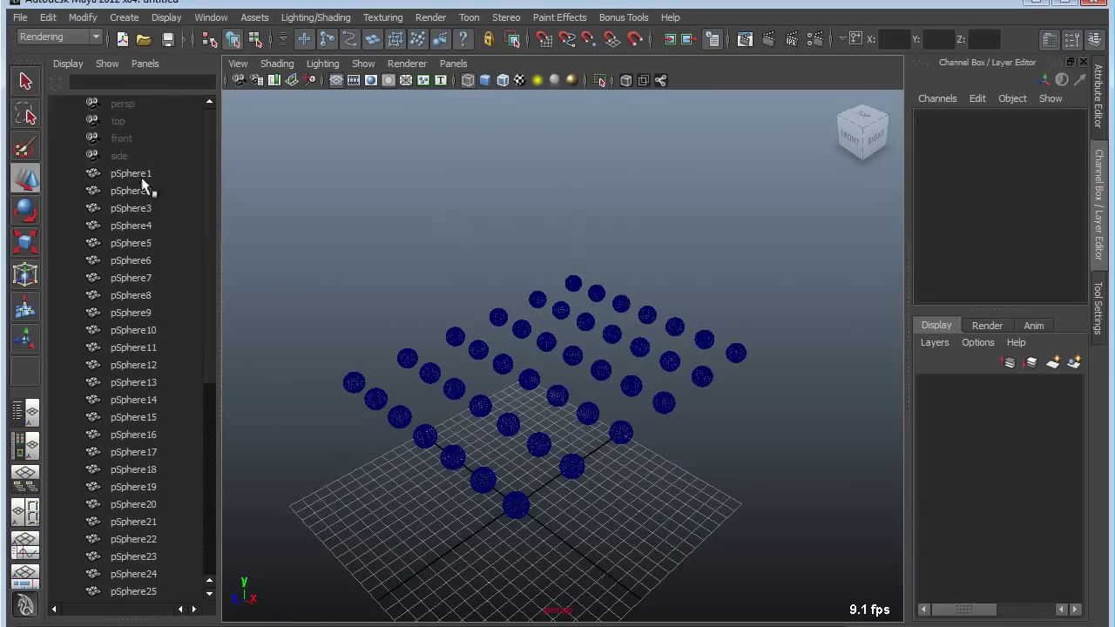
pyautogui.scroll(-5, 137, 369)
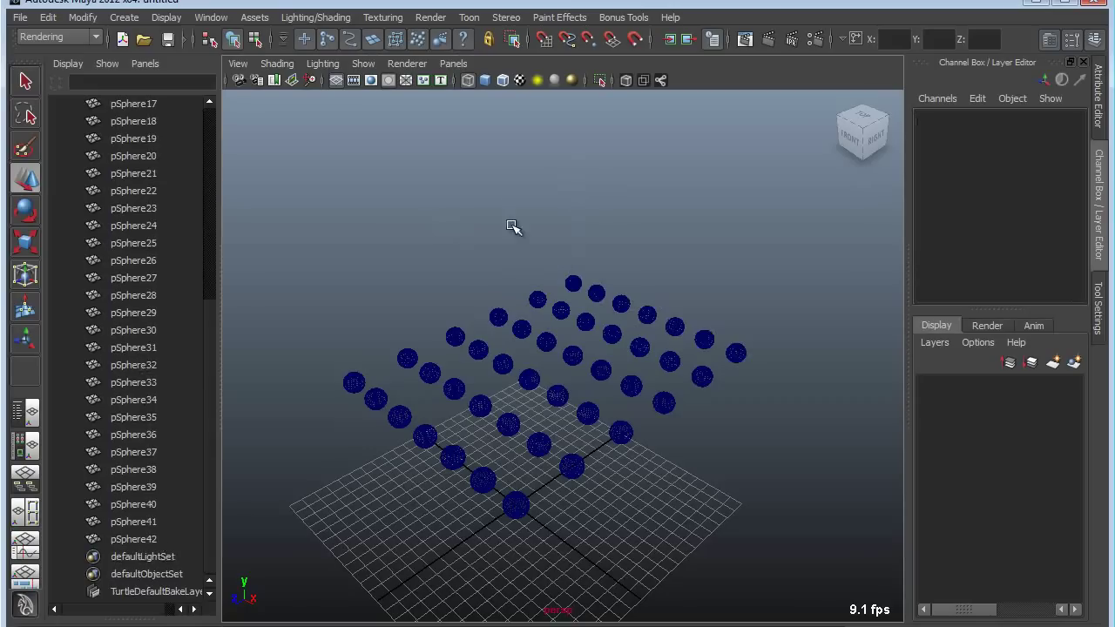
# Save the sphere grid over the existing MySphere.mb and start a new scene.
pyautogui.click(19, 18)
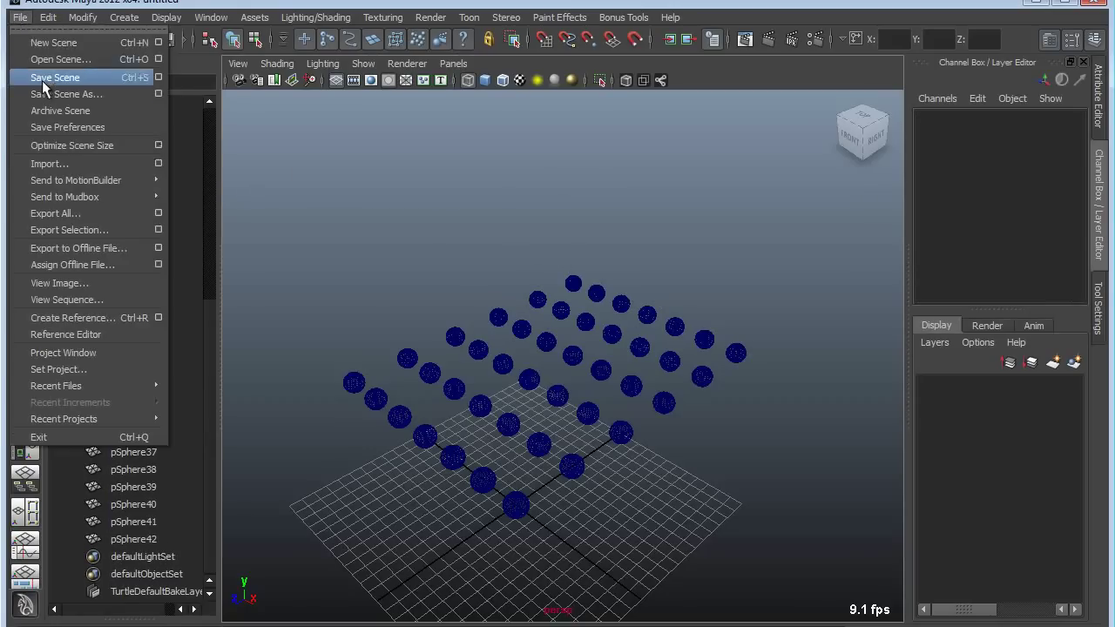
pyautogui.click(58, 92)
pyautogui.doubleClick(300, 225)
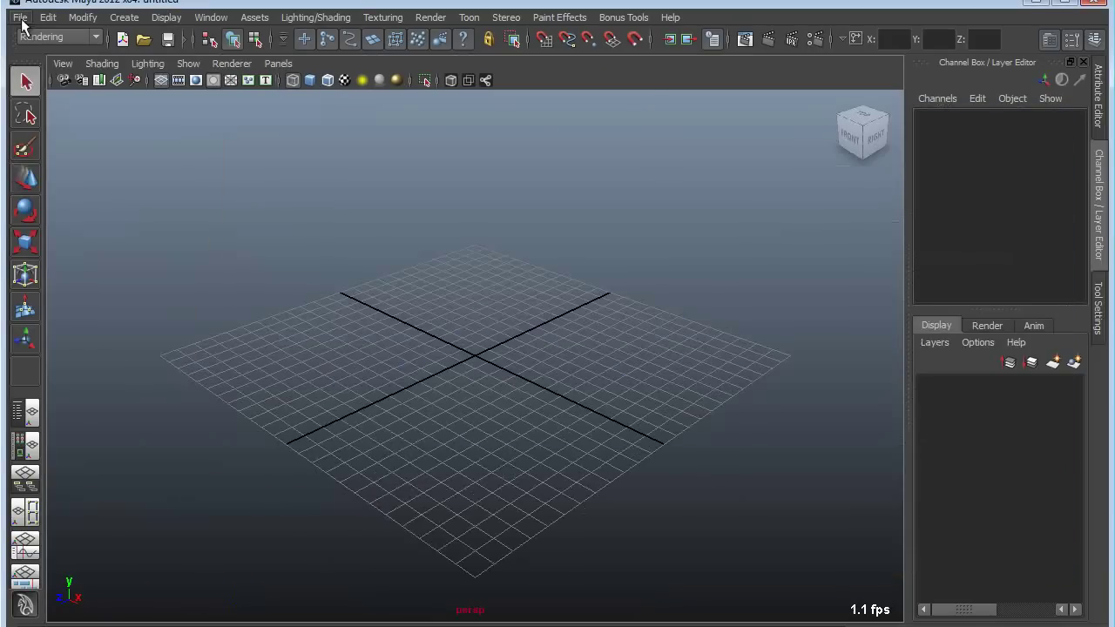
# Import MySphere.mb into the new empty scene.
pyautogui.click(19, 17)
pyautogui.click(48, 163)
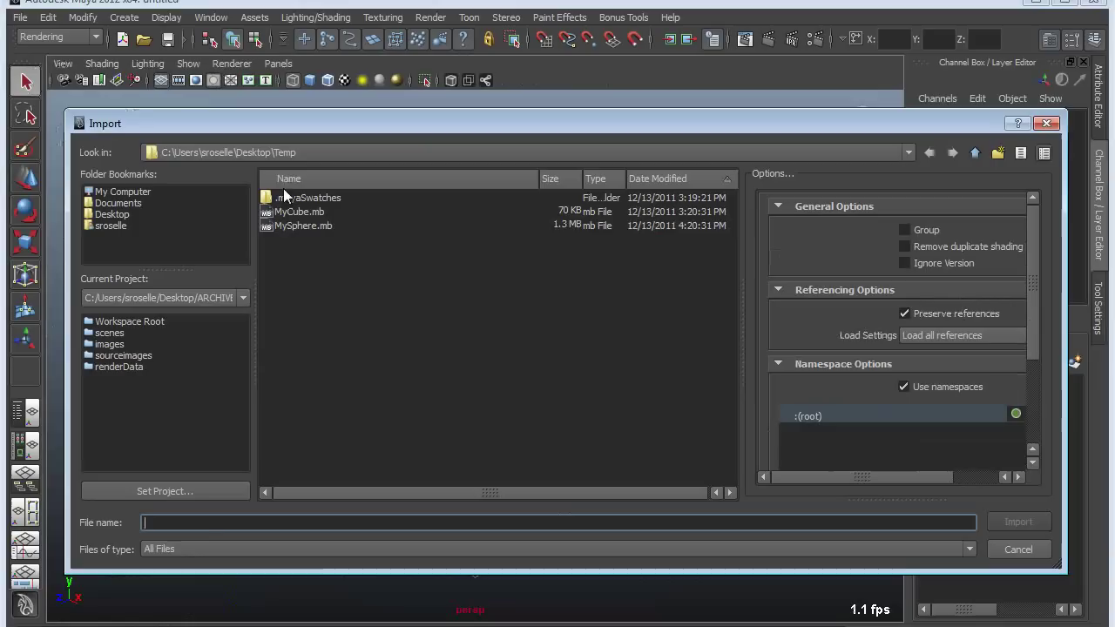
pyautogui.click(283, 225)
pyautogui.doubleClick(283, 225)
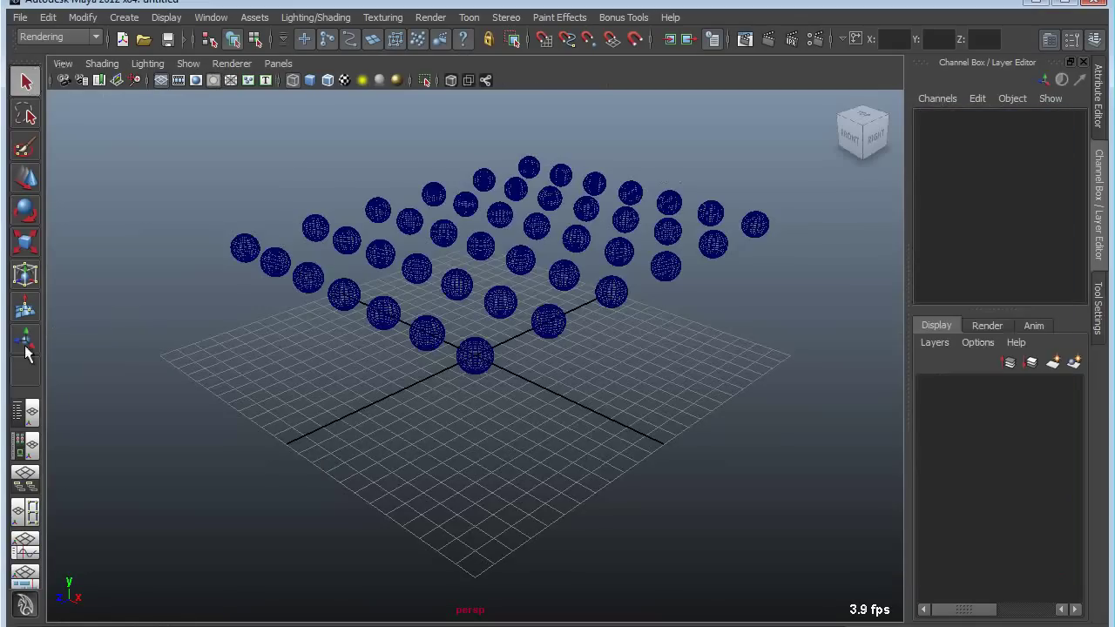
# Show a widened Outliner beside the perspective view and inspect the name of one imported sphere.
pyautogui.click(25, 414)
pyautogui.moveTo(218, 334); pyautogui.dragTo(345, 343)
pyautogui.click(173, 312)
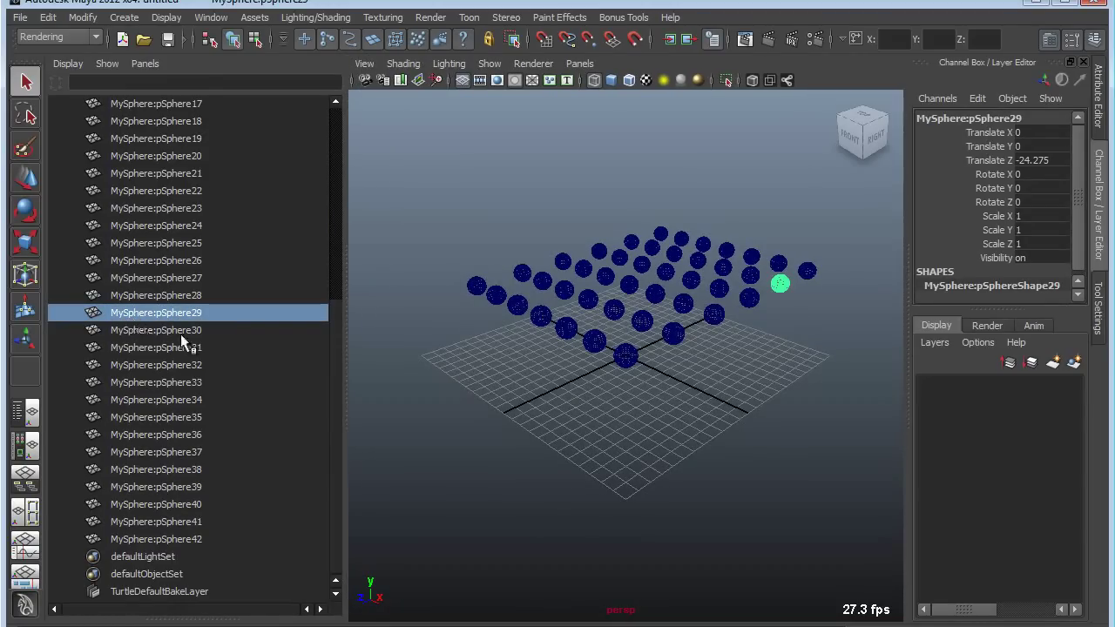
pyautogui.click(411, 320)
pyautogui.keyDown('alt'); pyautogui.moveTo(527, 366); pyautogui.dragTo(585, 424); pyautogui.keyUp('alt')
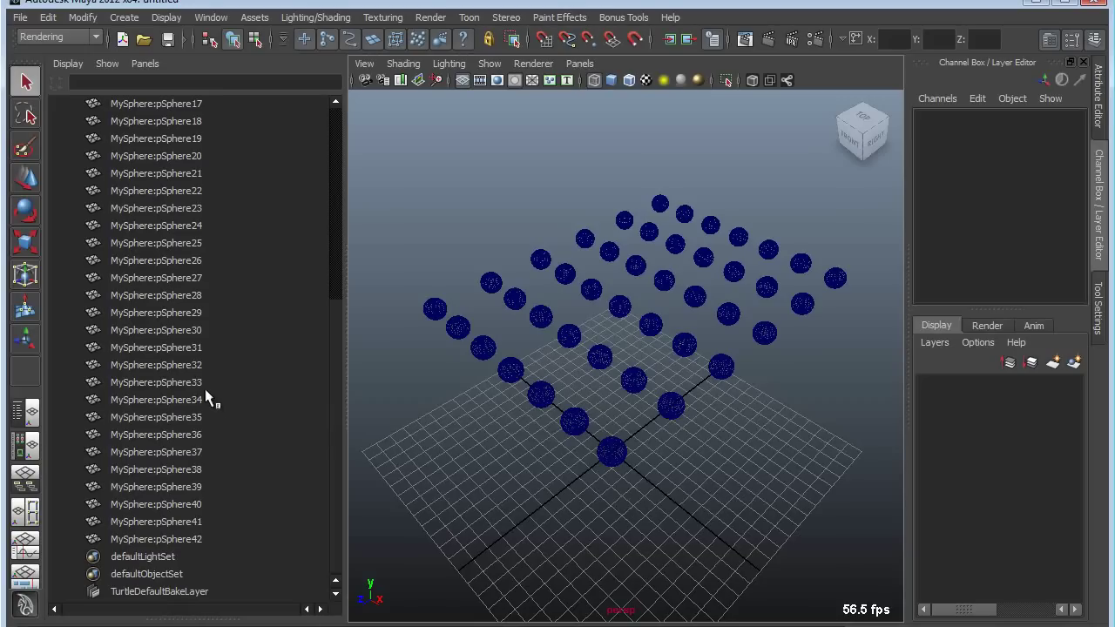
# Save the scene with the imported spheres over the existing MySphere.mb and start a new scene.
pyautogui.click(19, 16)
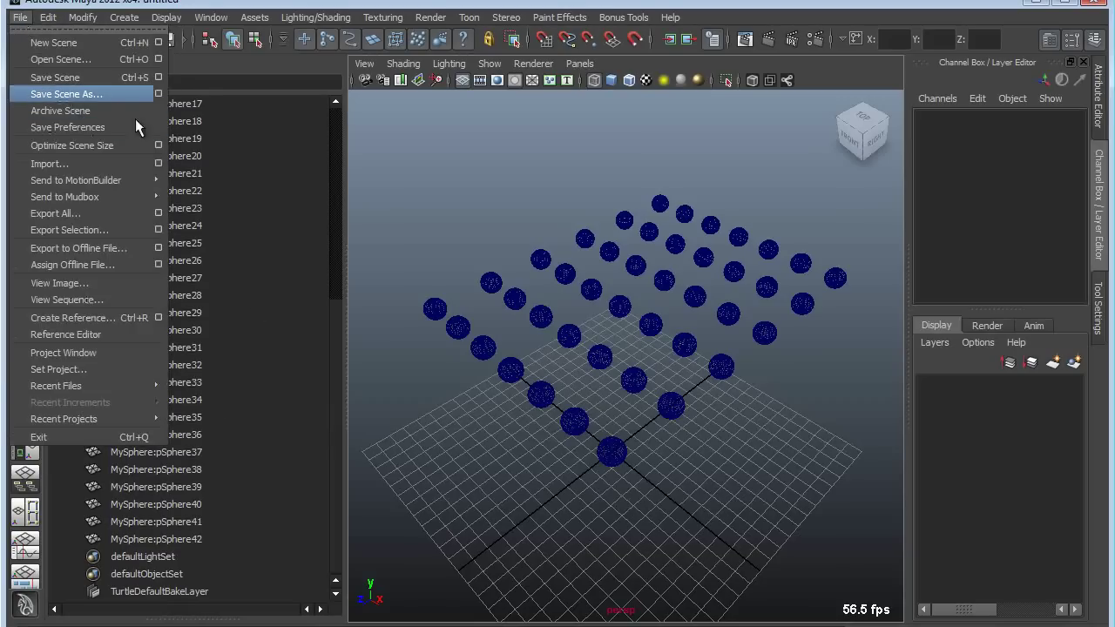
pyautogui.click(69, 95)
pyautogui.doubleClick(307, 225)
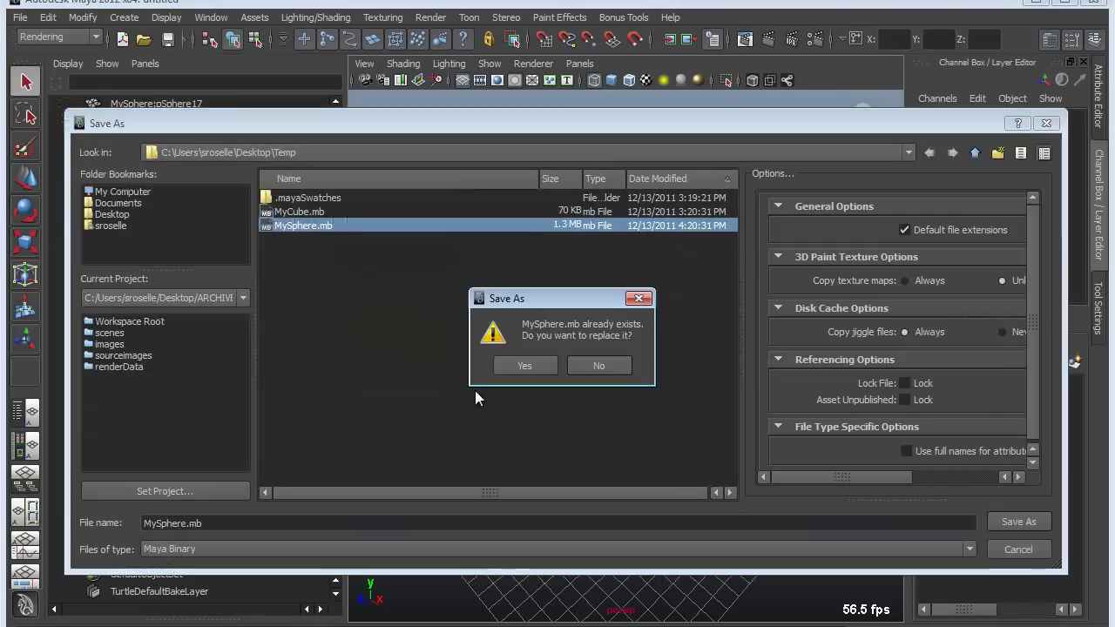
pyautogui.click(525, 365)
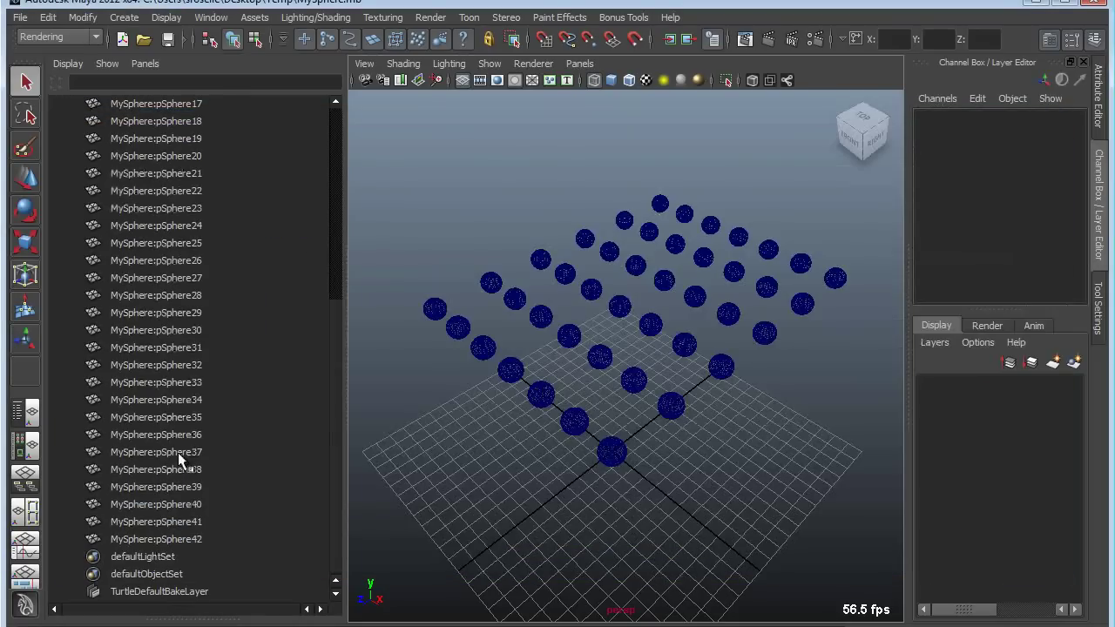
pyautogui.click(19, 18)
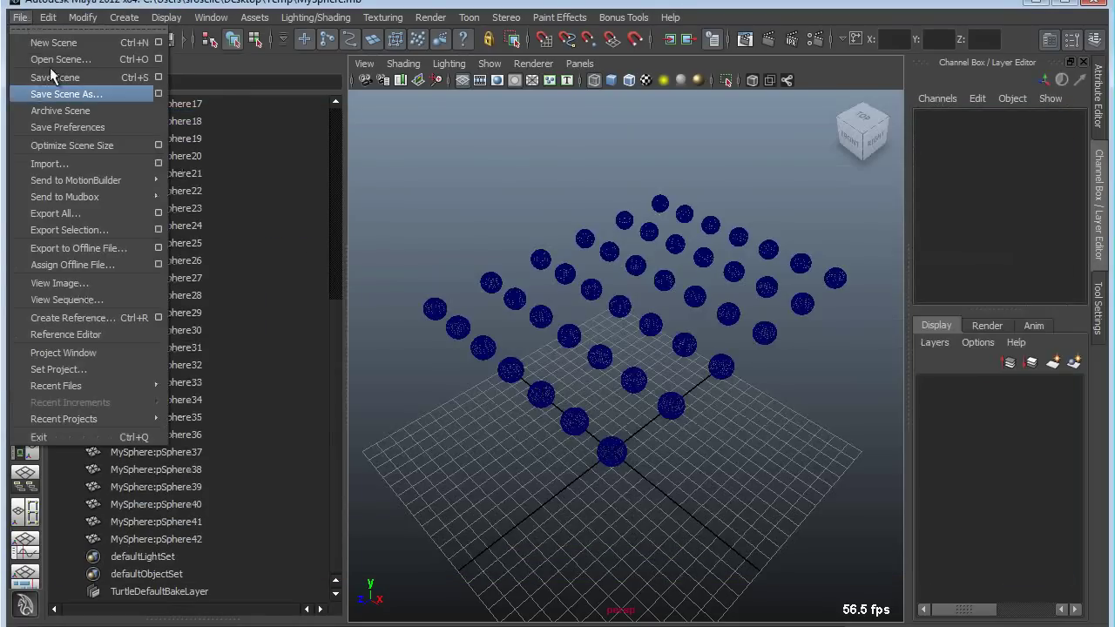
pyautogui.click(54, 43)
# Import the resaved MySphere.mb and show the full object names from the start of the list in a widened Outliner.
pyautogui.click(19, 17)
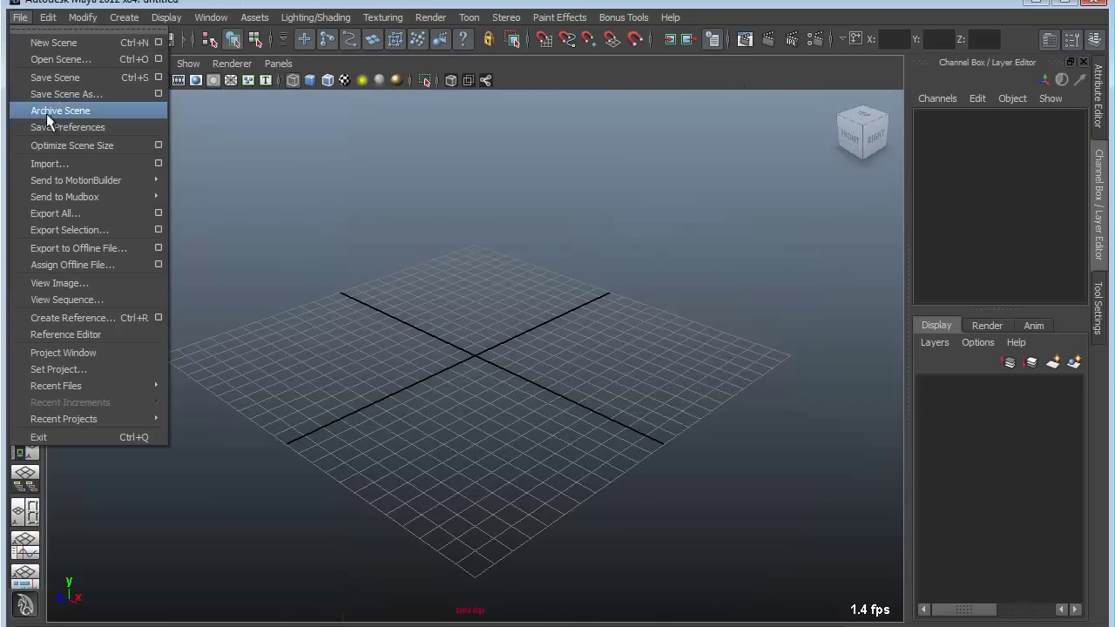
pyautogui.click(54, 163)
pyautogui.click(305, 226)
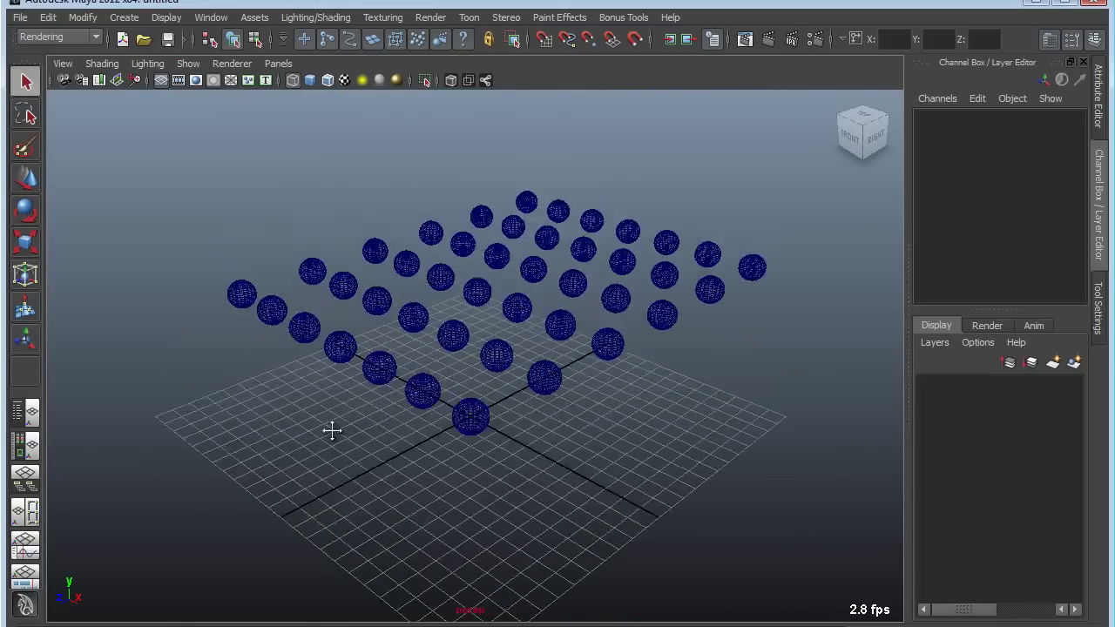
pyautogui.click(19, 414)
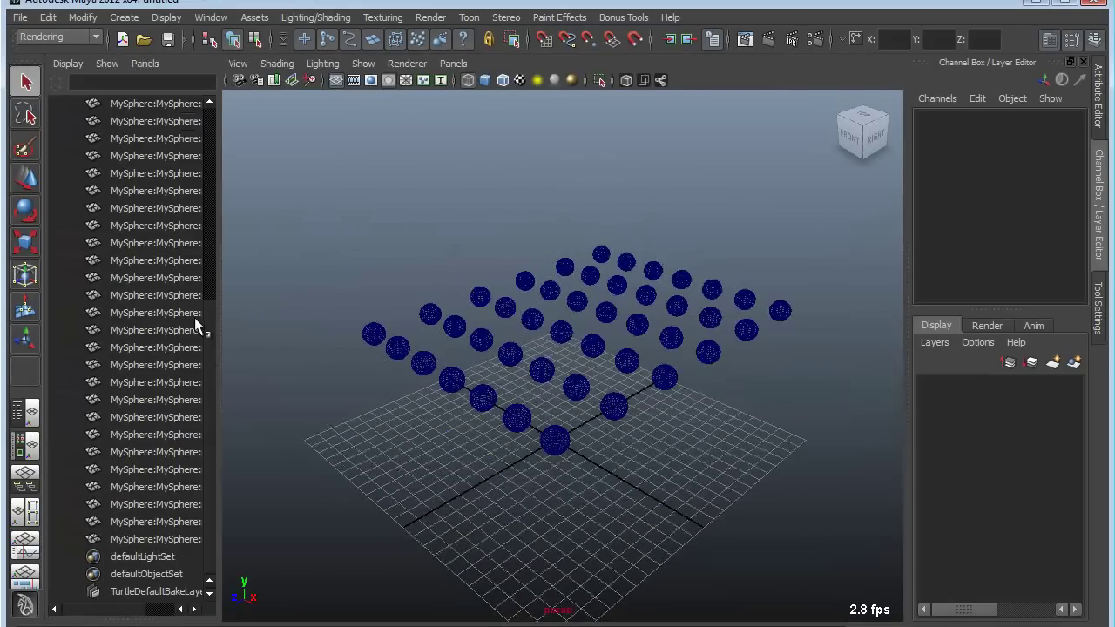
pyautogui.moveTo(218, 324); pyautogui.dragTo(350, 335)
pyautogui.scroll(7, 201, 248)
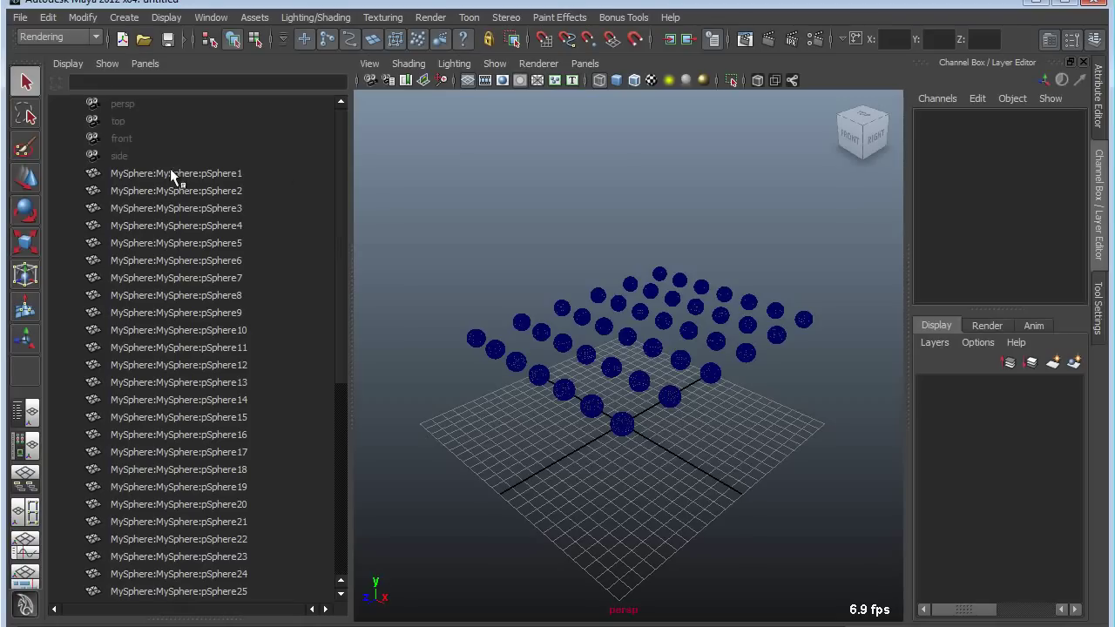
pyautogui.keyDown('alt'); pyautogui.moveTo(477, 332); pyautogui.dragTo(567, 373, button='right'); pyautogui.keyUp('alt')
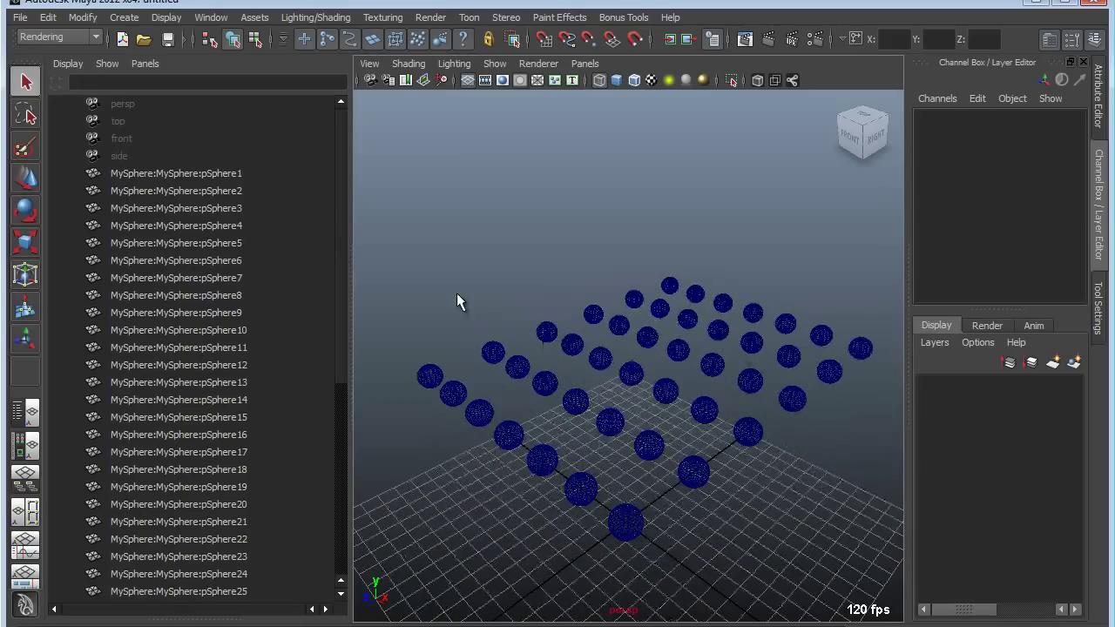
# Rename the first sphere as pSphere1 by removing its namespace prefixes.
pyautogui.click(157, 175)
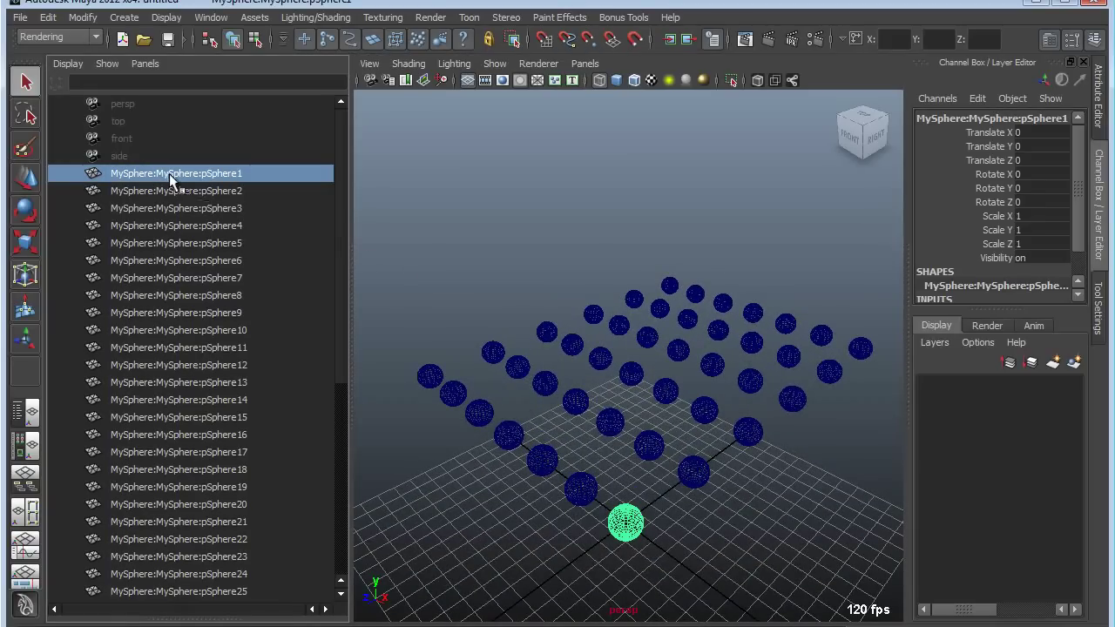
pyautogui.doubleClick(171, 180)
pyautogui.moveTo(199, 174); pyautogui.dragTo(106, 174)
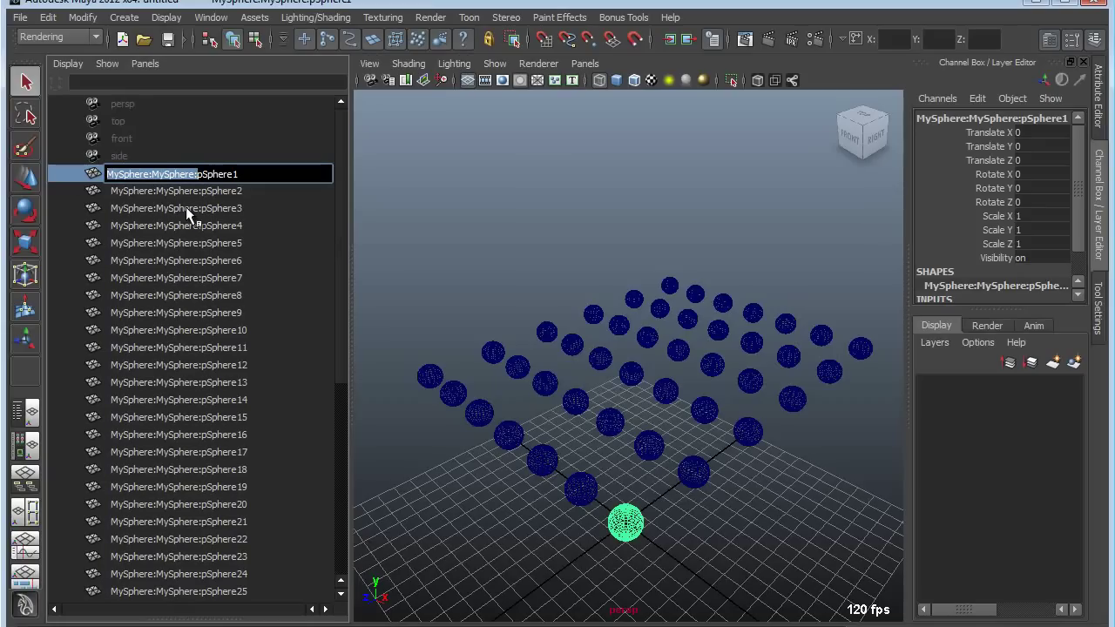
pyautogui.press('BackSpace')
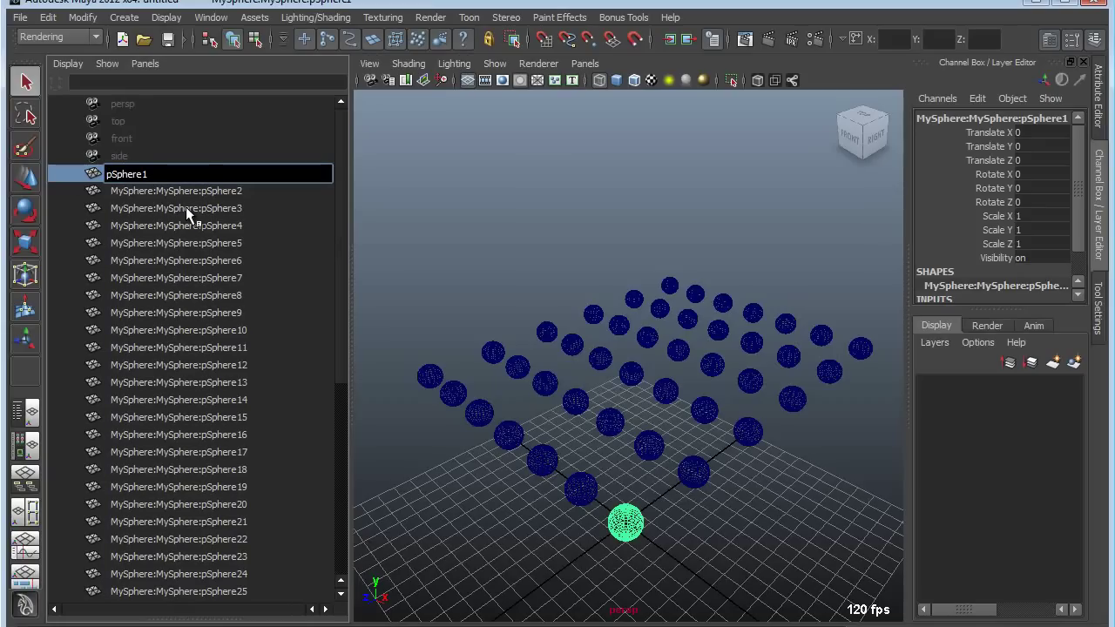
pyautogui.press('Return')
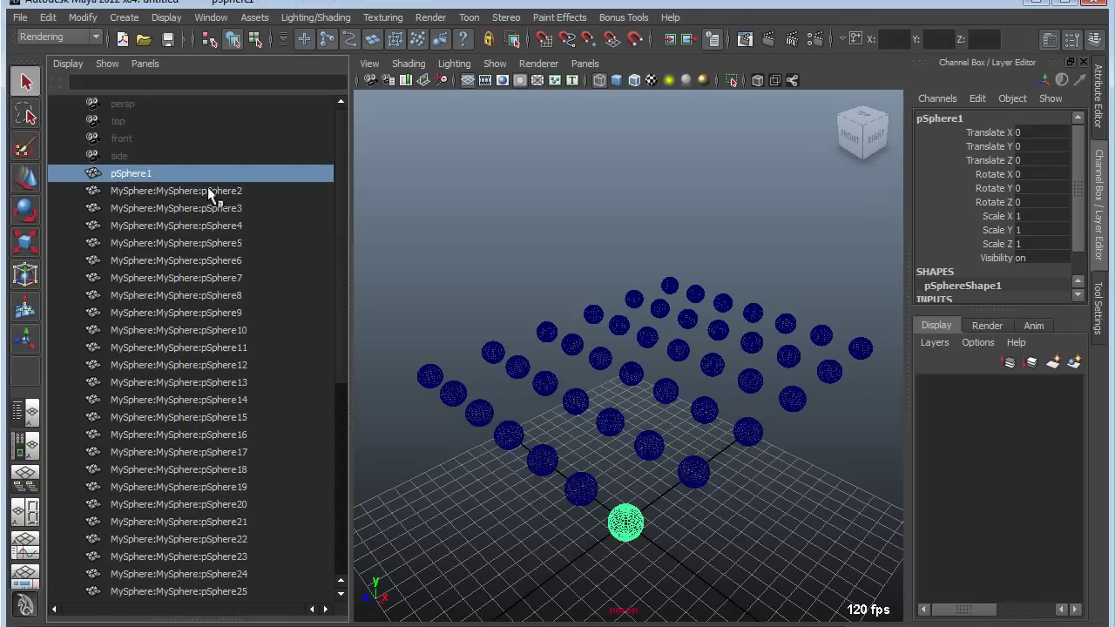
# Strip the namespace prefixes from the second sphere's name, leaving pSphere2.
pyautogui.doubleClick(204, 193)
pyautogui.moveTo(199, 193); pyautogui.dragTo(70, 208)
pyautogui.press('BackSpace')
pyautogui.press('Return')
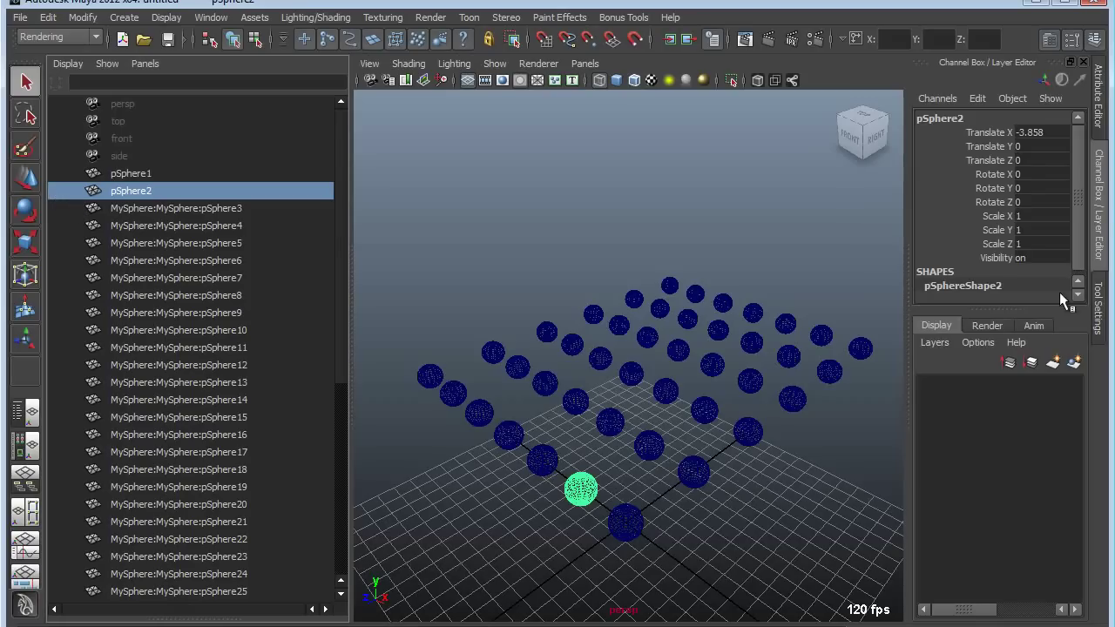
# Select the third sphere and temporarily widen the Channel Box to read its full shape node name.
pyautogui.click(216, 206)
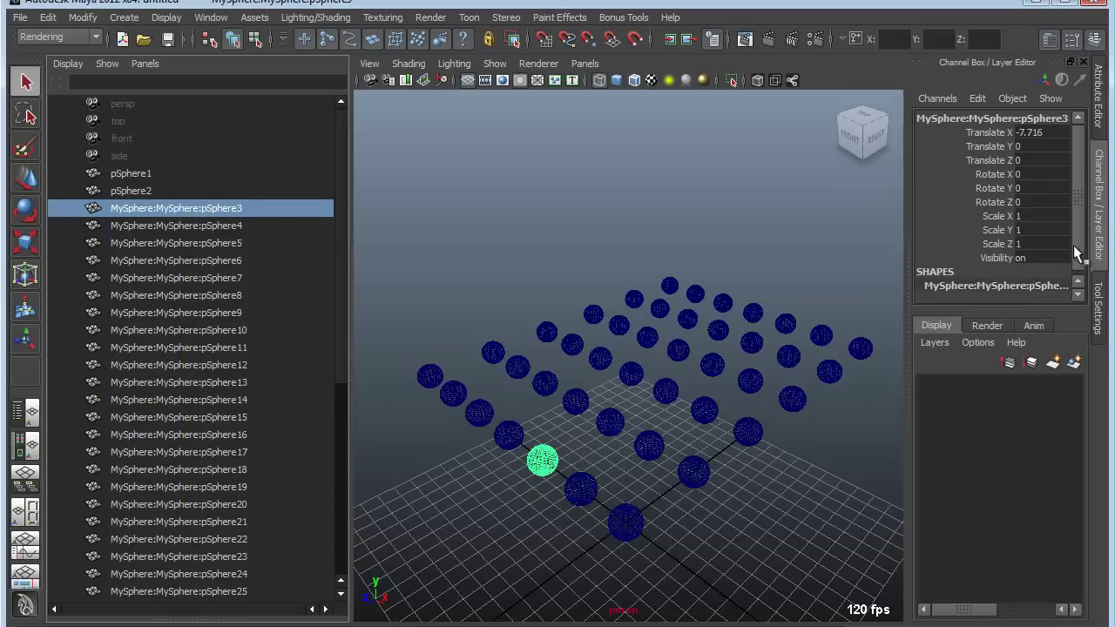
pyautogui.moveTo(905, 281); pyautogui.dragTo(791, 280)
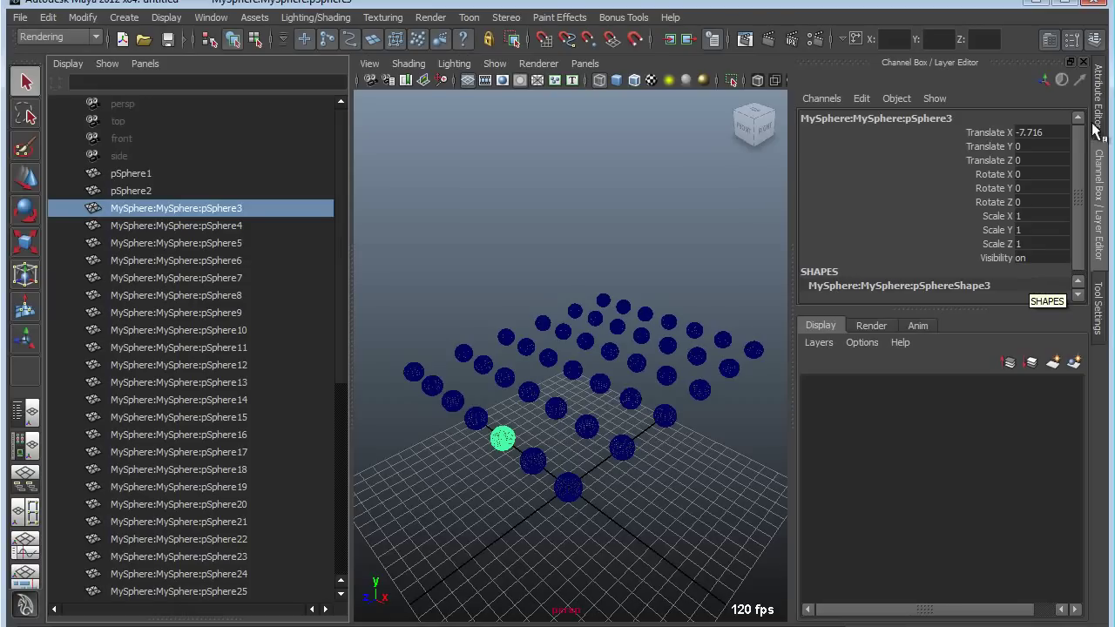
pyautogui.moveTo(791, 306); pyautogui.dragTo(923, 308)
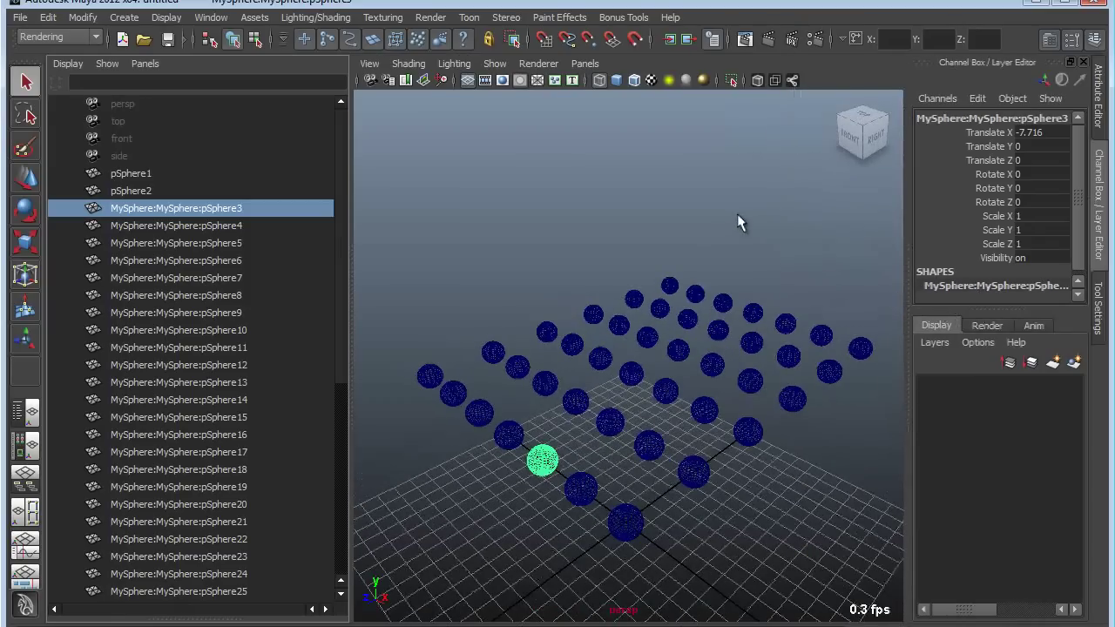
# Clear the selection, display the spheres smooth-shaded and open the Namespace Editor.
pyautogui.click(743, 221)
pyautogui.press('5')
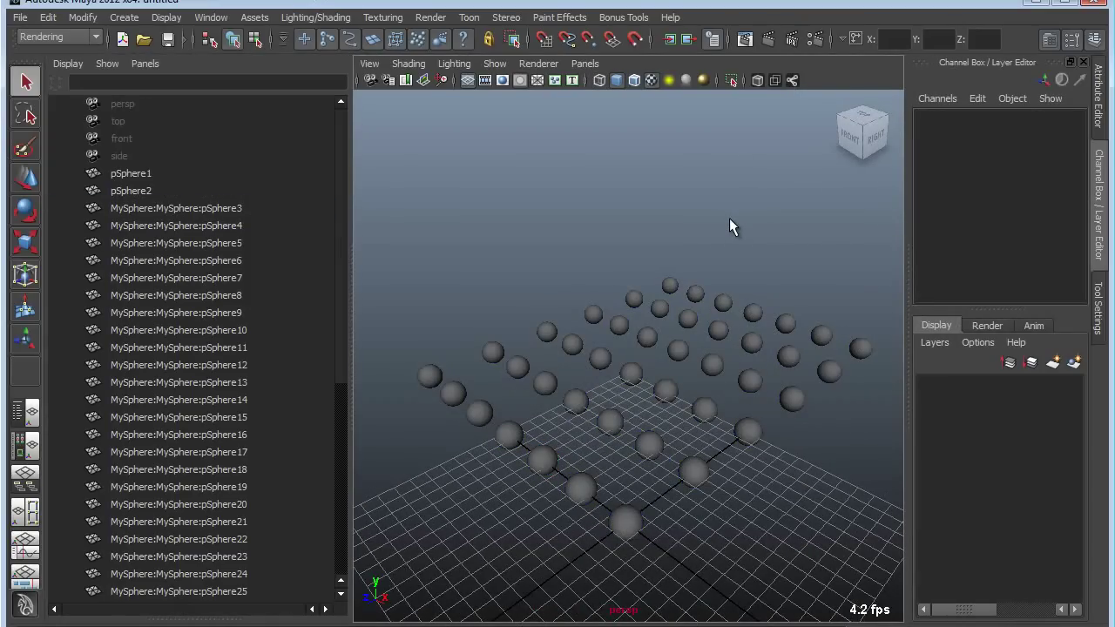
pyautogui.click(226, 19)
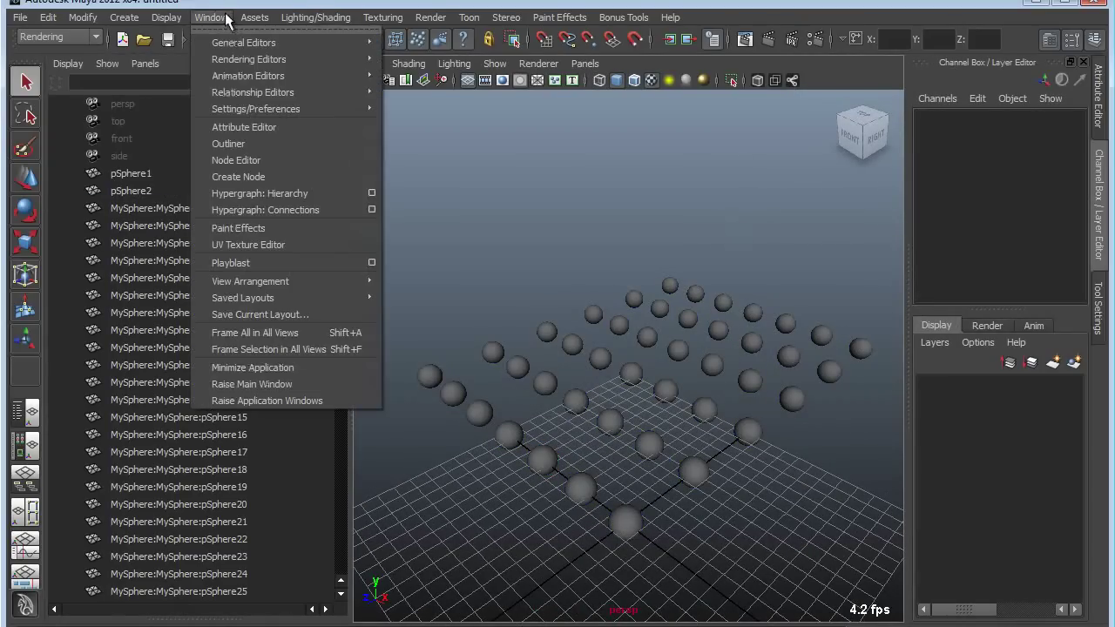
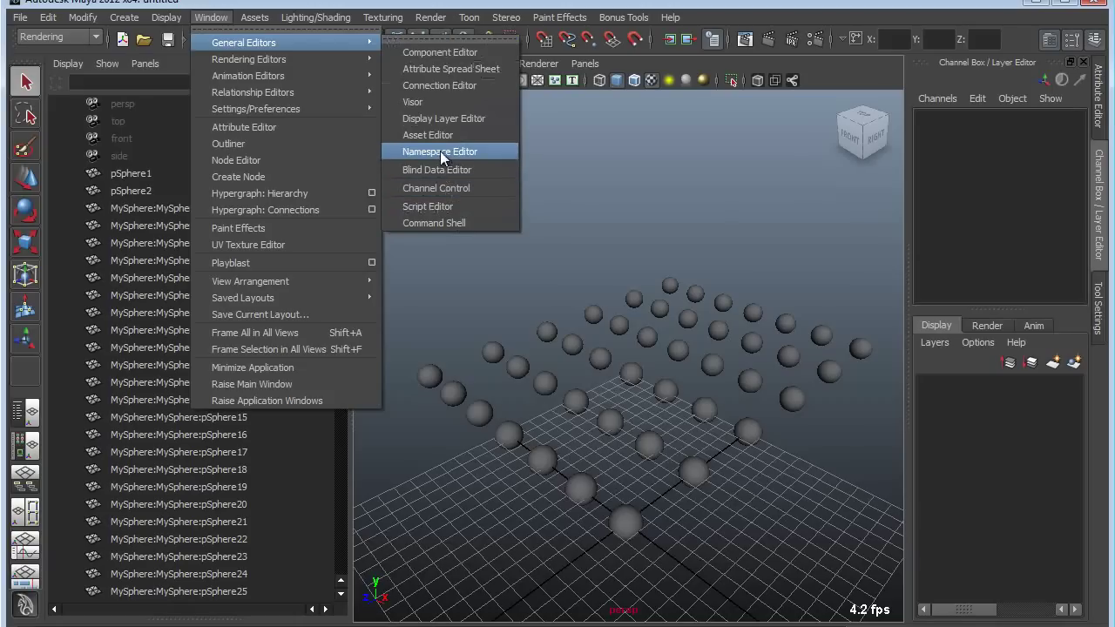
pyautogui.moveTo(570, 185); pyautogui.dragTo(580, 153)
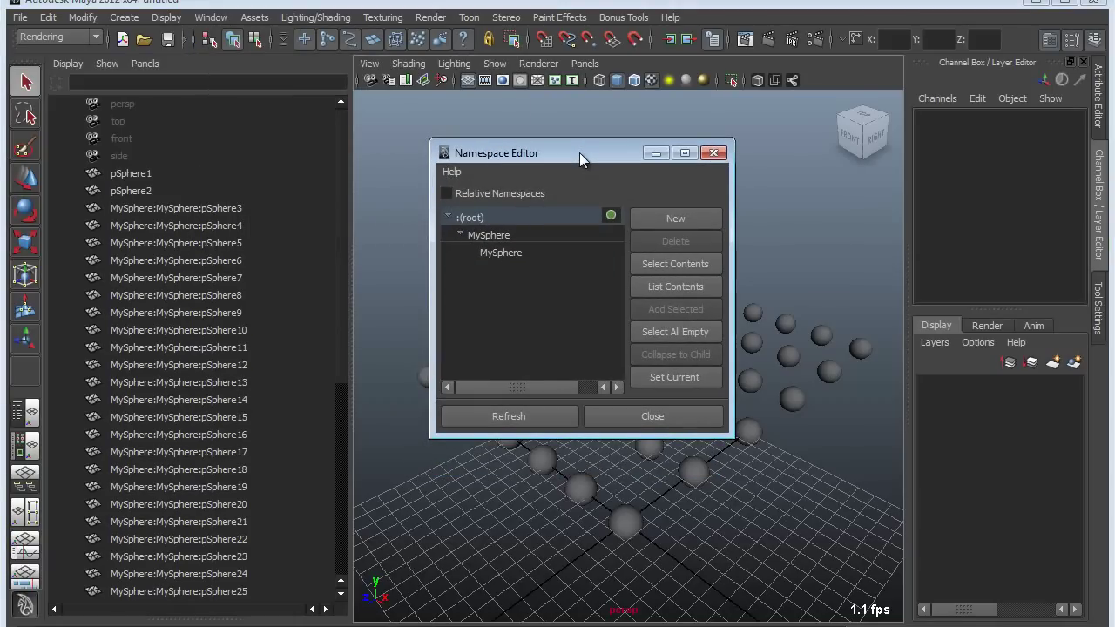
# List the contents of the nested MySphere namespace, review the names and close the list.
pyautogui.click(495, 252)
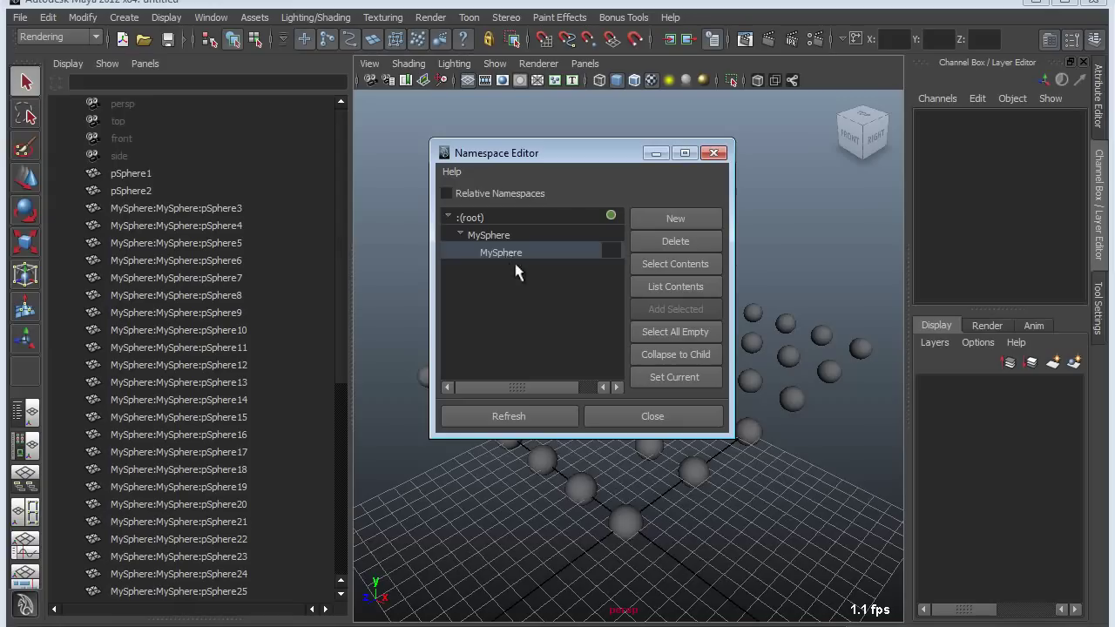
pyautogui.click(660, 295)
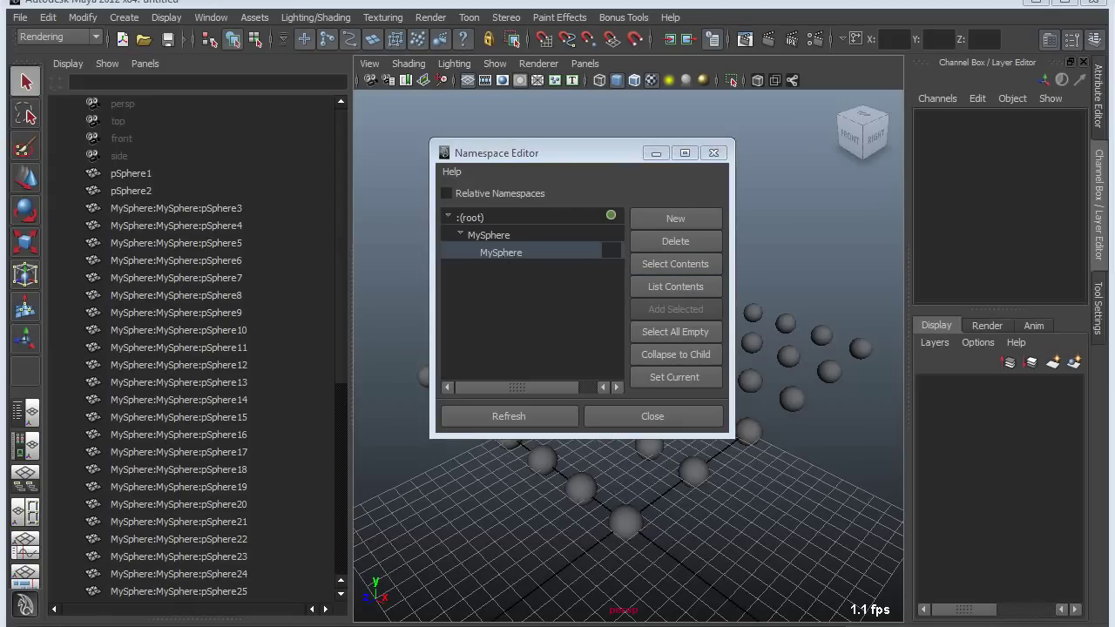
pyautogui.moveTo(311, 313); pyautogui.dragTo(310, 626)
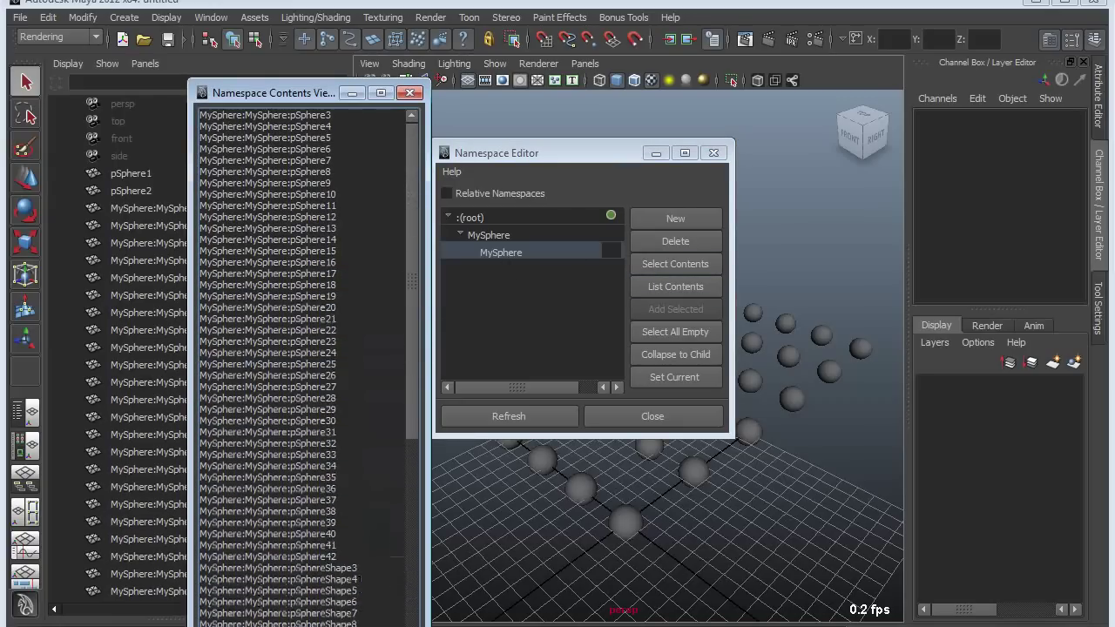
pyautogui.click(410, 92)
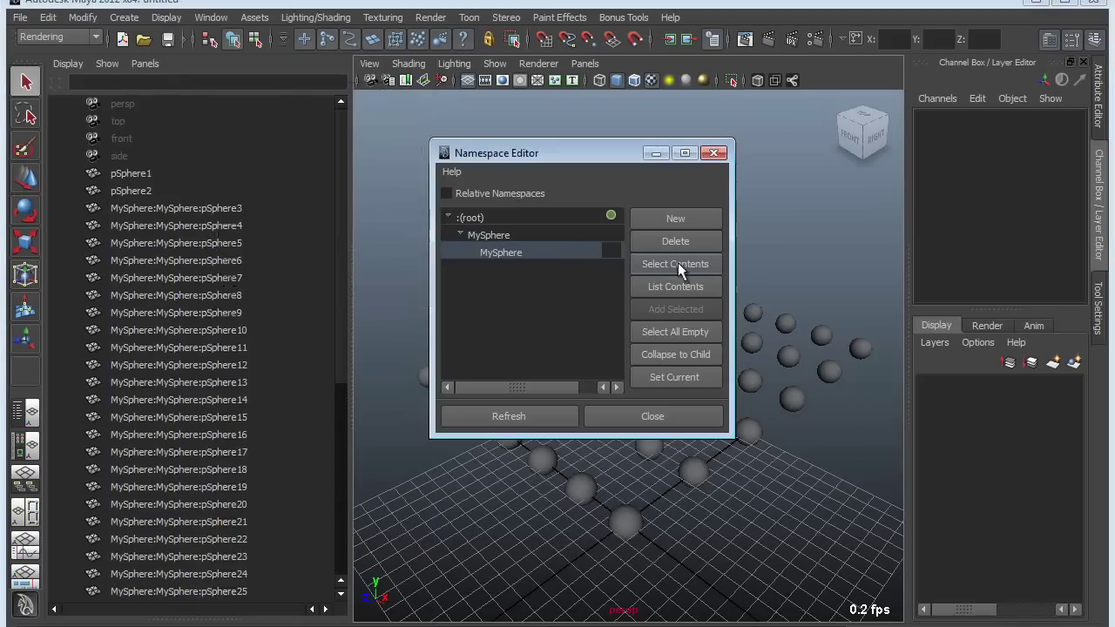
# Select all contents of the nested MySphere namespace, add them to the root namespace and check the Outliner names.
pyautogui.click(674, 265)
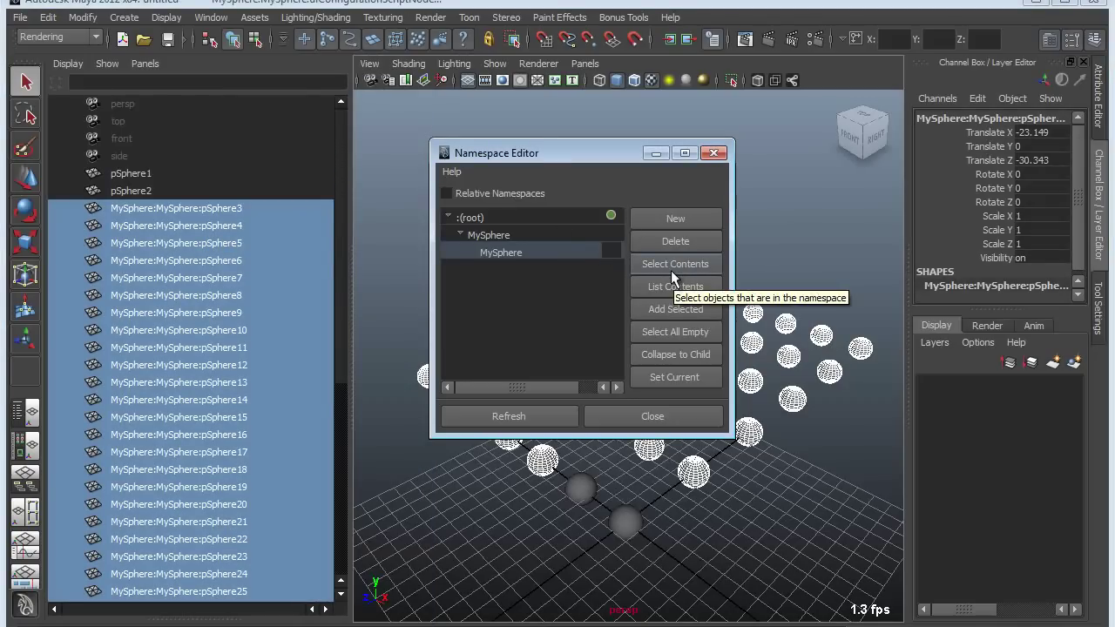
pyautogui.moveTo(592, 152); pyautogui.dragTo(897, 101)
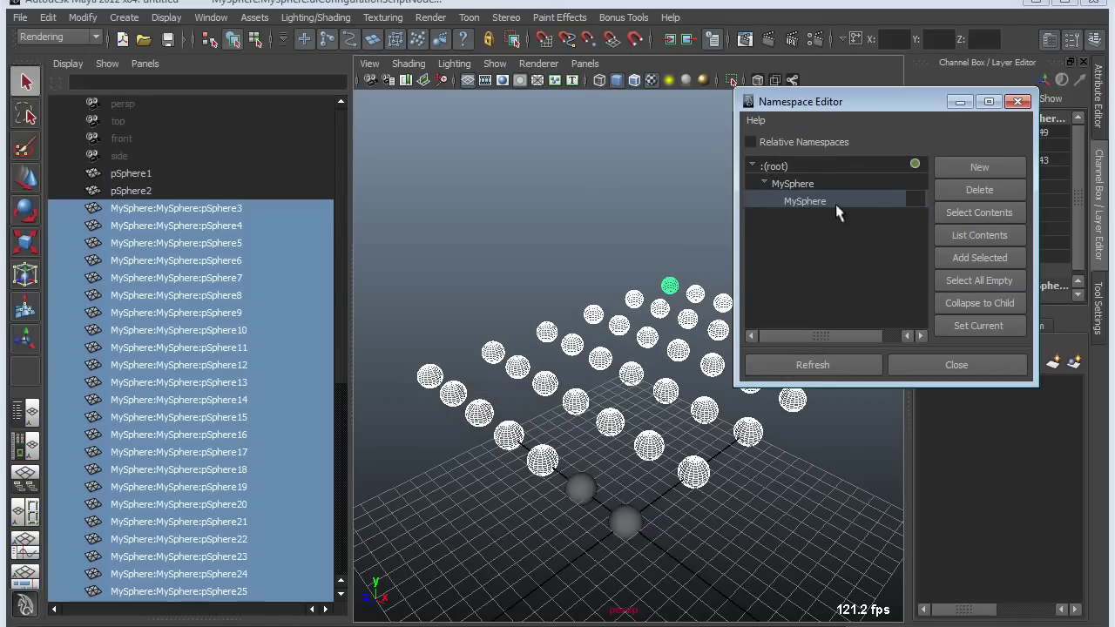
pyautogui.moveTo(832, 105); pyautogui.dragTo(821, 55)
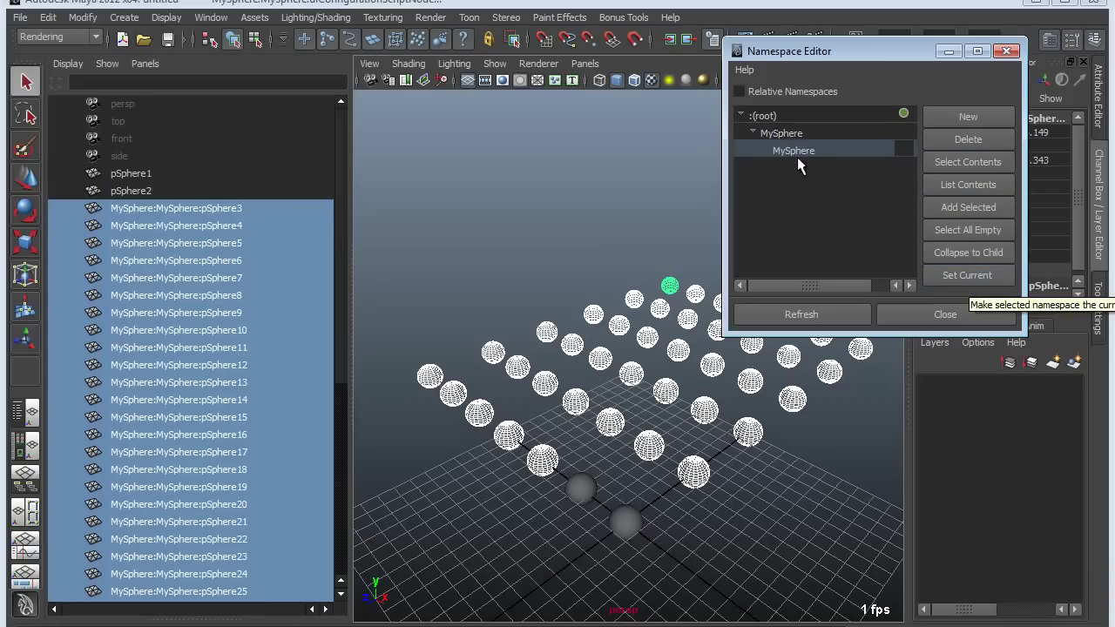
pyautogui.click(770, 115)
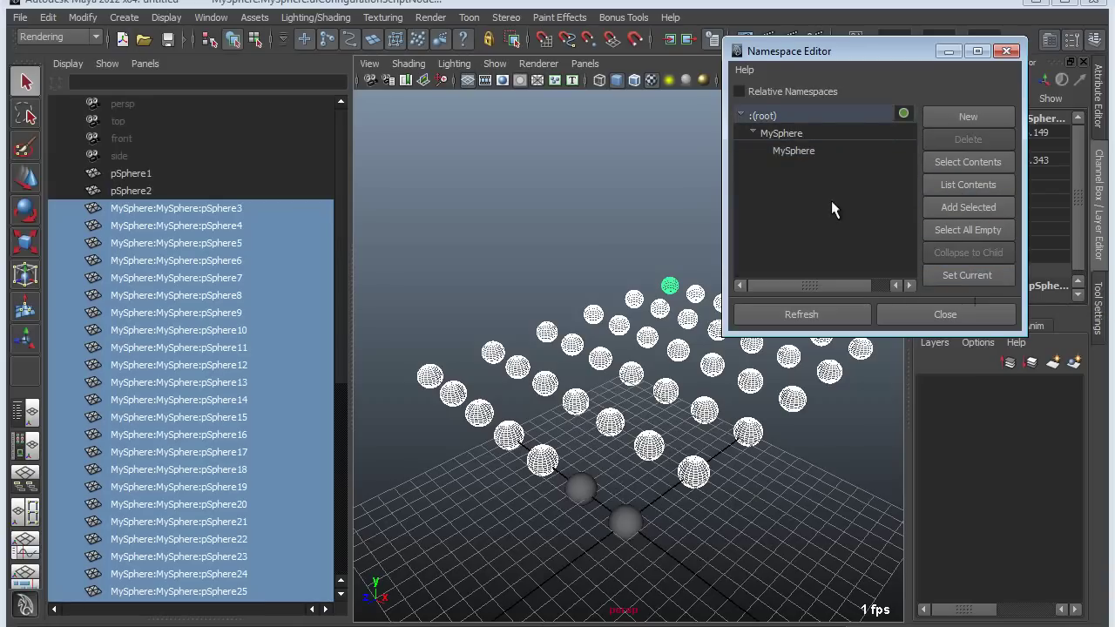
pyautogui.click(952, 209)
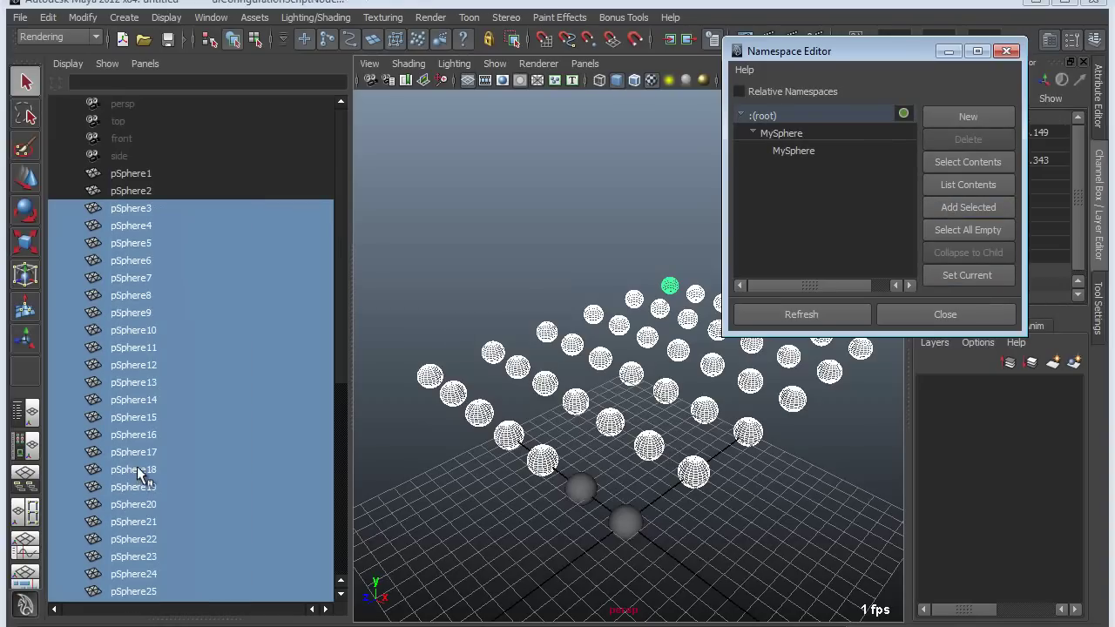
pyautogui.scroll(-5, 137, 474)
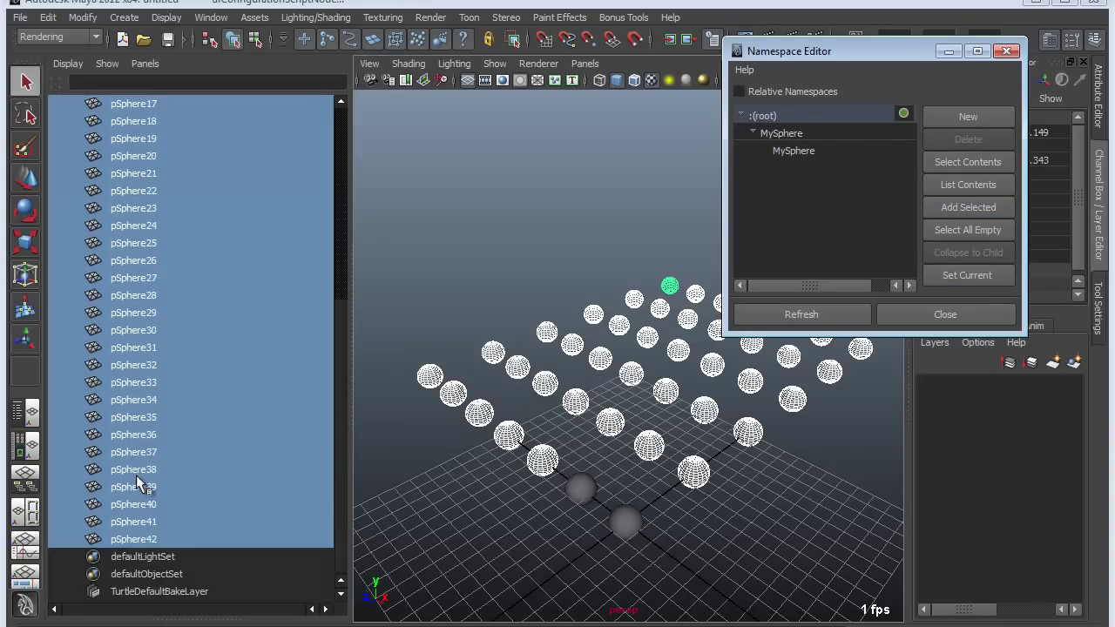
# Clear the object selection, delete all empty MySphere namespaces and check the sphere names in the Outliner.
pyautogui.scroll(5, 136, 474)
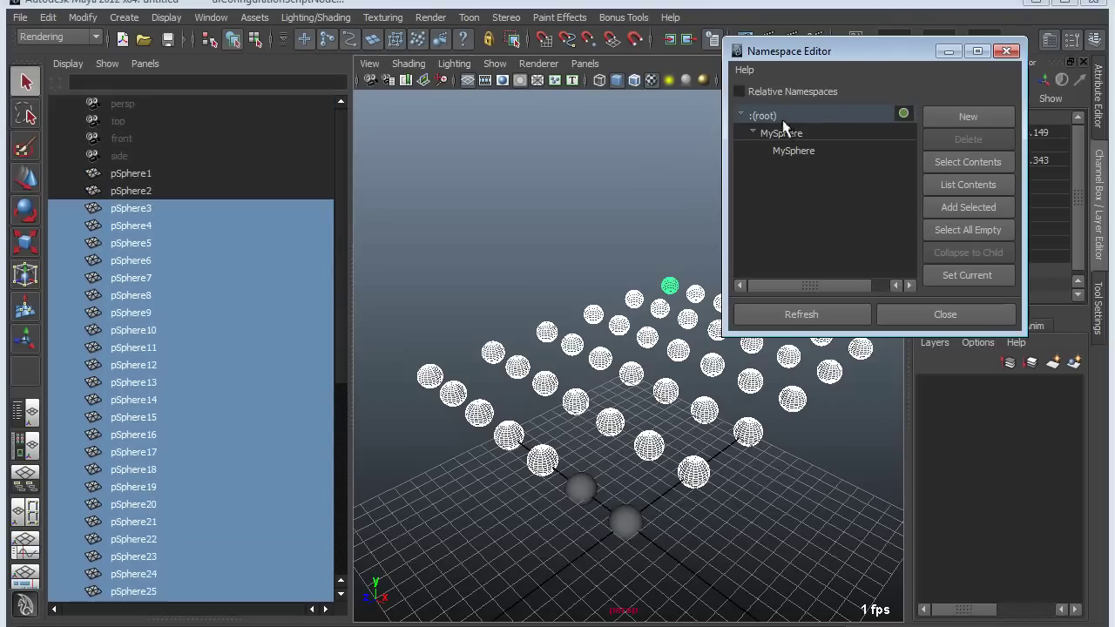
pyautogui.click(807, 150)
pyautogui.click(796, 134)
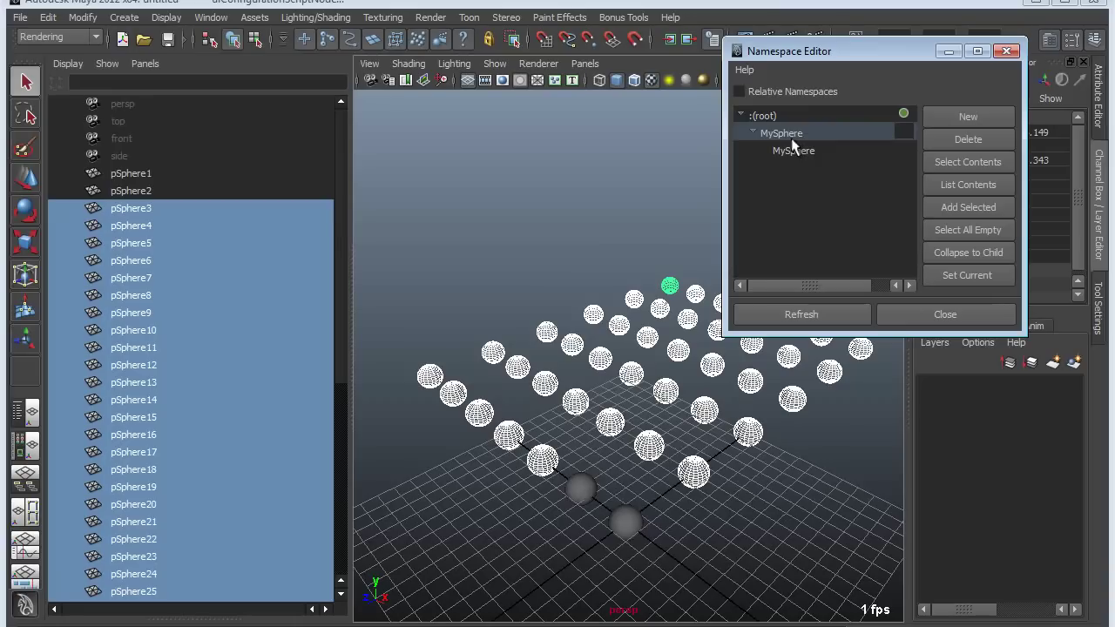
pyautogui.click(591, 180)
pyautogui.click(967, 230)
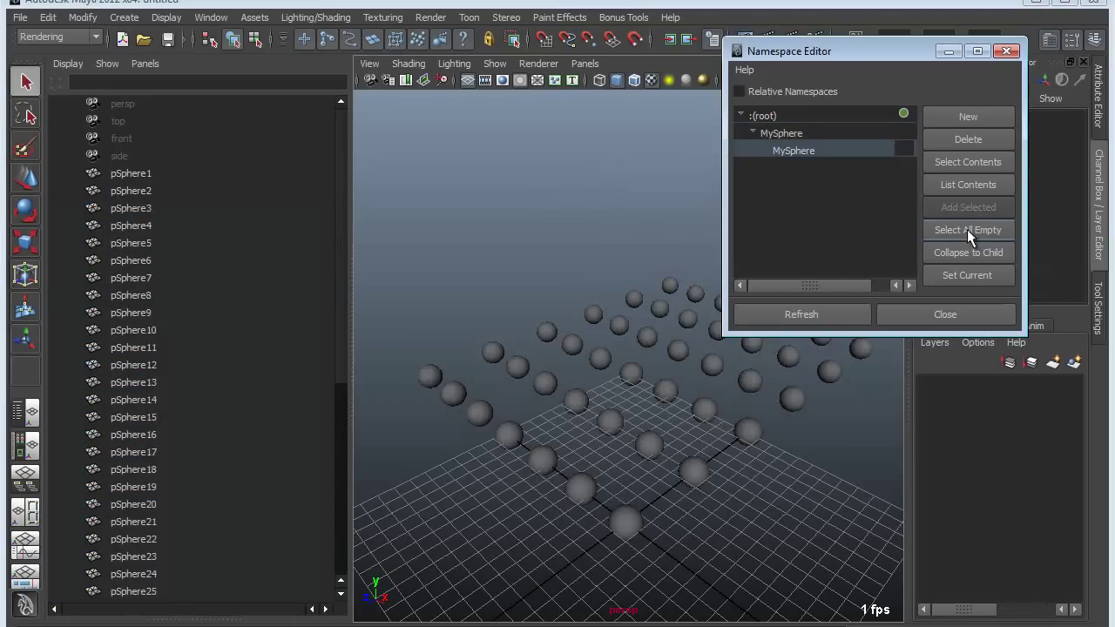
pyautogui.click(965, 138)
pyautogui.click(656, 395)
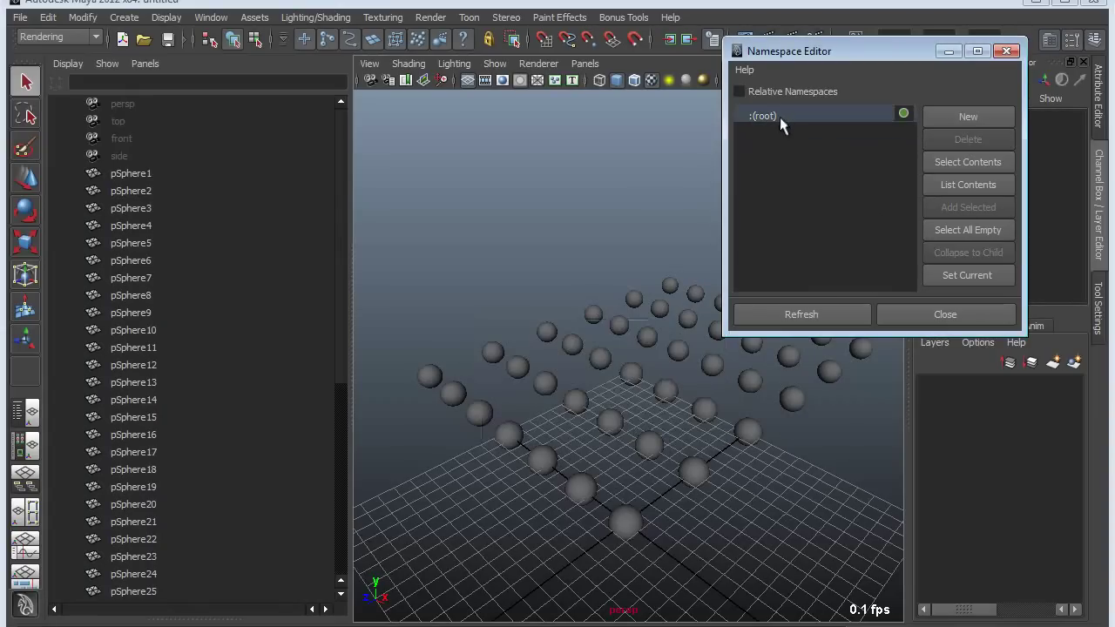
pyautogui.click(129, 177)
pyautogui.scroll(-7, 194, 236)
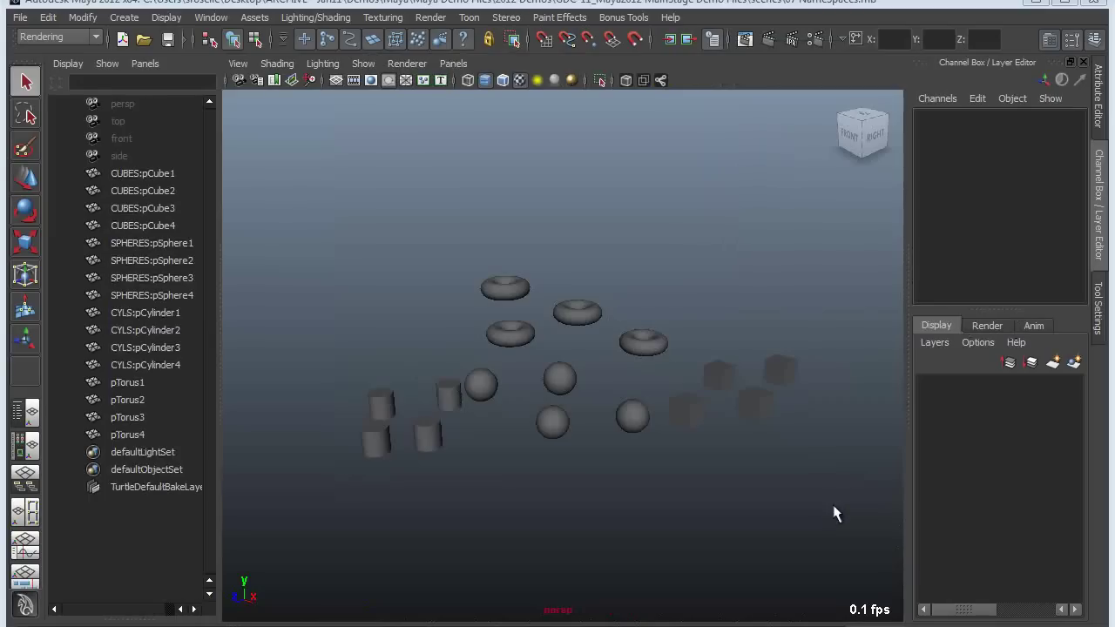
# Select one cube, sphere, cylinder and torus in turn to compare their namespace prefixes in the Outliner.
pyautogui.keyDown('alt'); pyautogui.moveTo(552, 349); pyautogui.dragTo(605, 349, button='right'); pyautogui.keyUp('alt')
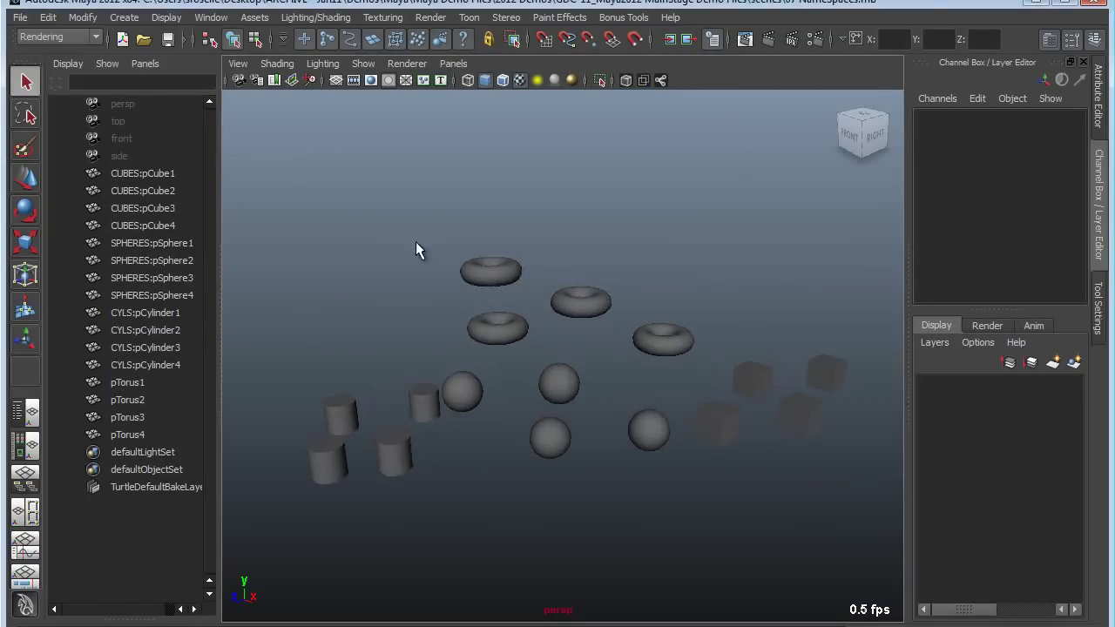
pyautogui.click(150, 175)
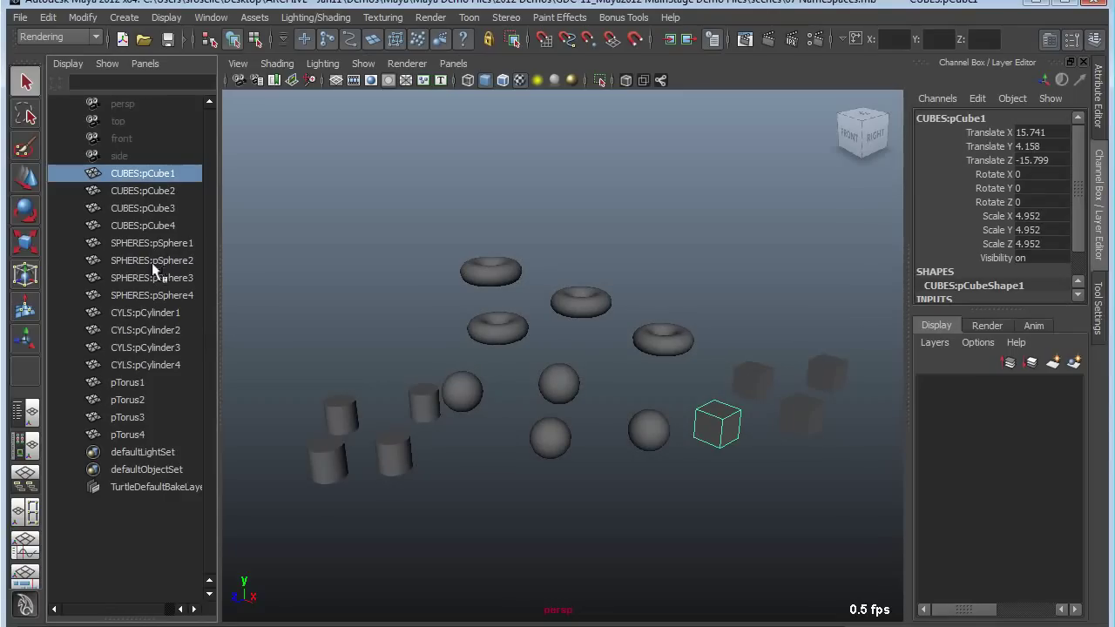
pyautogui.click(150, 261)
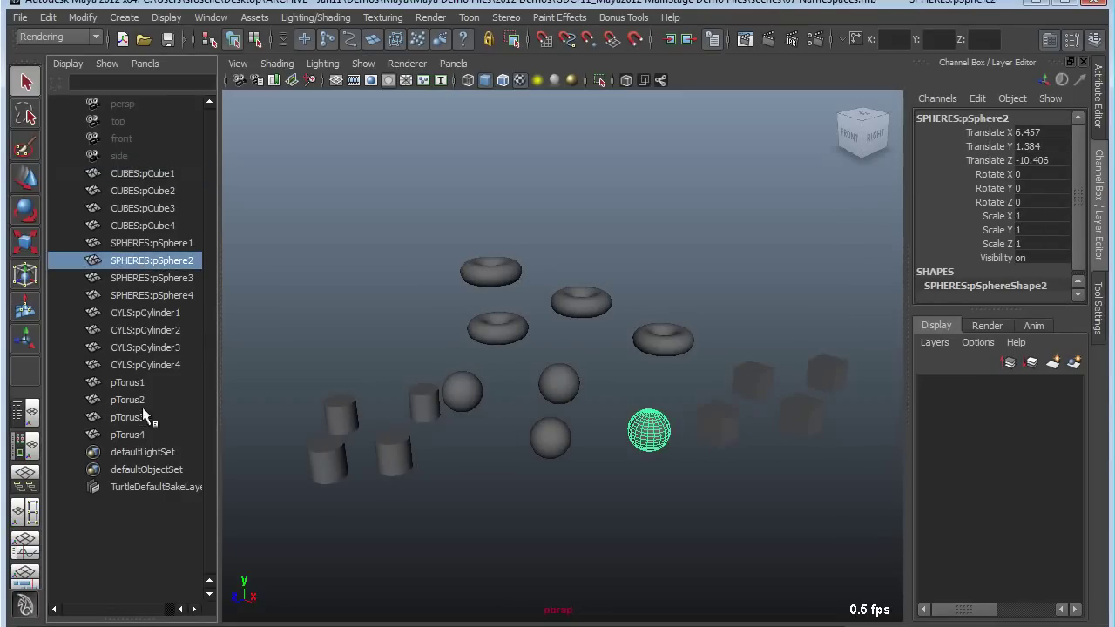
pyautogui.click(135, 331)
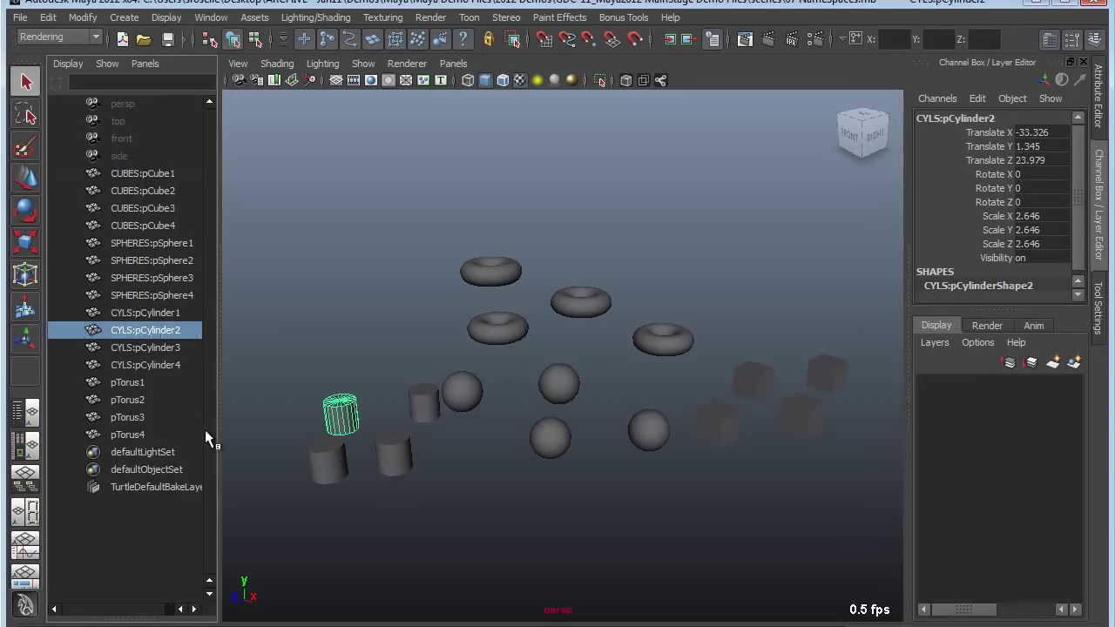
pyautogui.click(141, 400)
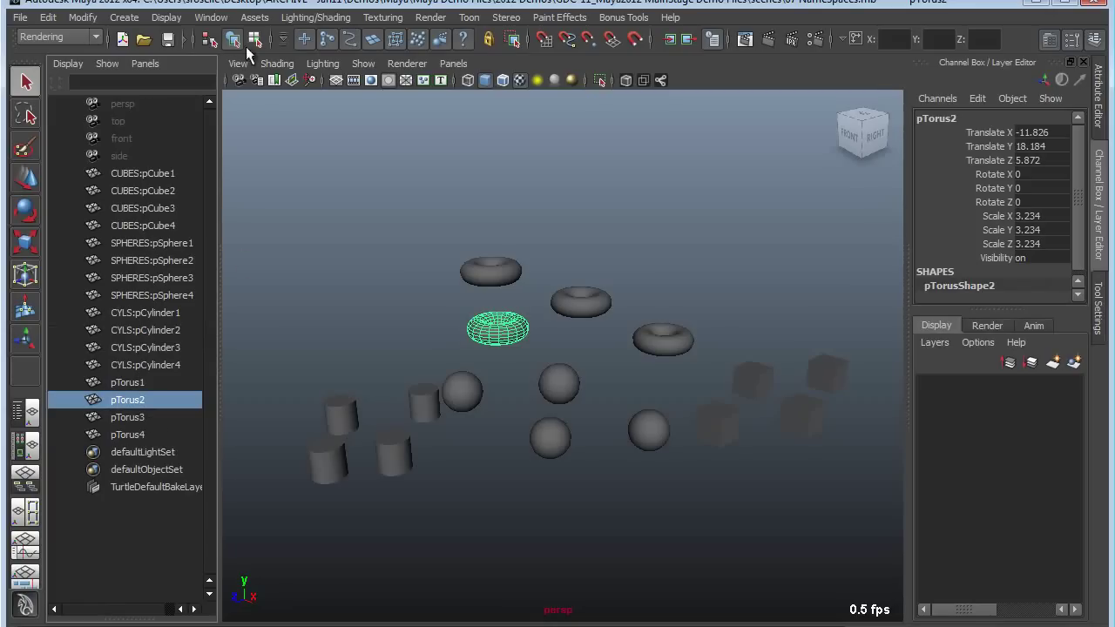
# Open the Namespace Editor and place its window clear of the objects in the scene.
pyautogui.click(211, 17)
pyautogui.moveTo(218, 45)
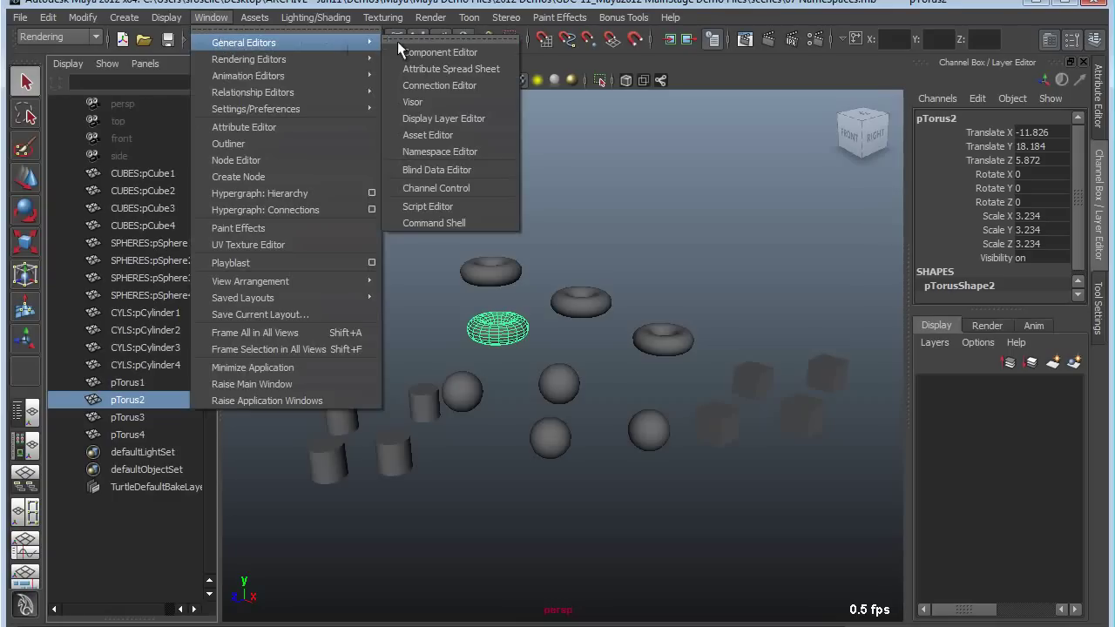
pyautogui.click(422, 152)
pyautogui.moveTo(797, 50); pyautogui.dragTo(838, 55)
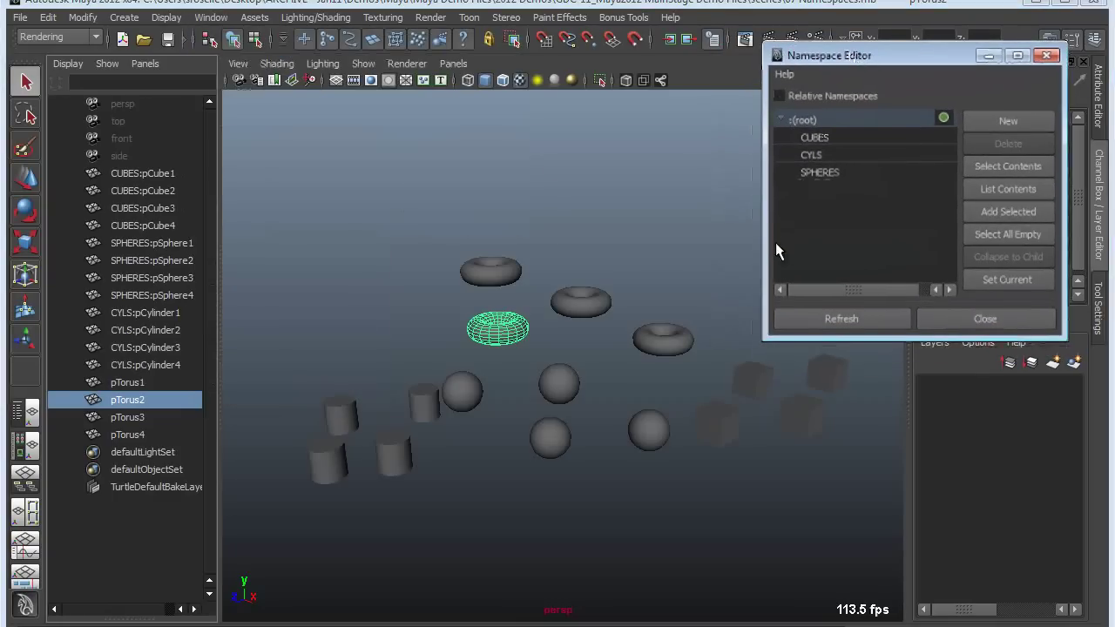
# Select the contents of the SPHERES namespace and add them to CUBES, set as the current namespace.
pyautogui.click(823, 172)
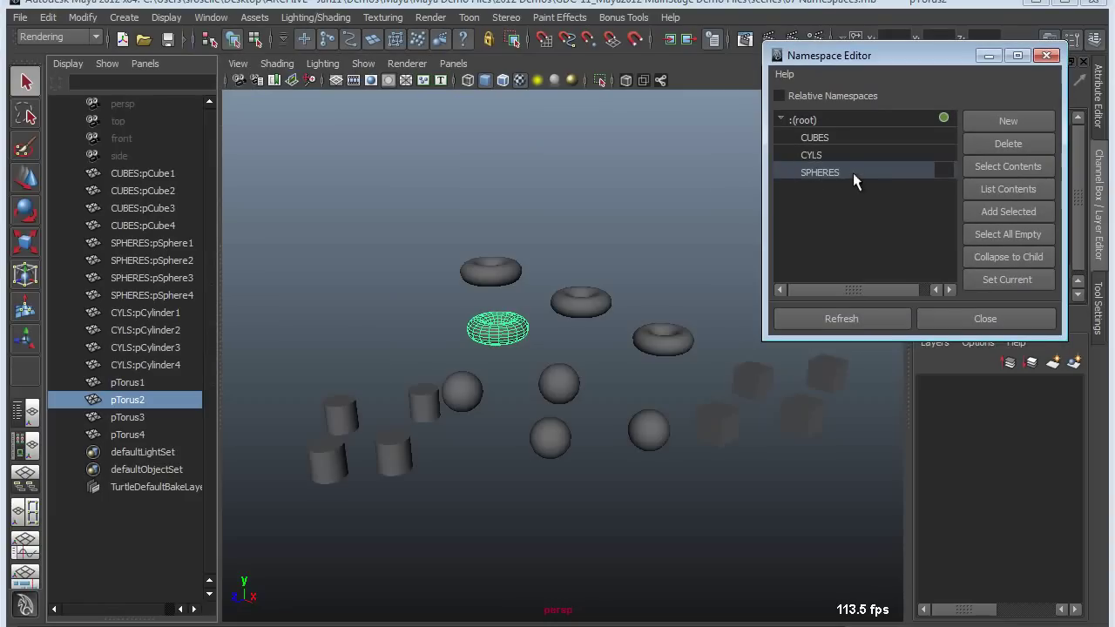
pyautogui.click(998, 162)
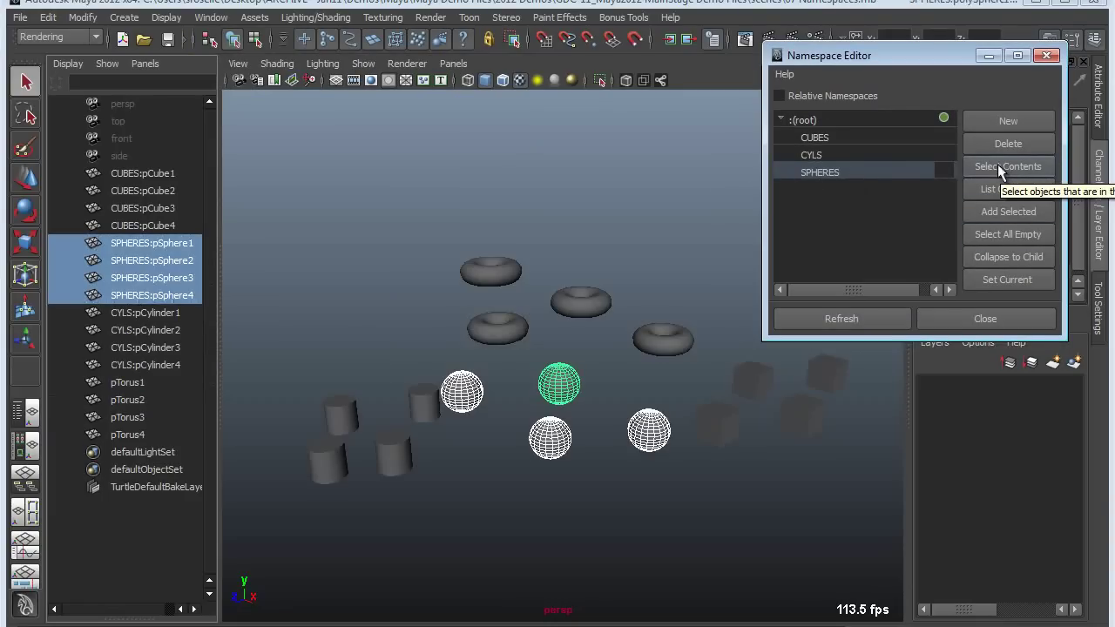
pyautogui.click(833, 141)
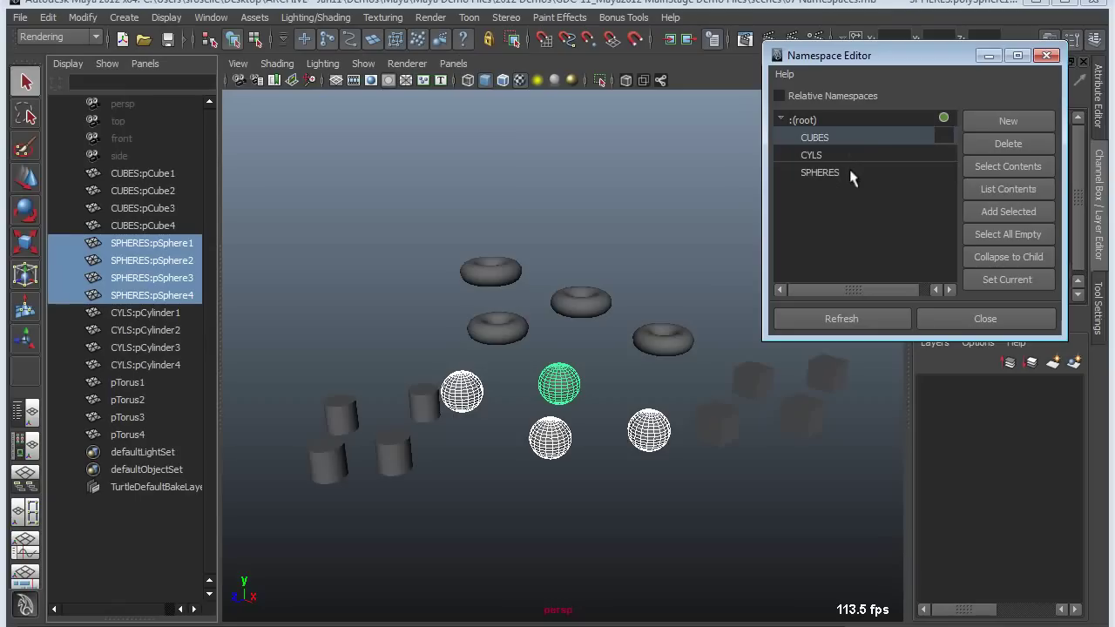
pyautogui.click(1011, 280)
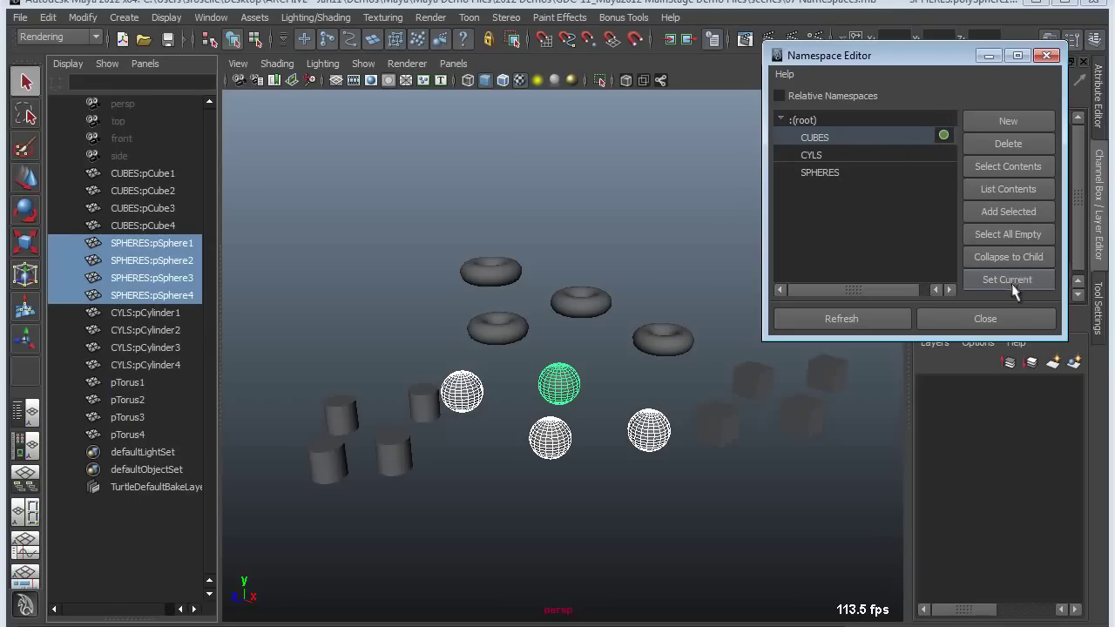
pyautogui.click(1007, 213)
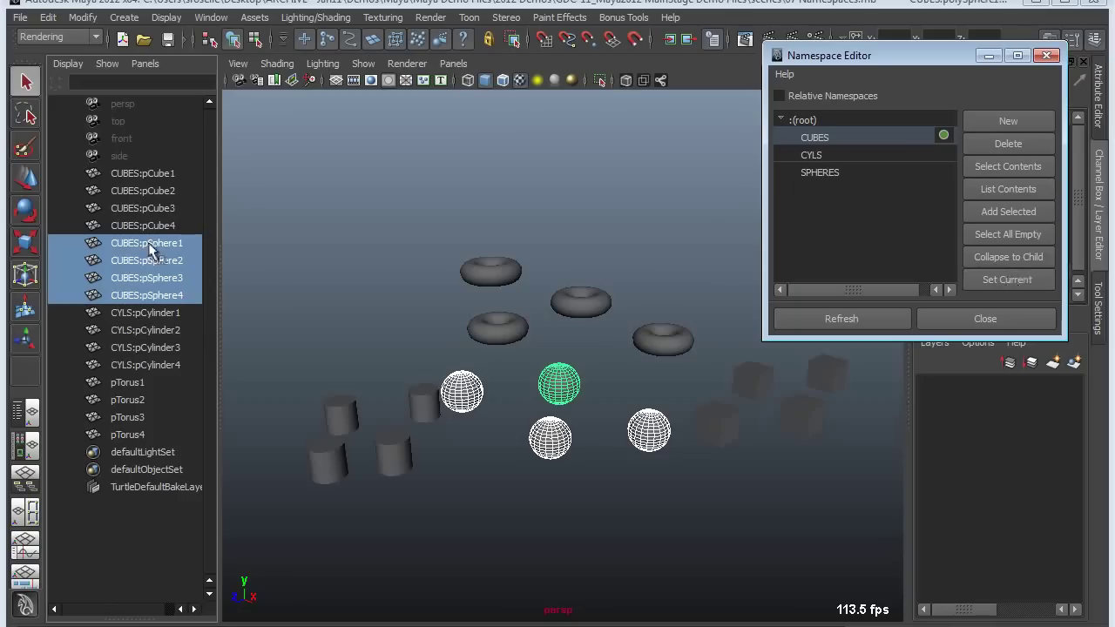
# Select each of the four spheres in turn in the Outliner to check its namespace prefix.
pyautogui.click(150, 247)
pyautogui.click(157, 258)
pyautogui.click(155, 279)
pyautogui.click(156, 294)
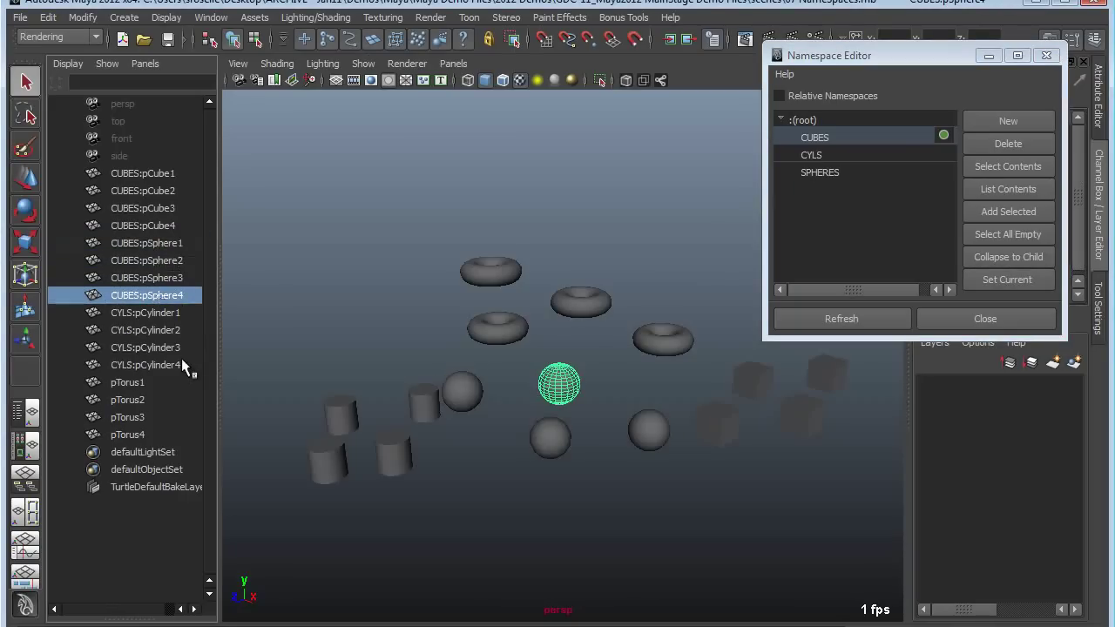
# Select the contents of the CYLS namespace and add the cylinders to the CUBES namespace.
pyautogui.click(817, 155)
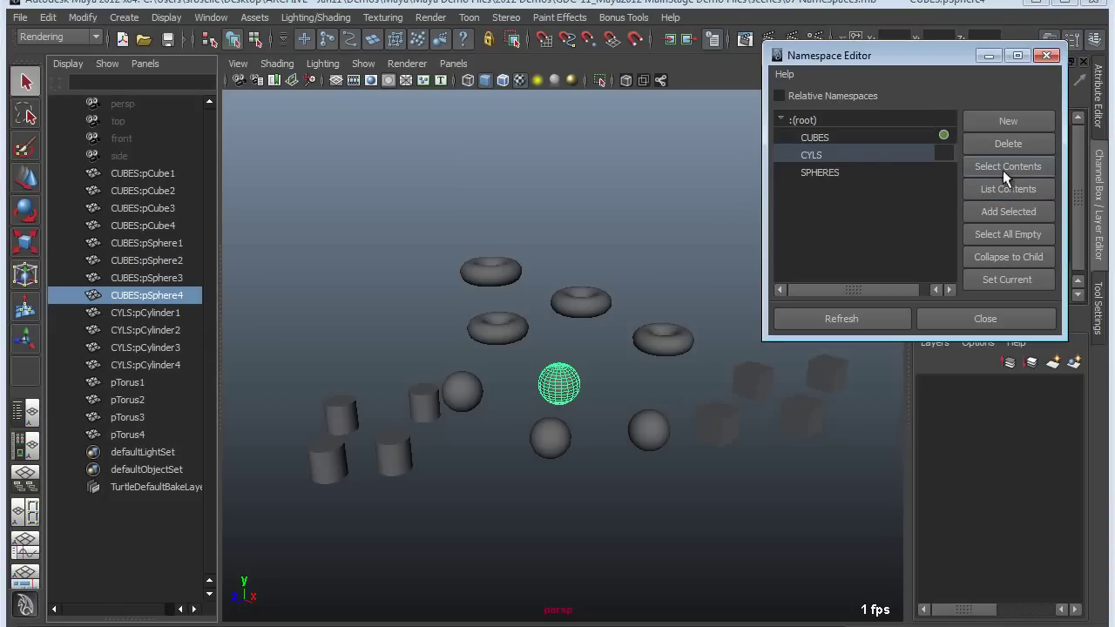
pyautogui.click(1003, 167)
pyautogui.click(824, 139)
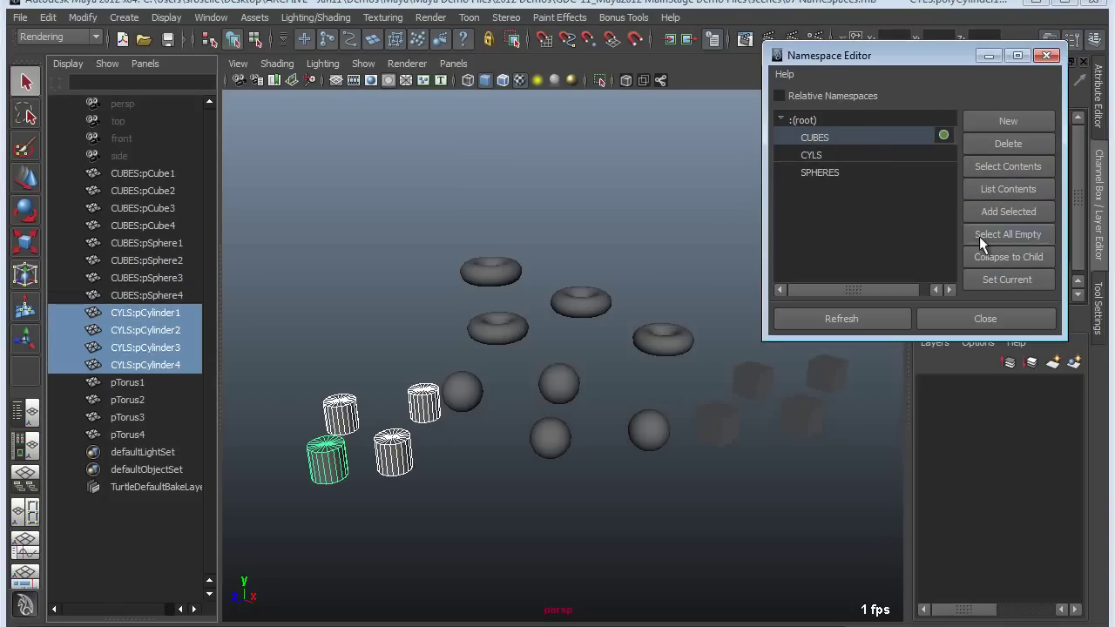
pyautogui.click(999, 210)
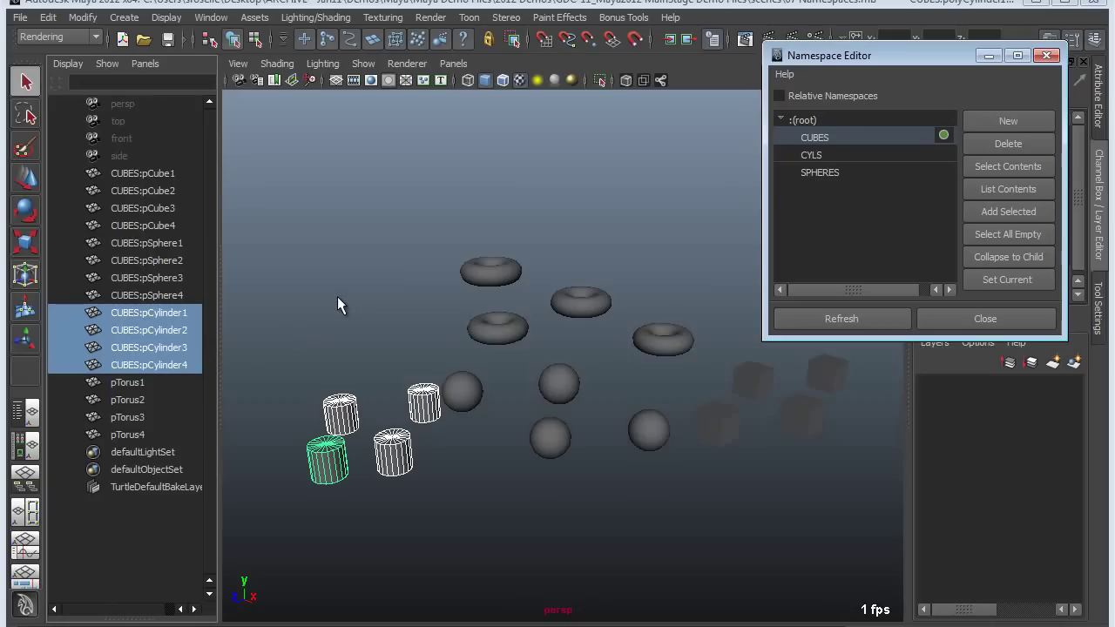
# Start a new scene without saving the current one and open the Namespace Editor.
pyautogui.click(122, 39)
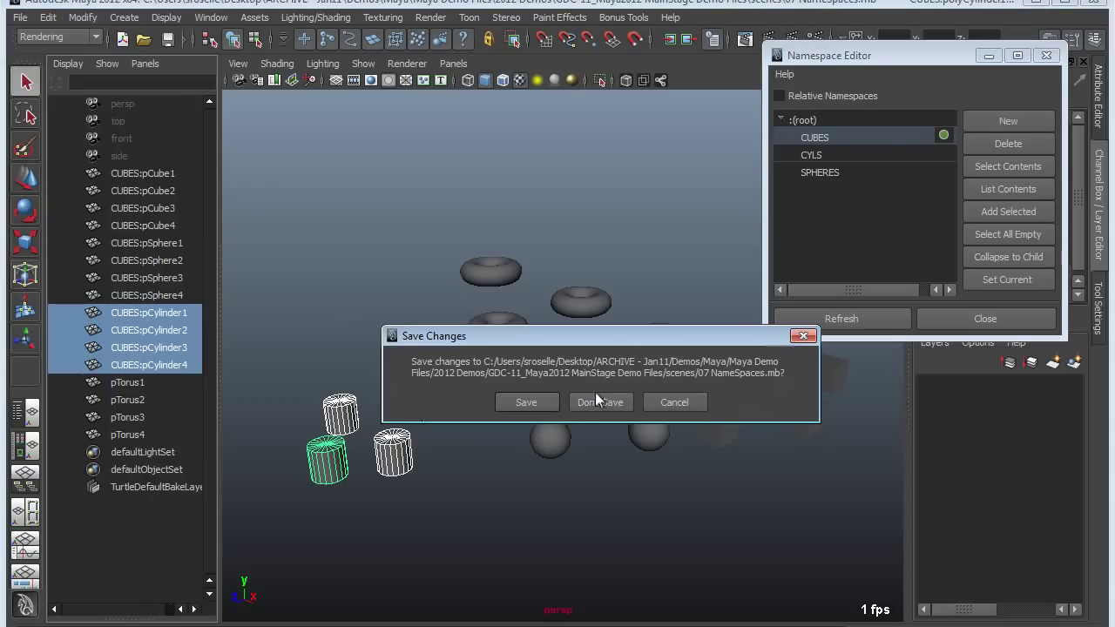
pyautogui.click(599, 402)
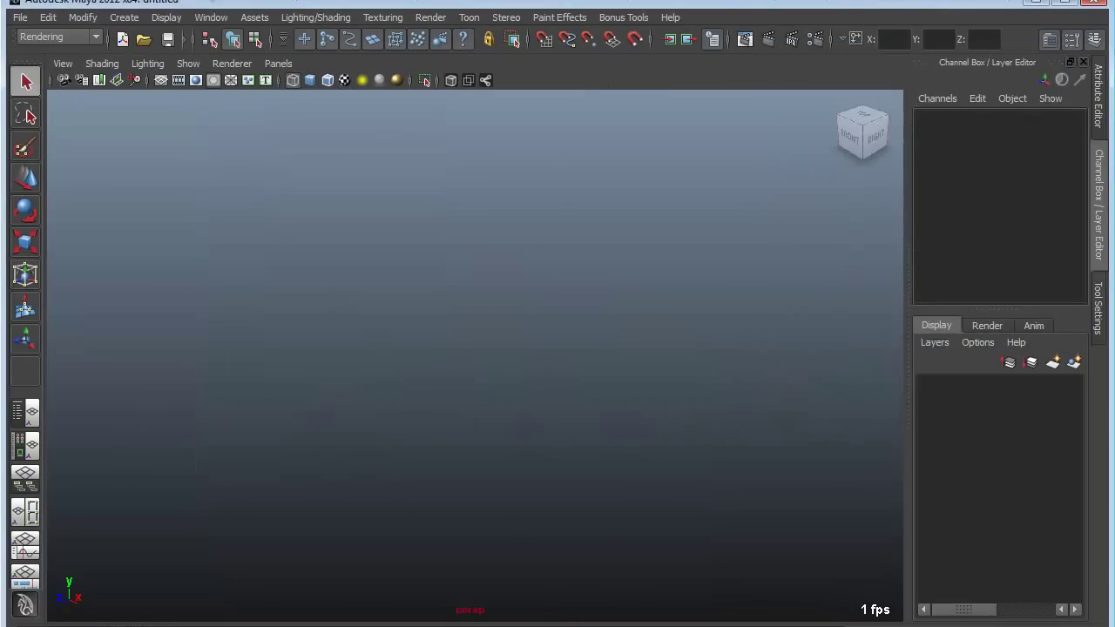
pyautogui.click(210, 18)
pyautogui.moveTo(284, 42)
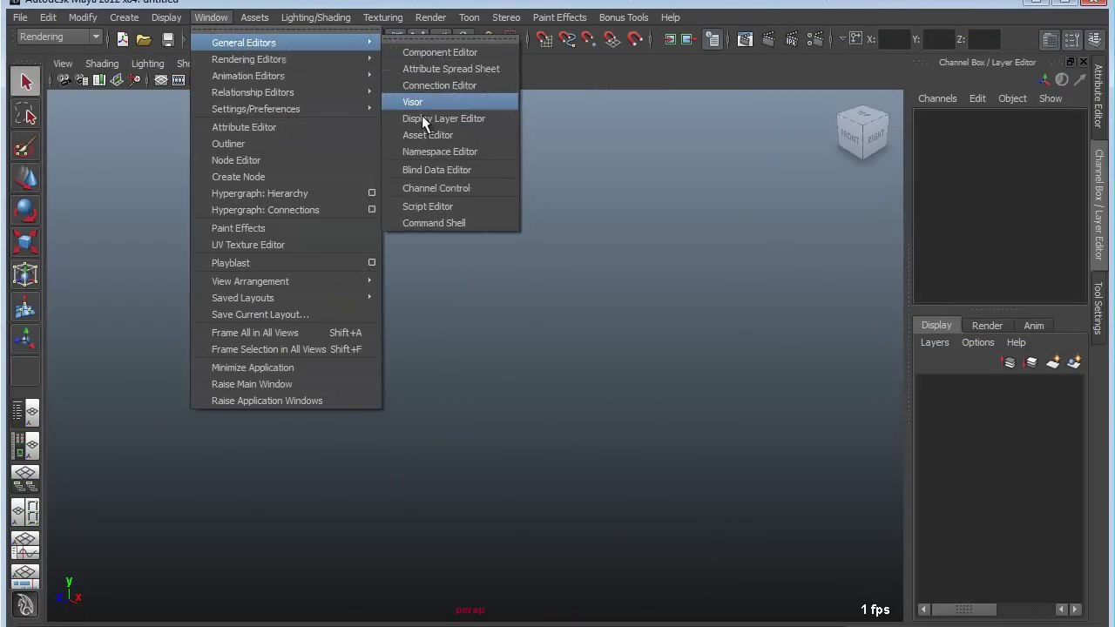
pyautogui.click(436, 152)
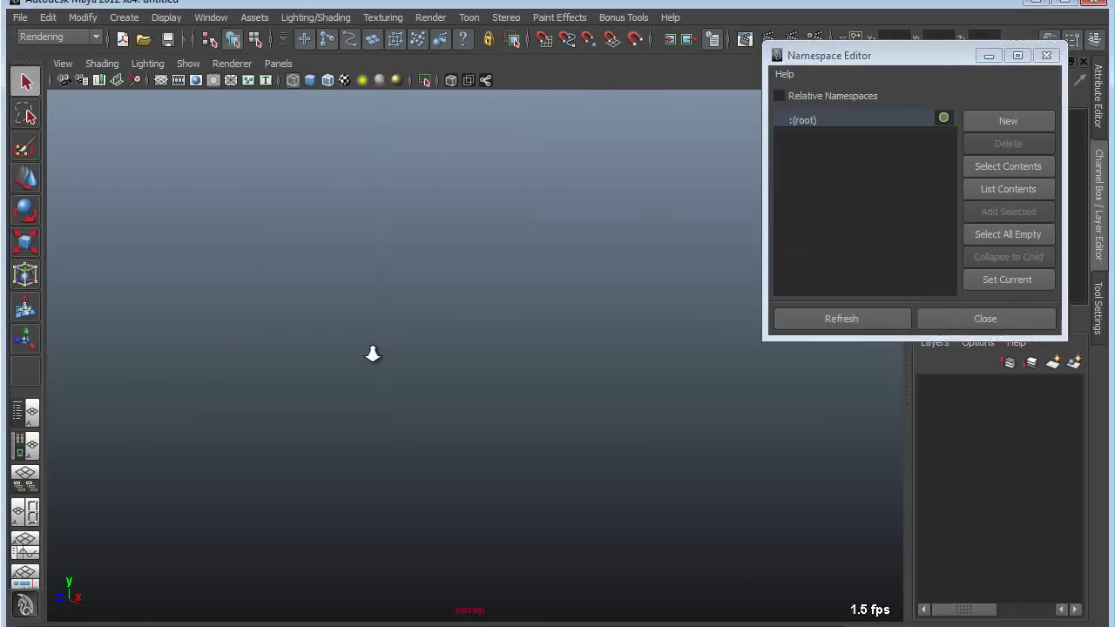
# Create a polygon sphere at the origin, show the Outliner beside the perspective view and clear the selection.
pyautogui.keyDown('shift'); pyautogui.moveTo(370, 423); pyautogui.dragTo(397, 423, button='right'); pyautogui.keyUp('shift')
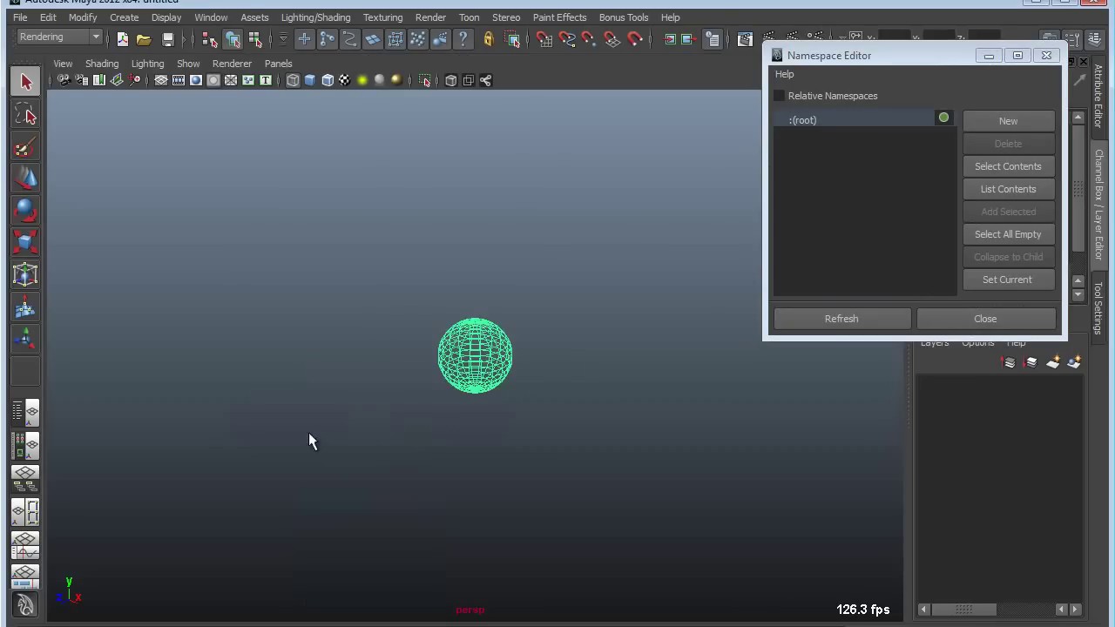
pyautogui.click(25, 413)
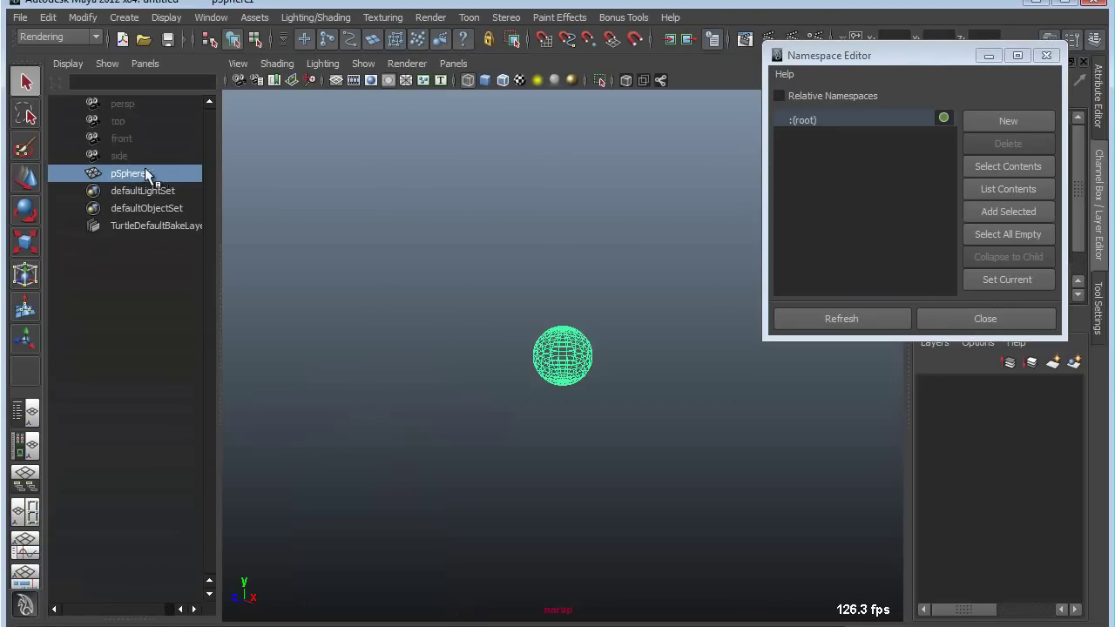
pyautogui.click(488, 298)
# Create a second polygon sphere, move it up and to the left of the first and deselect it.
pyautogui.keyDown('shift'); pyautogui.moveTo(435, 269); pyautogui.dragTo(492, 280, button='right'); pyautogui.keyUp('shift')
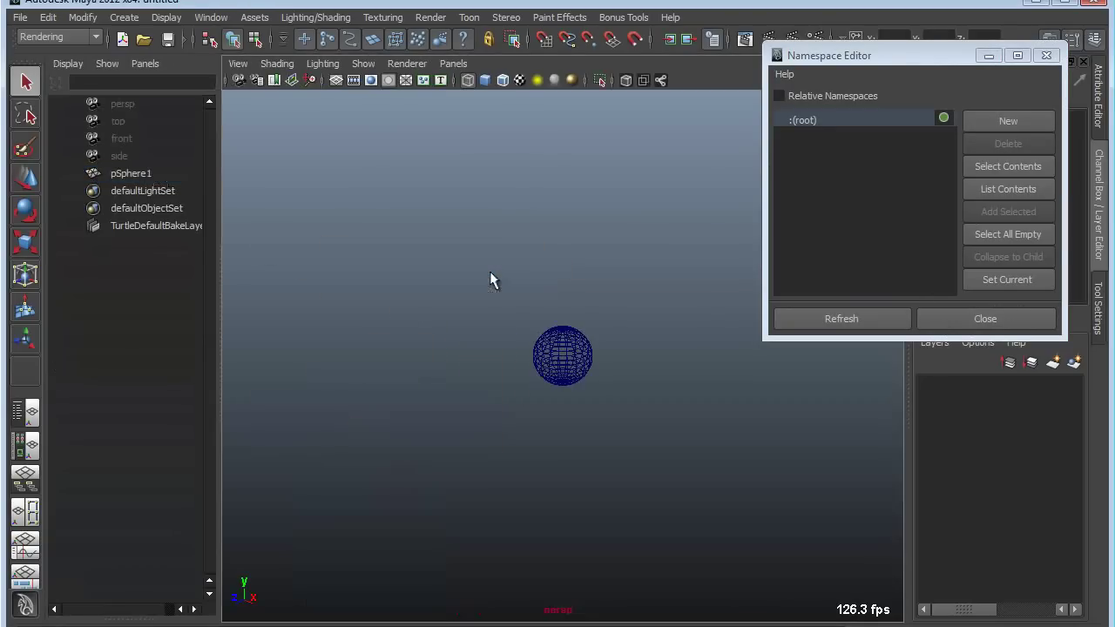
pyautogui.press('w')
pyautogui.moveTo(560, 423); pyautogui.dragTo(503, 331, button='middle')
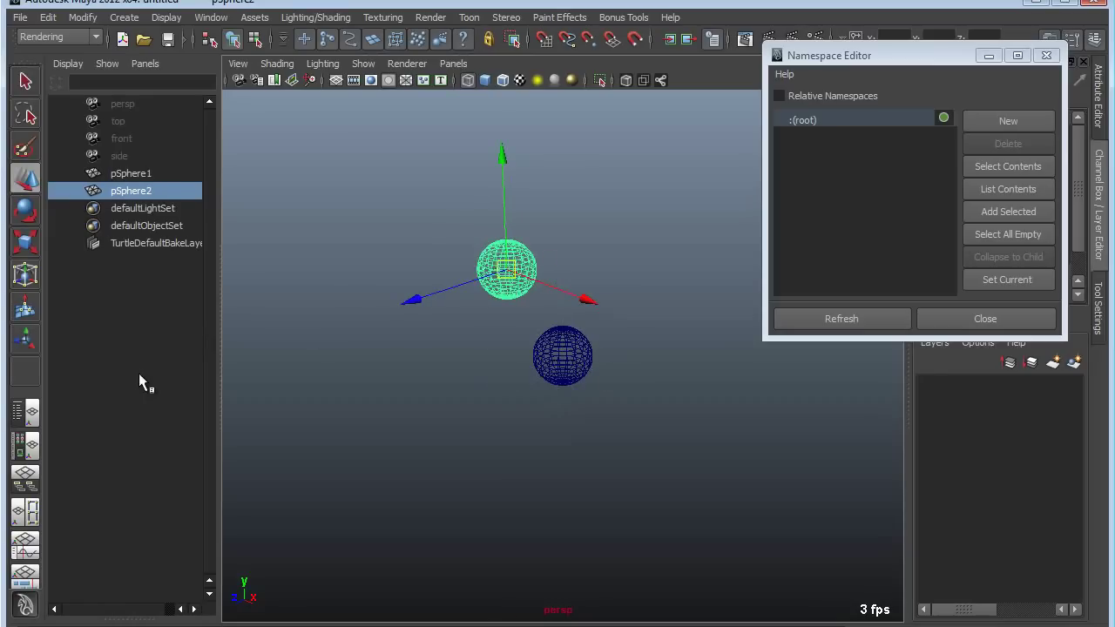
pyautogui.click(475, 350)
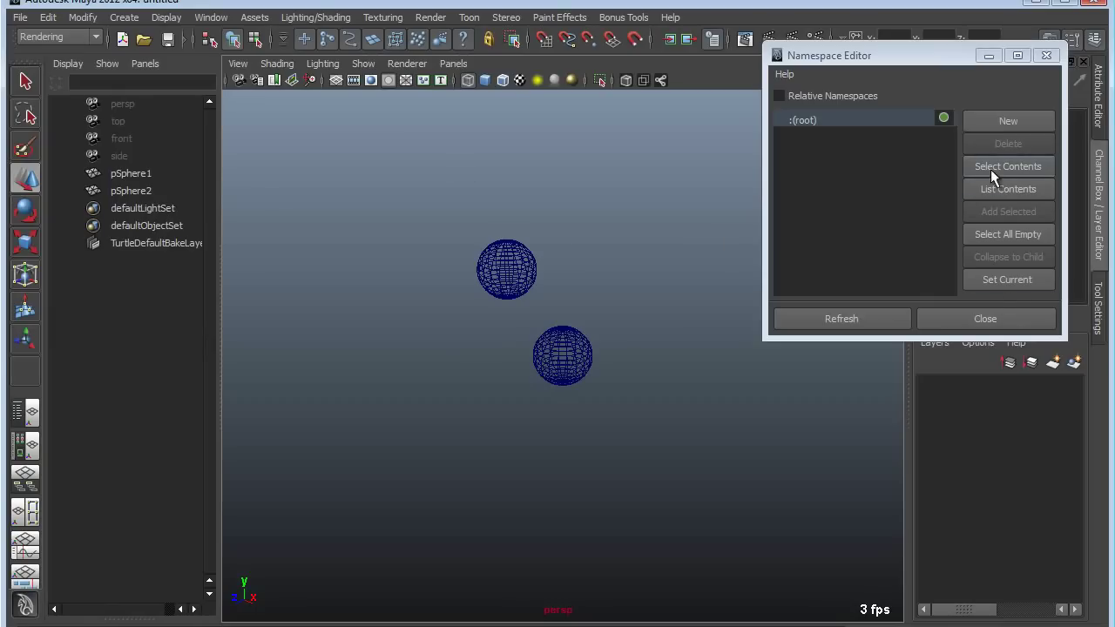
# Create a new namespace under the root, rename it MyNamespace and select it in the list.
pyautogui.click(1000, 122)
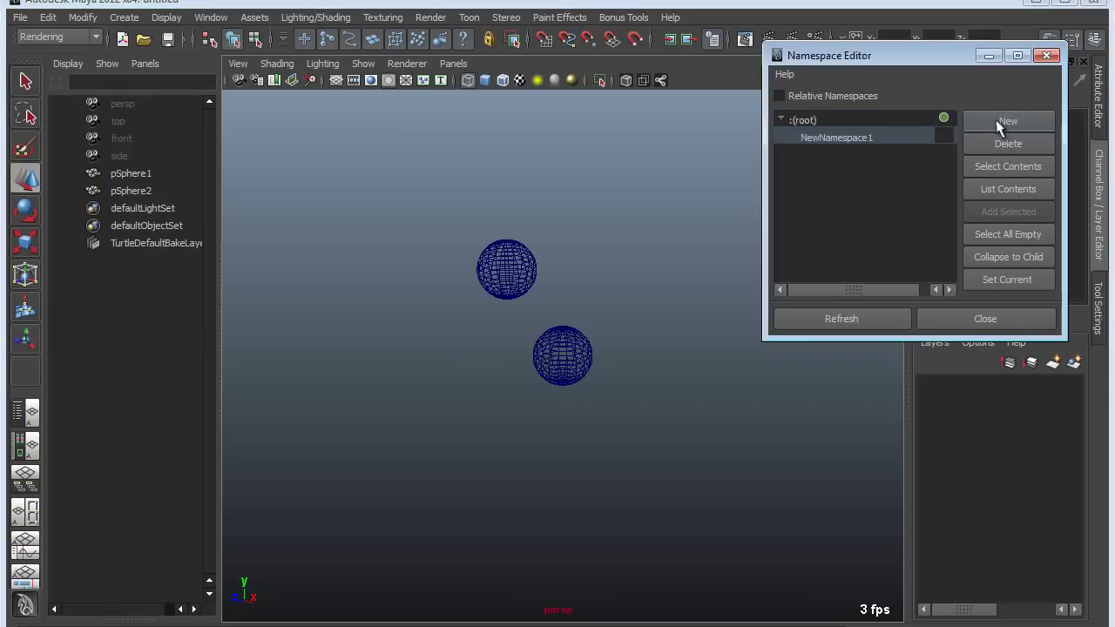
pyautogui.doubleClick(839, 136)
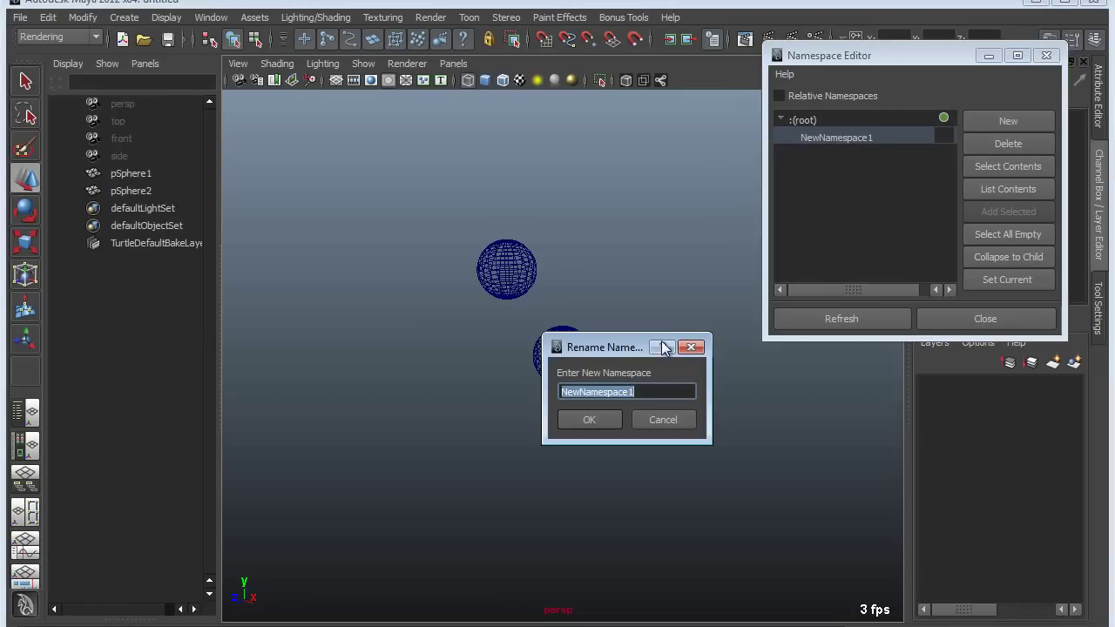
pyautogui.write('MyN')
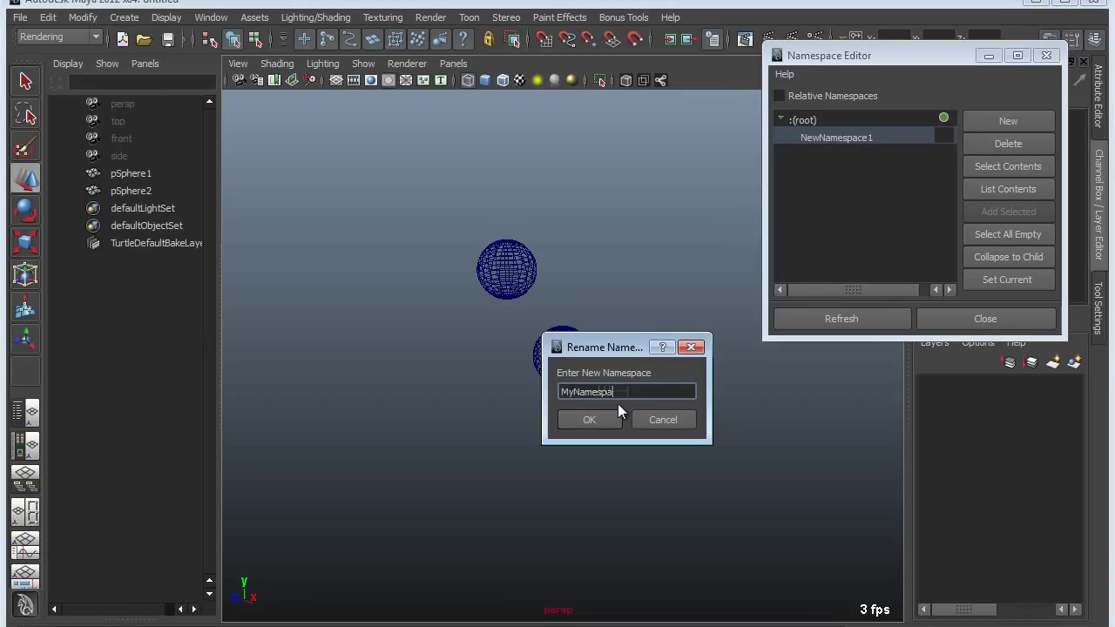
pyautogui.press('Return')
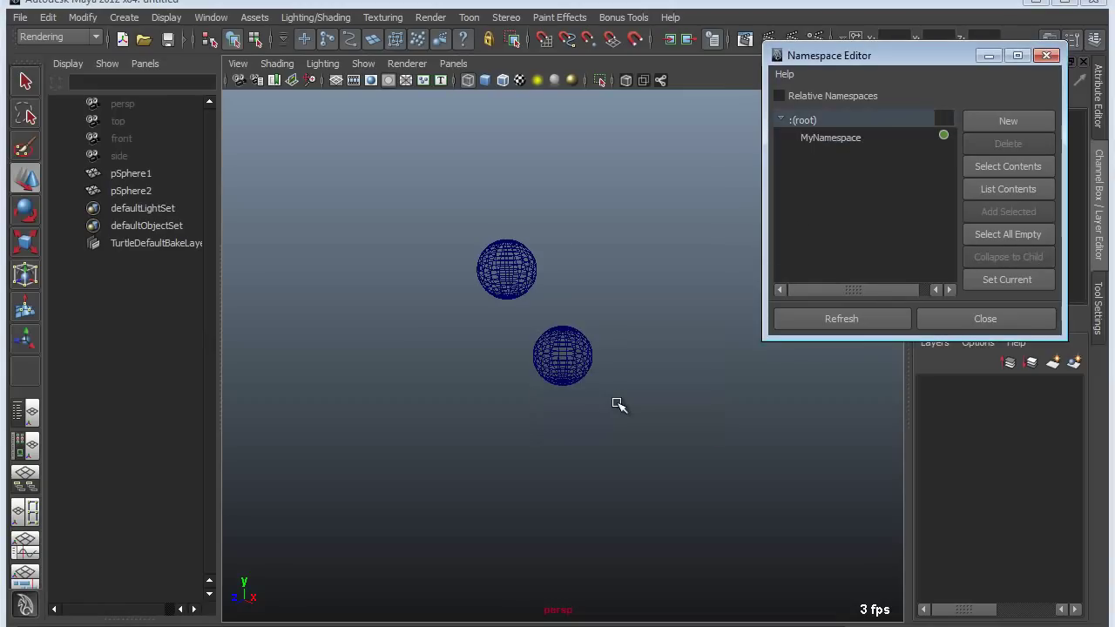
pyautogui.click(833, 141)
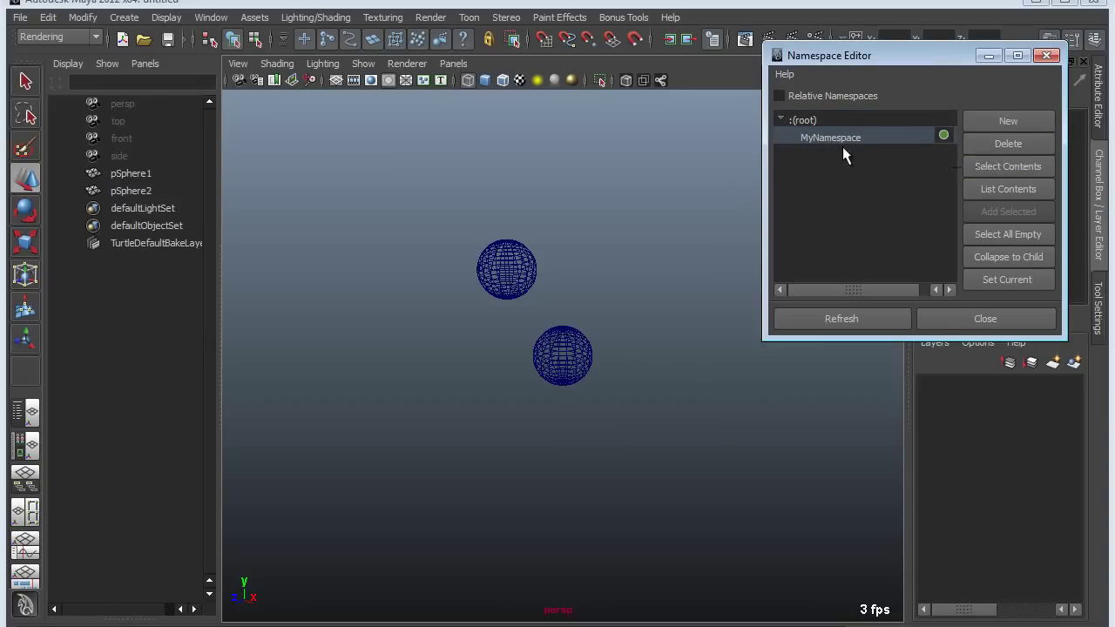
# Create another new namespace under the root and rename it SecondNamespace.
pyautogui.click(803, 121)
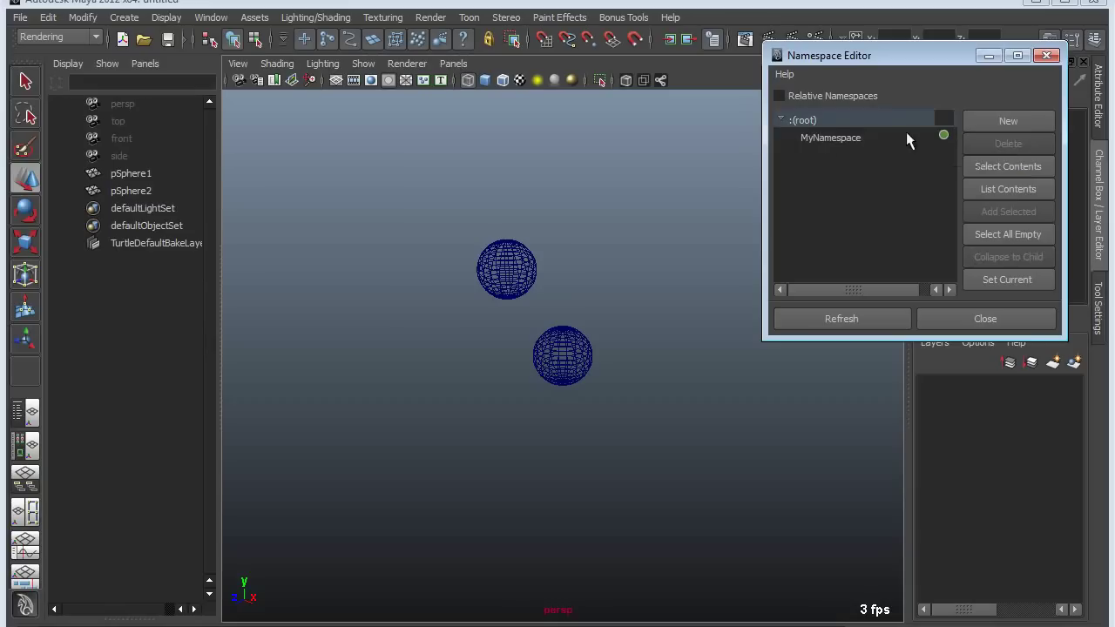
pyautogui.click(1017, 121)
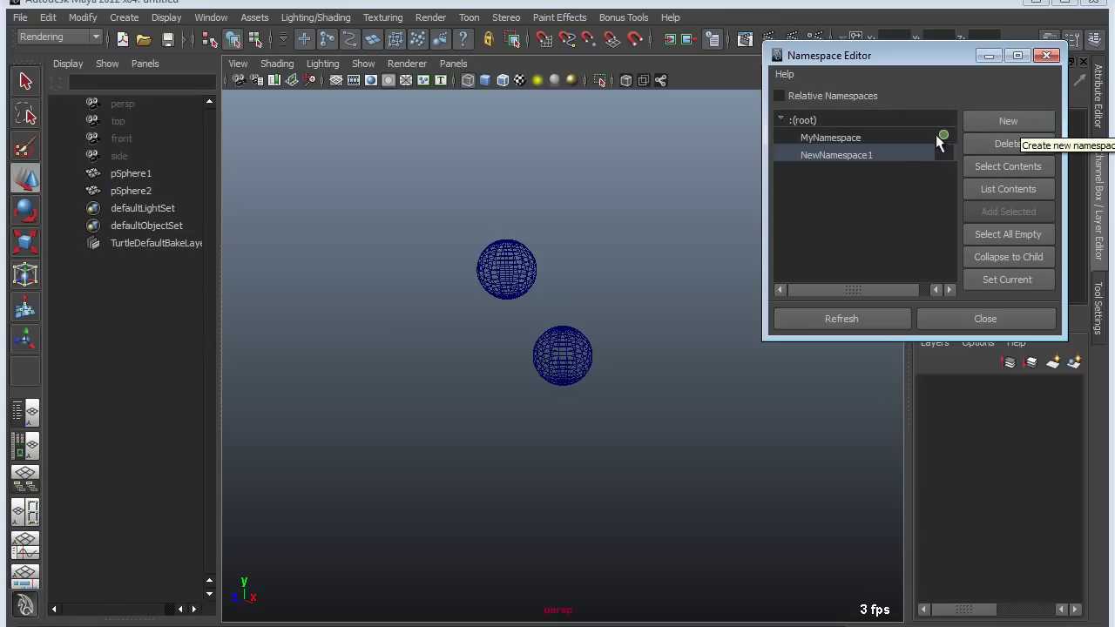
pyautogui.doubleClick(845, 154)
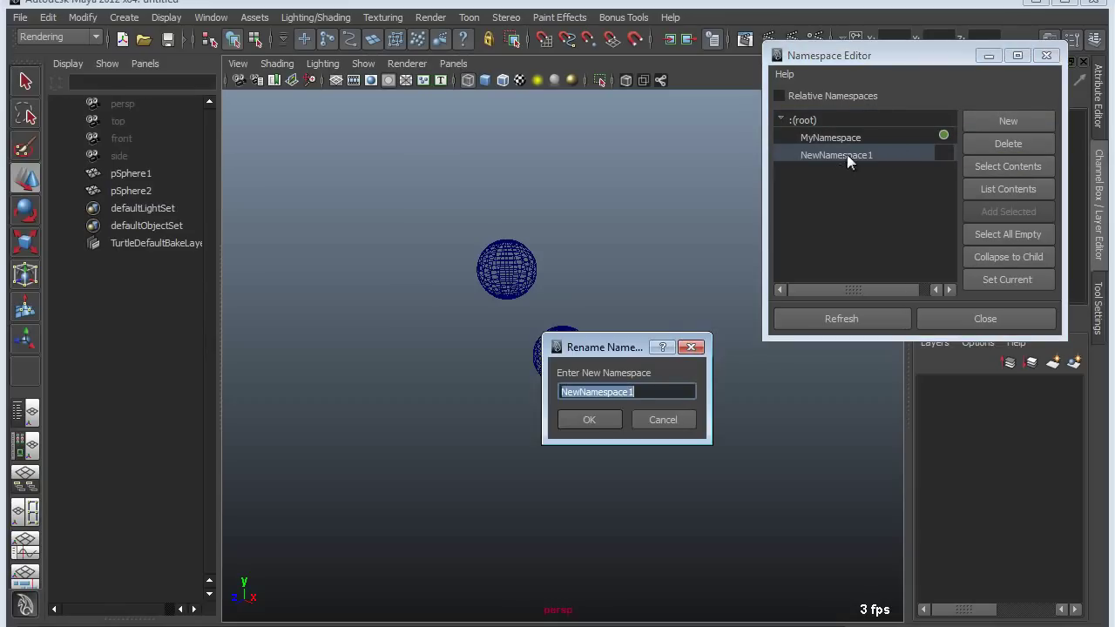
pyautogui.write('SecondNamespace')
pyautogui.press('Return')
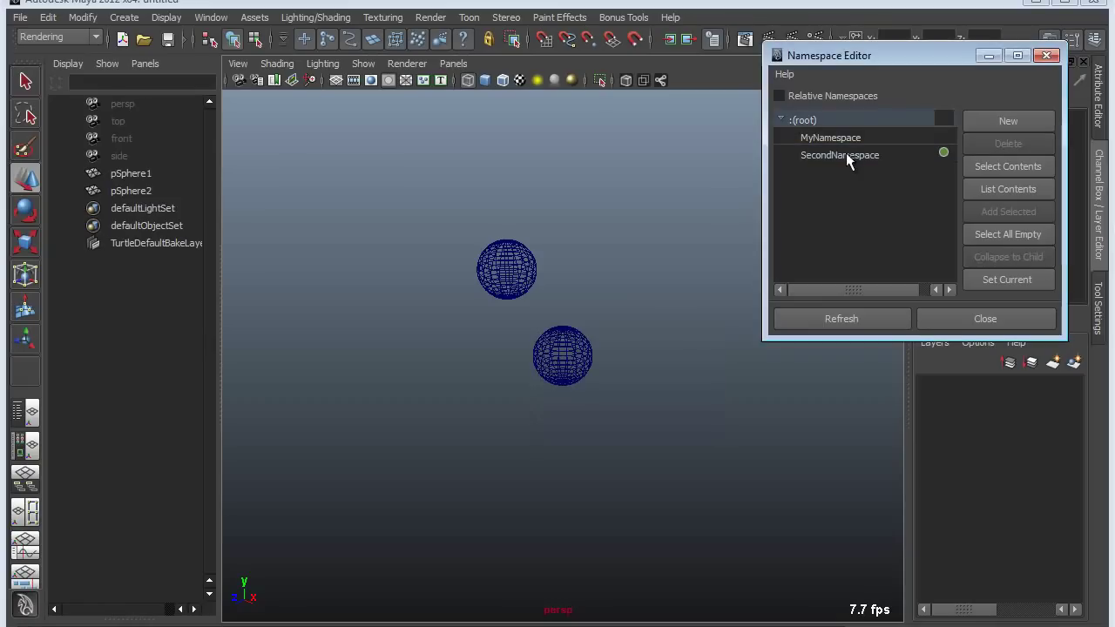
# Make MyNamespace the current namespace and switch the current namespace back to SecondNamespace.
pyautogui.click(843, 154)
pyautogui.click(844, 138)
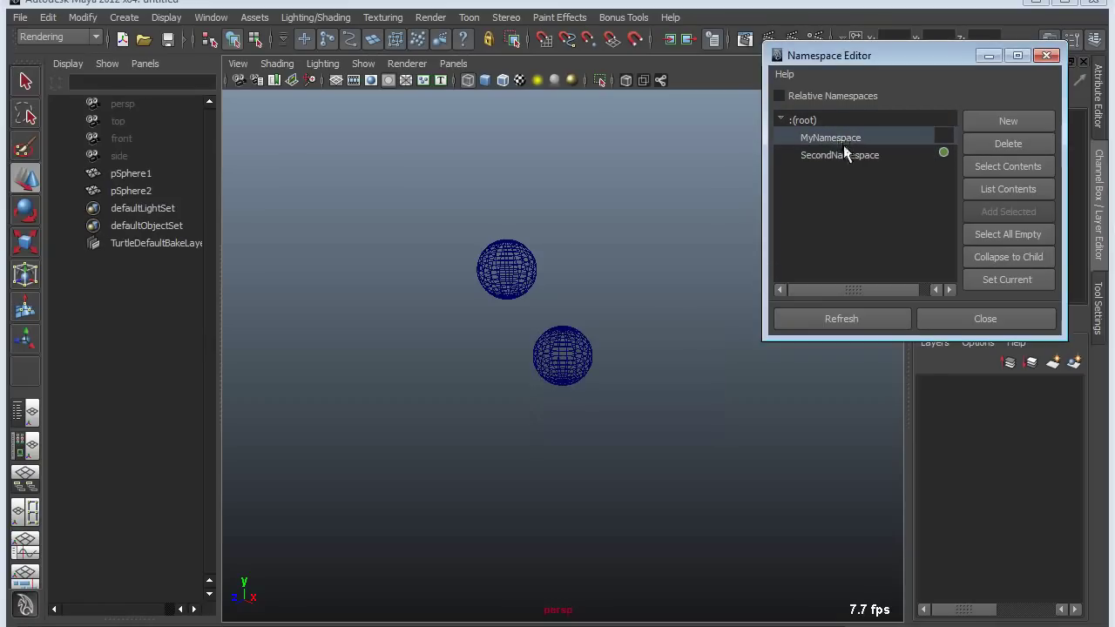
pyautogui.click(989, 279)
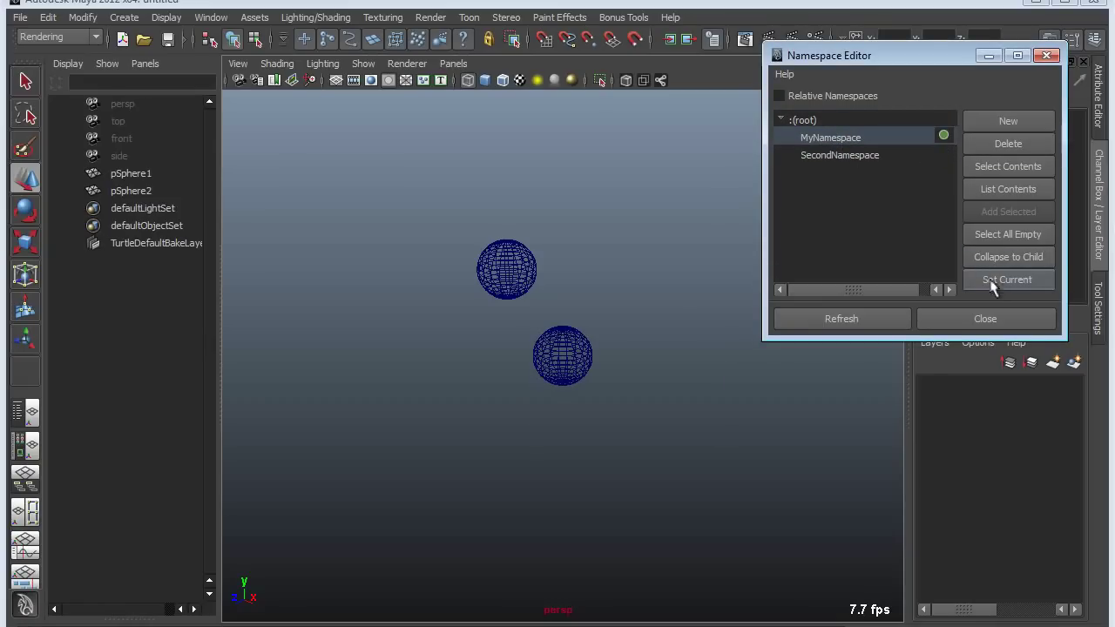
pyautogui.click(833, 156)
pyautogui.click(996, 274)
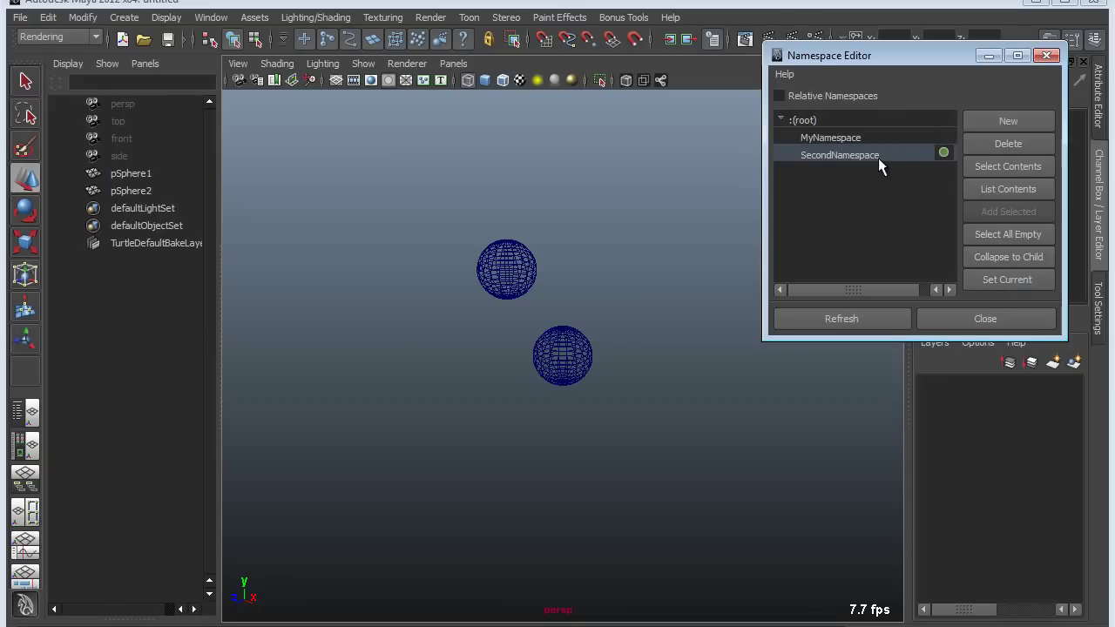
# Create a polygon sphere while SecondNamespace is current and move it up and to the right of the other two spheres.
pyautogui.click(586, 347)
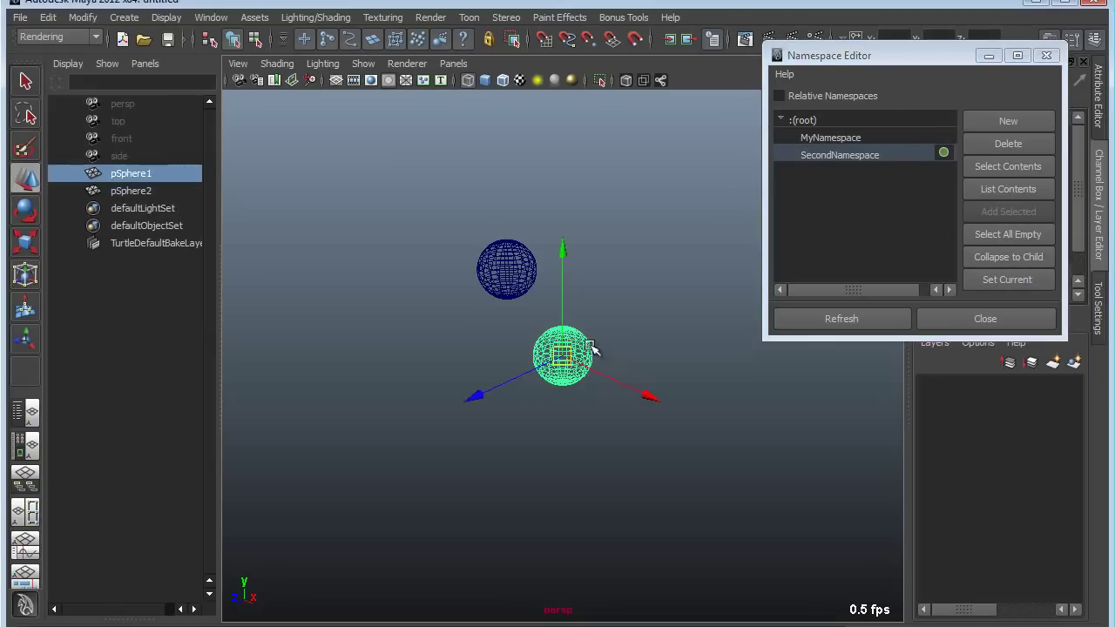
pyautogui.click(590, 287)
pyautogui.keyDown('shift'); pyautogui.moveTo(589, 285); pyautogui.dragTo(669, 289, button='right'); pyautogui.keyUp('shift')
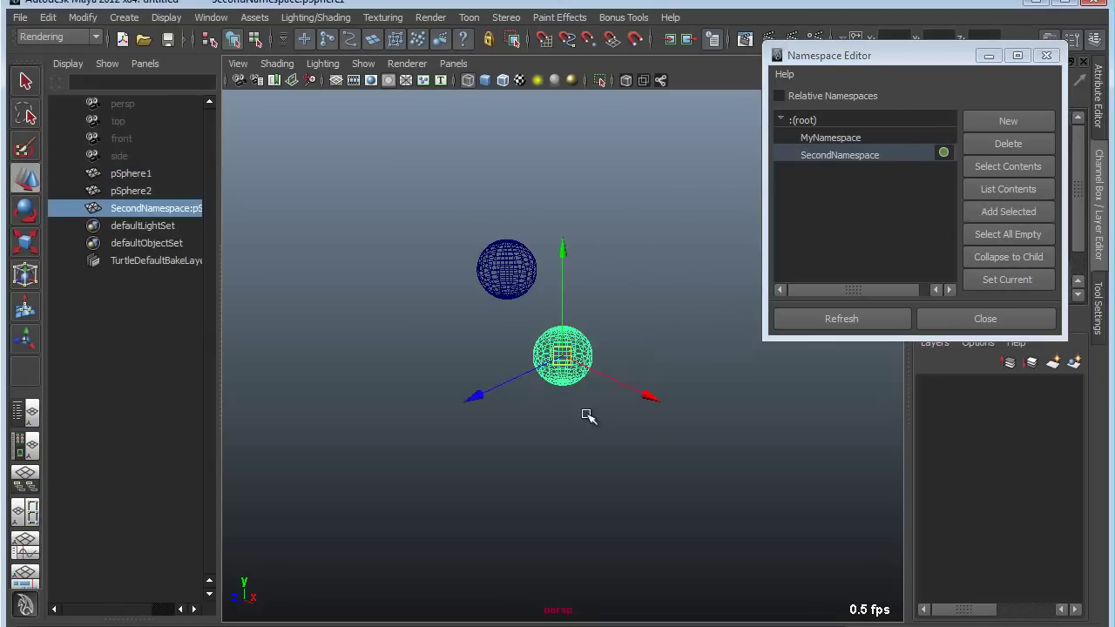
pyautogui.moveTo(562, 357); pyautogui.dragTo(657, 240)
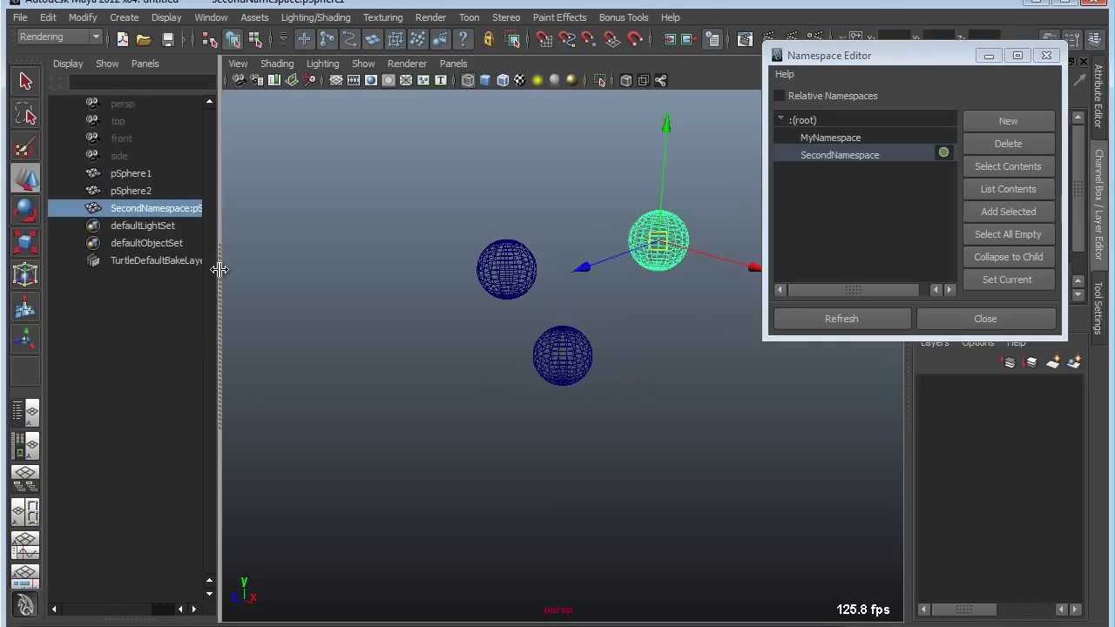
# Widen the Outliner to show full object names and select the sphere in SecondNamespace.
pyautogui.moveTo(219, 267); pyautogui.dragTo(281, 267)
pyautogui.click(185, 335)
pyautogui.click(165, 209)
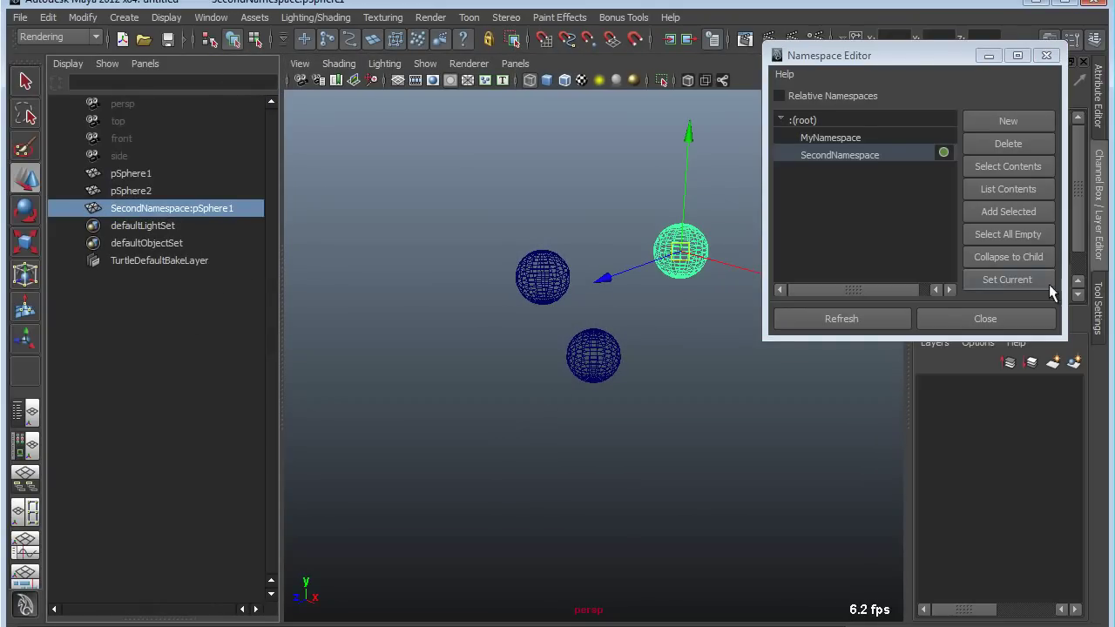
# Make MyNamespace the current namespace, create a polygon cube in it and move the cube to the left of the spheres.
pyautogui.doubleClick(832, 137)
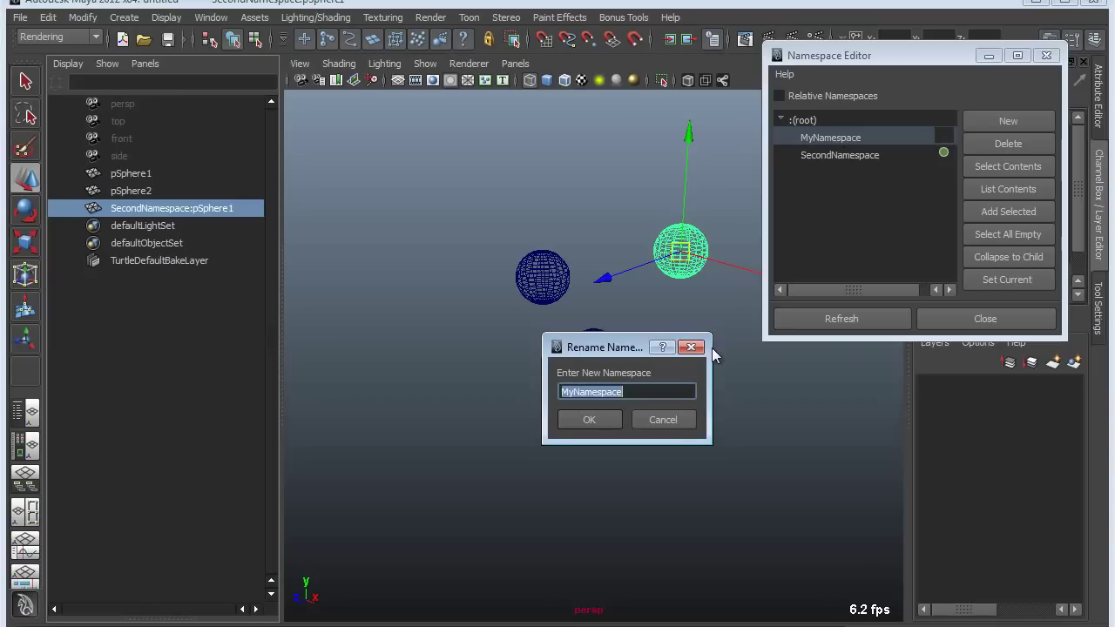
pyautogui.click(677, 420)
pyautogui.click(1007, 280)
pyautogui.click(642, 423)
pyautogui.keyDown('shift'); pyautogui.moveTo(650, 398); pyautogui.dragTo(653, 441, button='right'); pyautogui.keyUp('shift')
pyautogui.moveTo(607, 366); pyautogui.dragTo(467, 372)
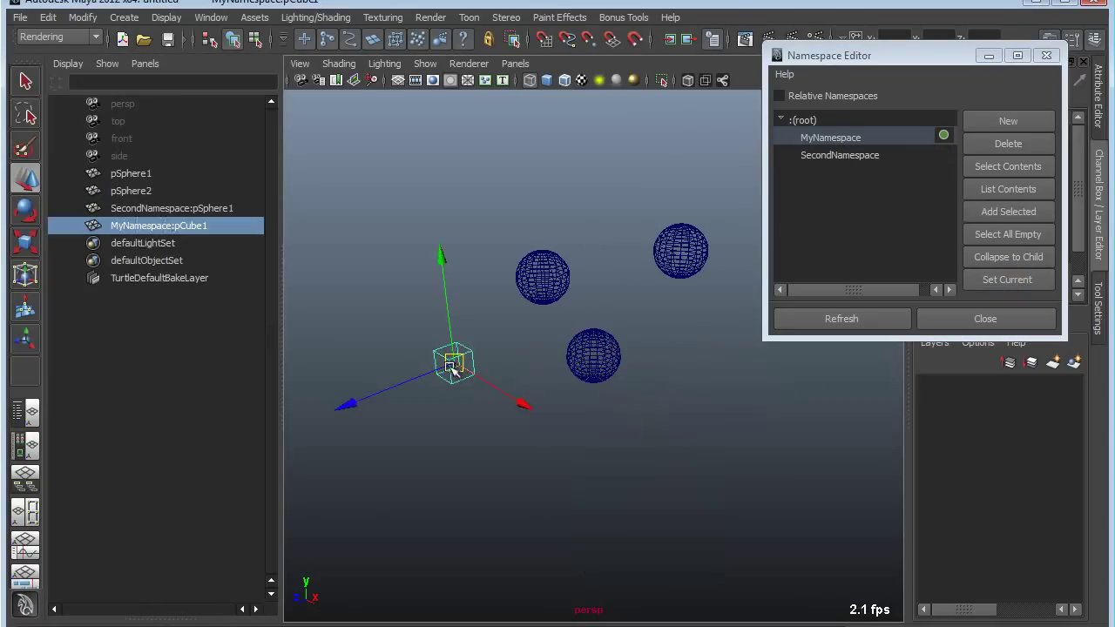
pyautogui.click(398, 319)
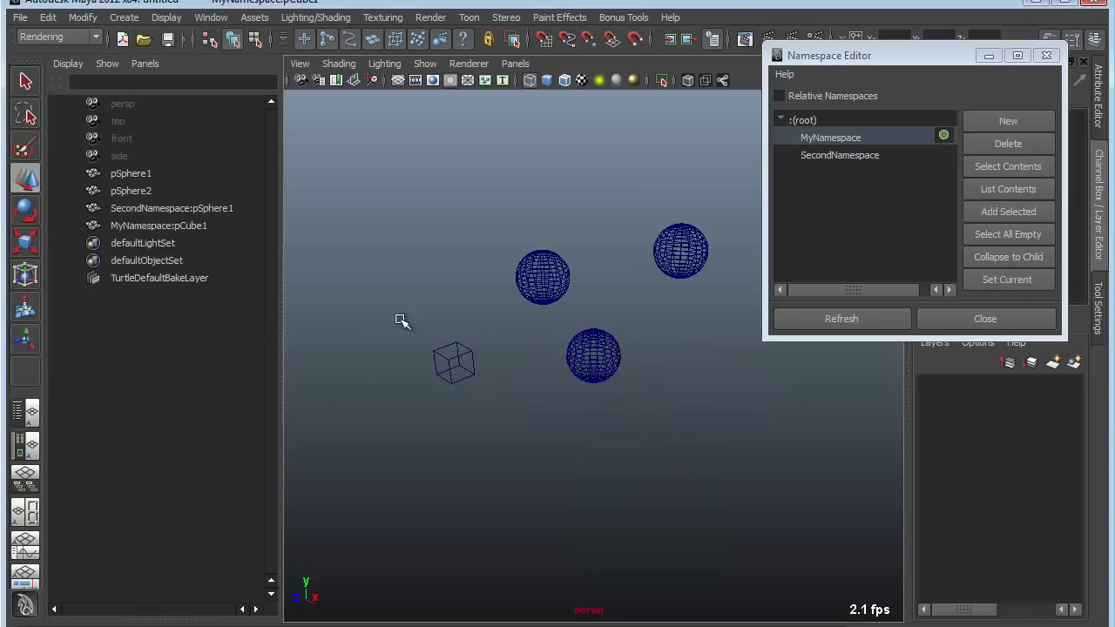
pyautogui.click(132, 226)
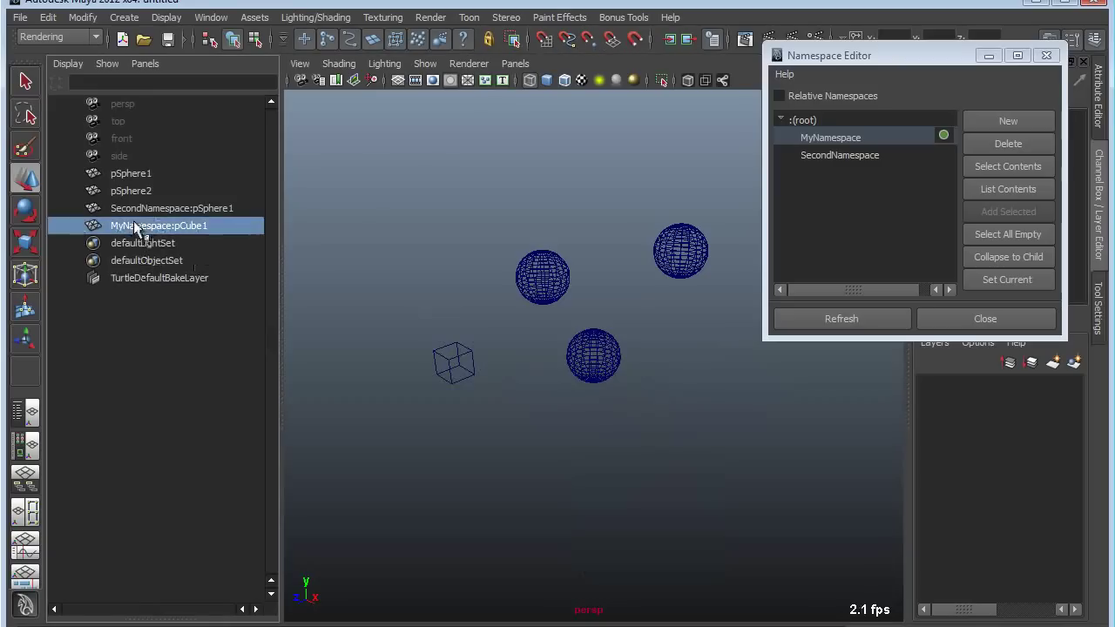
pyautogui.click(492, 503)
# Create a directional light in MyNamespace, move it above the cube and deselect it.
pyautogui.click(124, 17)
pyautogui.moveTo(133, 61)
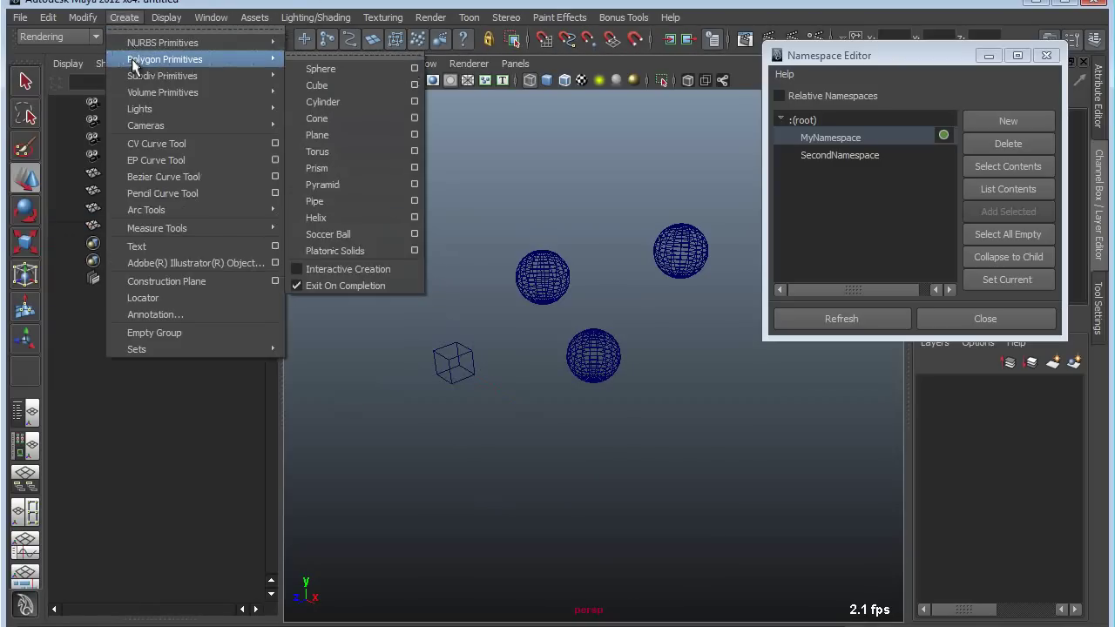
pyautogui.moveTo(142, 110)
pyautogui.click(337, 137)
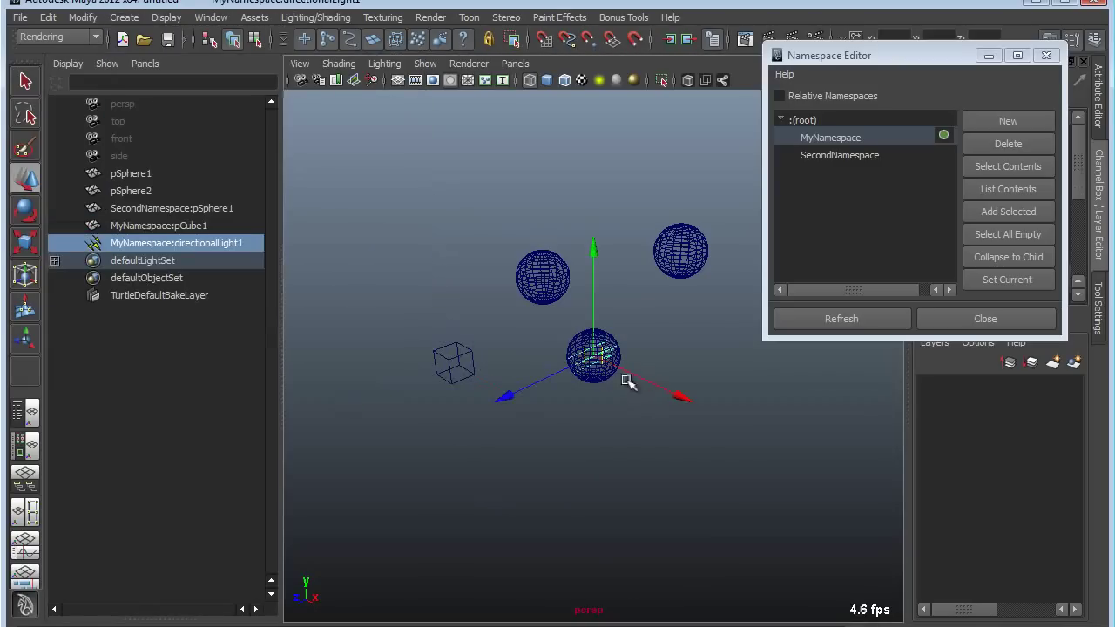
pyautogui.moveTo(596, 359); pyautogui.dragTo(482, 296)
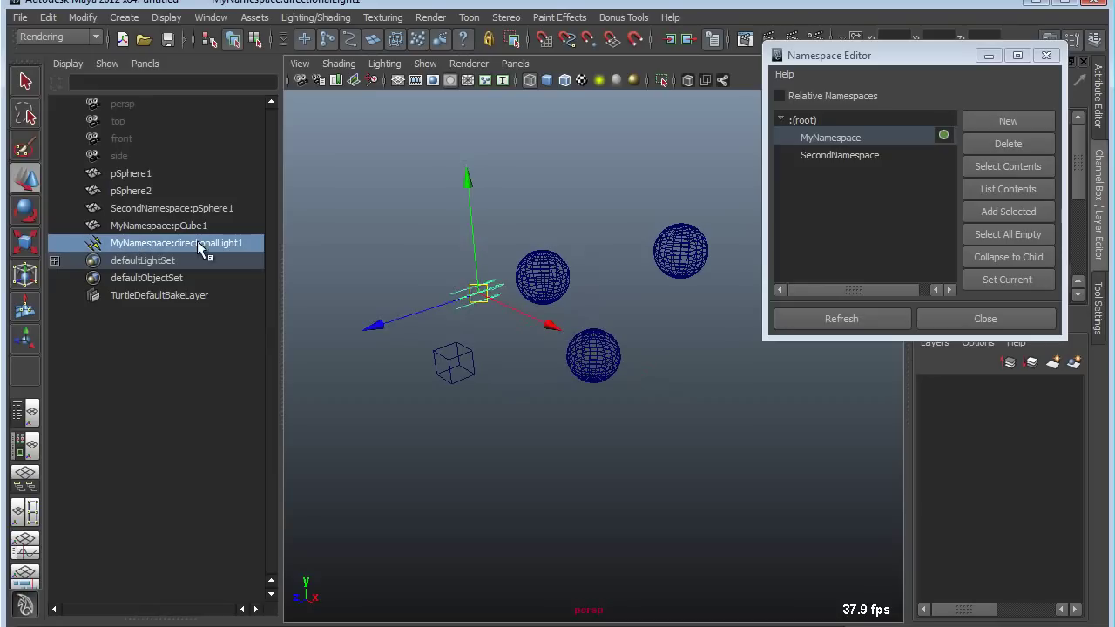
pyautogui.click(415, 467)
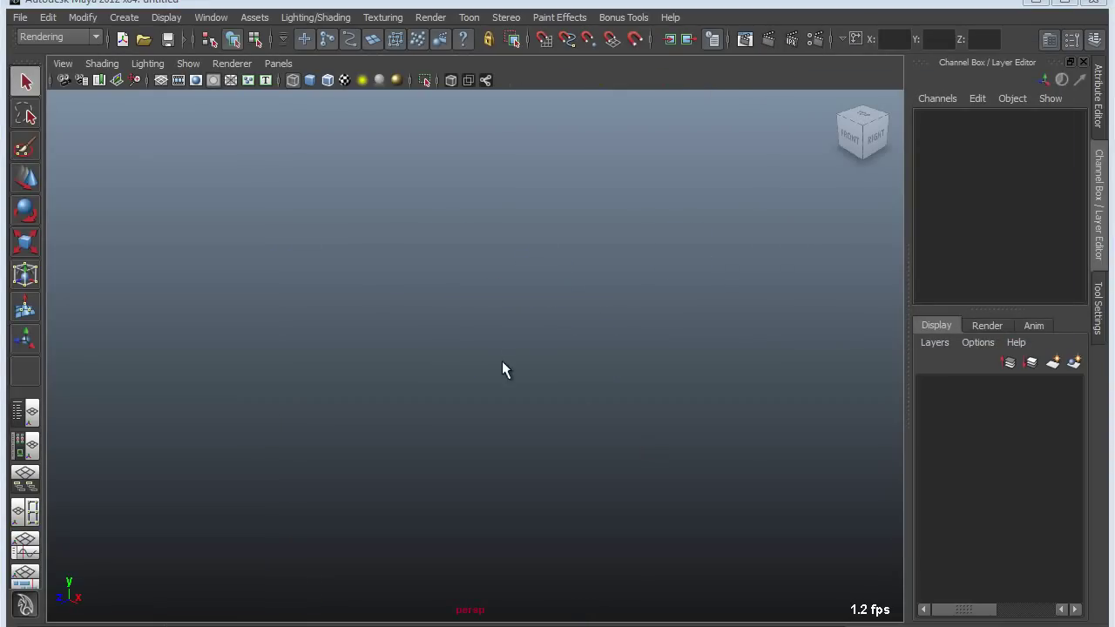
# Show the Outliner beside the perspective view and create a polygon sphere, framed and displayed shaded.
pyautogui.click(30, 419)
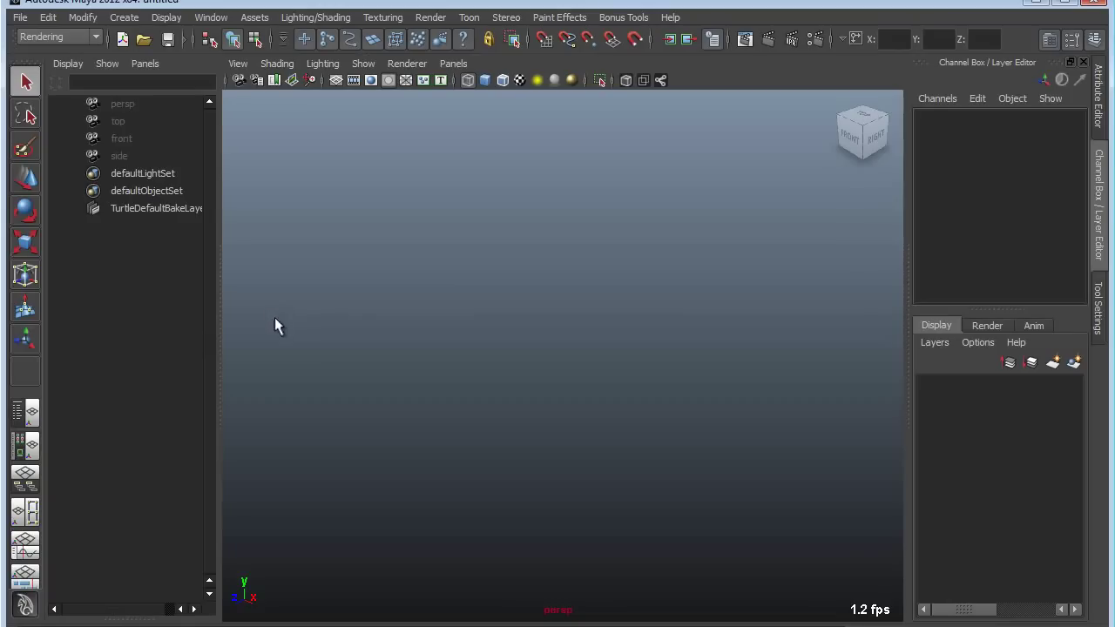
pyautogui.click(21, 19)
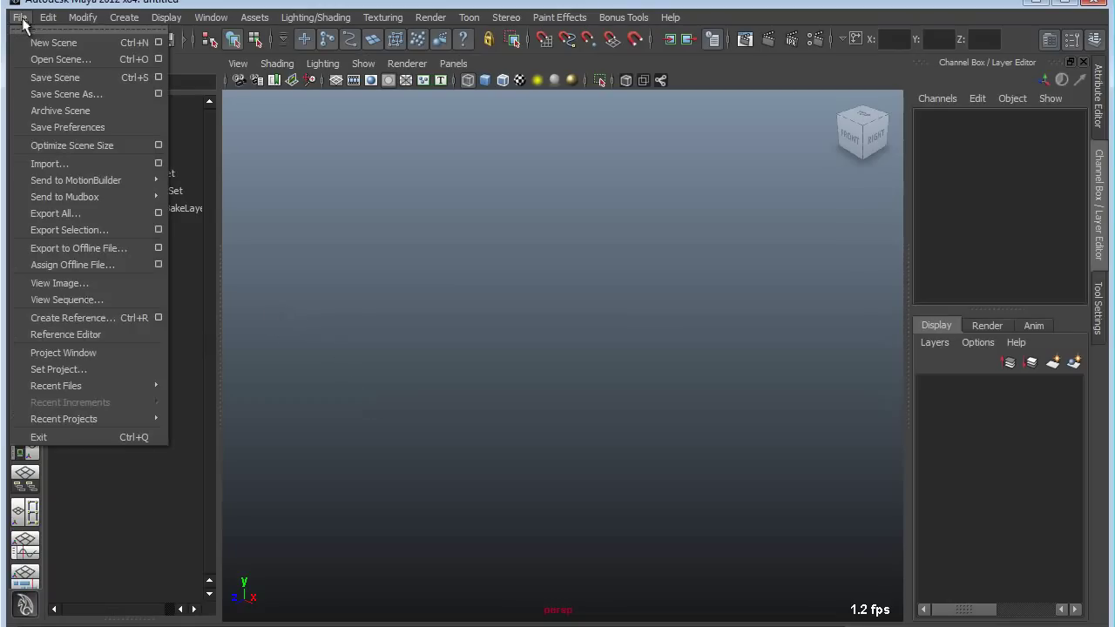
pyautogui.click(459, 316)
pyautogui.keyDown('shift'); pyautogui.moveTo(459, 316); pyautogui.dragTo(518, 320, button='right'); pyautogui.keyUp('shift')
pyautogui.press('f')
pyautogui.press('5')
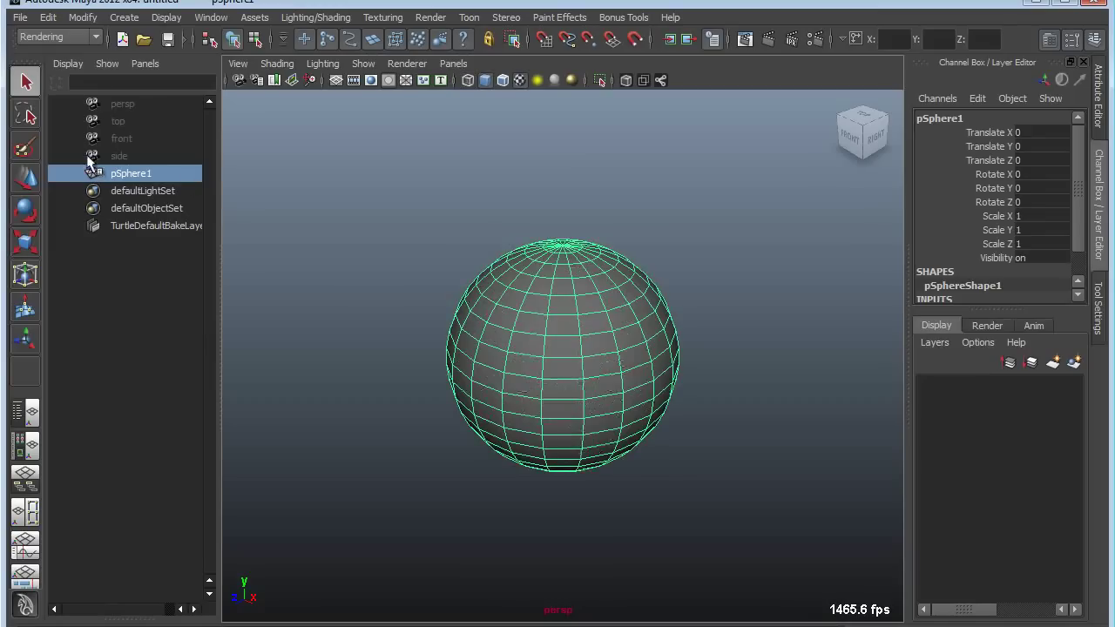
# Save the scene as MySphere.mb in the Temp folder, replacing the existing file.
pyautogui.click(19, 17)
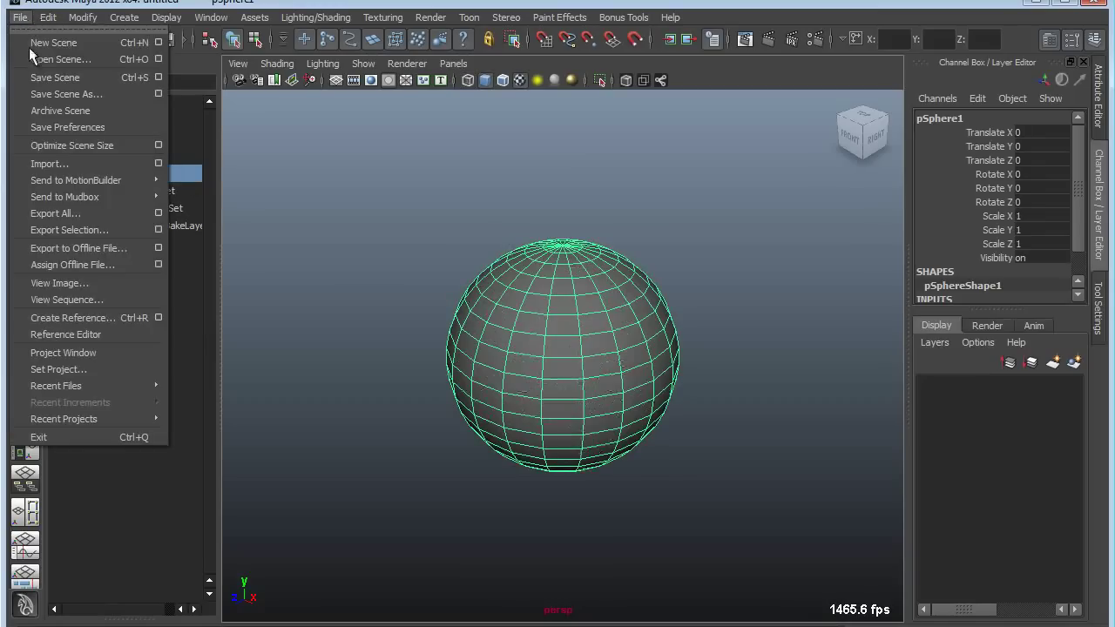
pyautogui.click(65, 94)
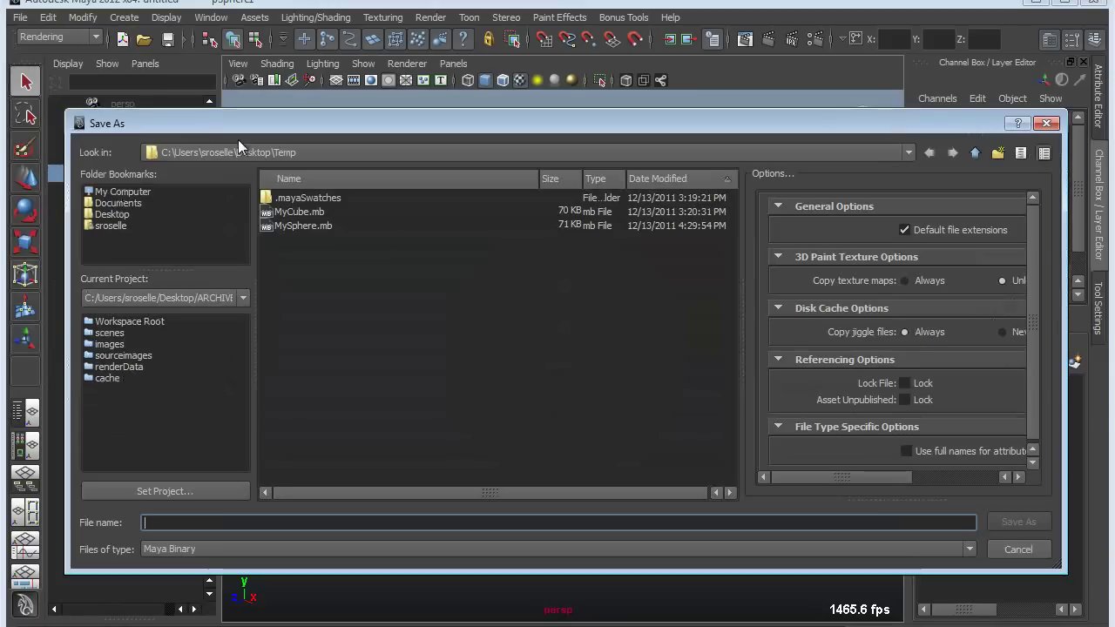
pyautogui.doubleClick(294, 225)
pyautogui.click(523, 366)
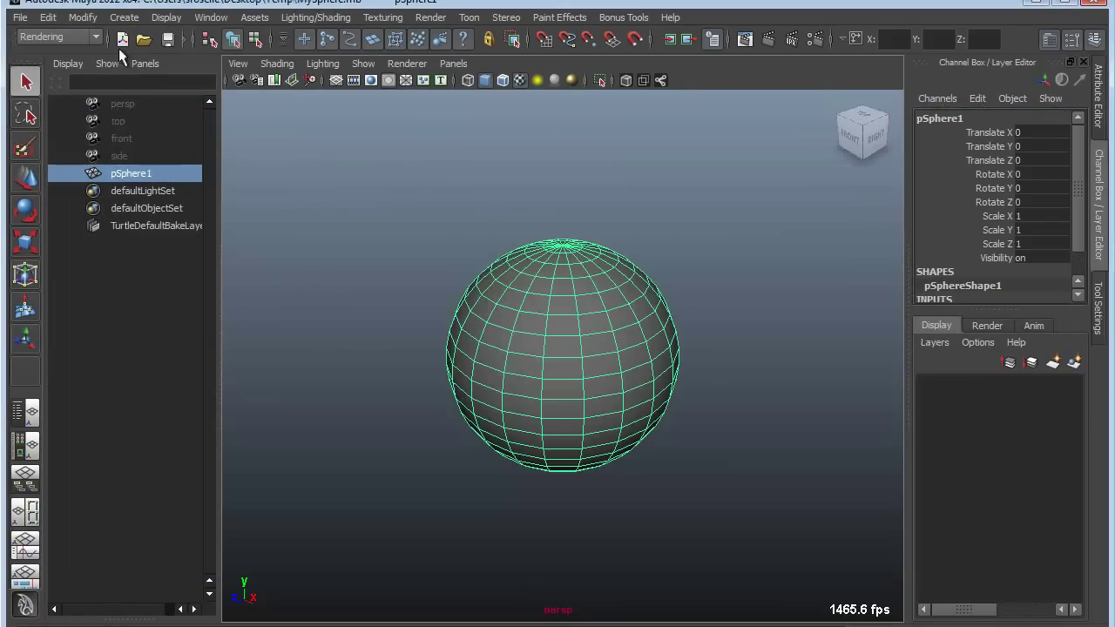
# Start a new scene, open the import options and turn off Use namespaces.
pyautogui.click(123, 39)
pyautogui.click(19, 18)
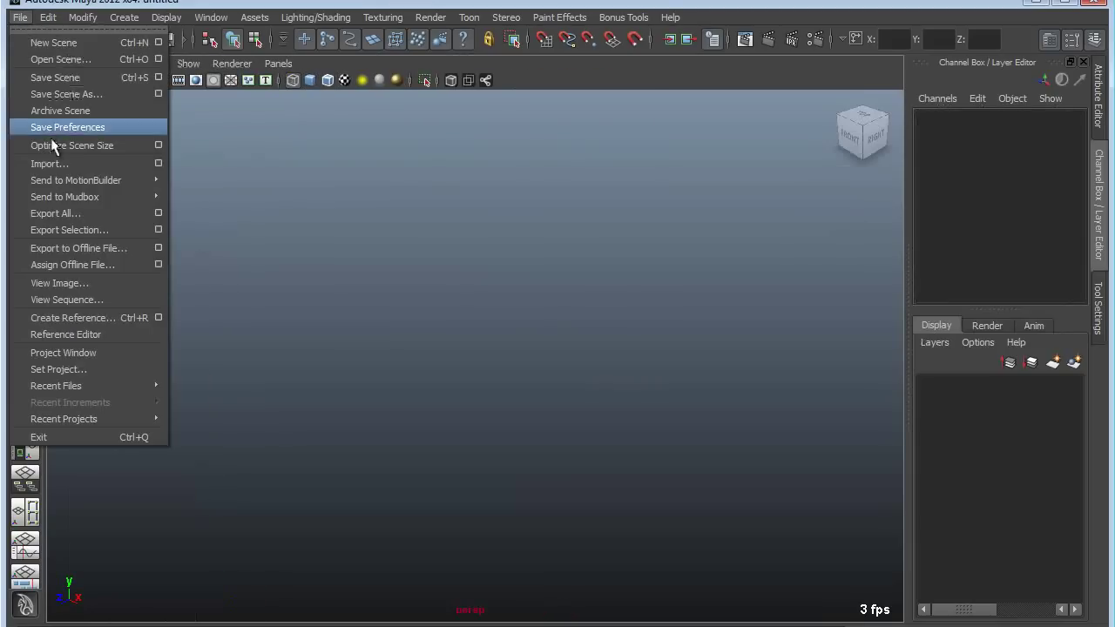
pyautogui.click(161, 165)
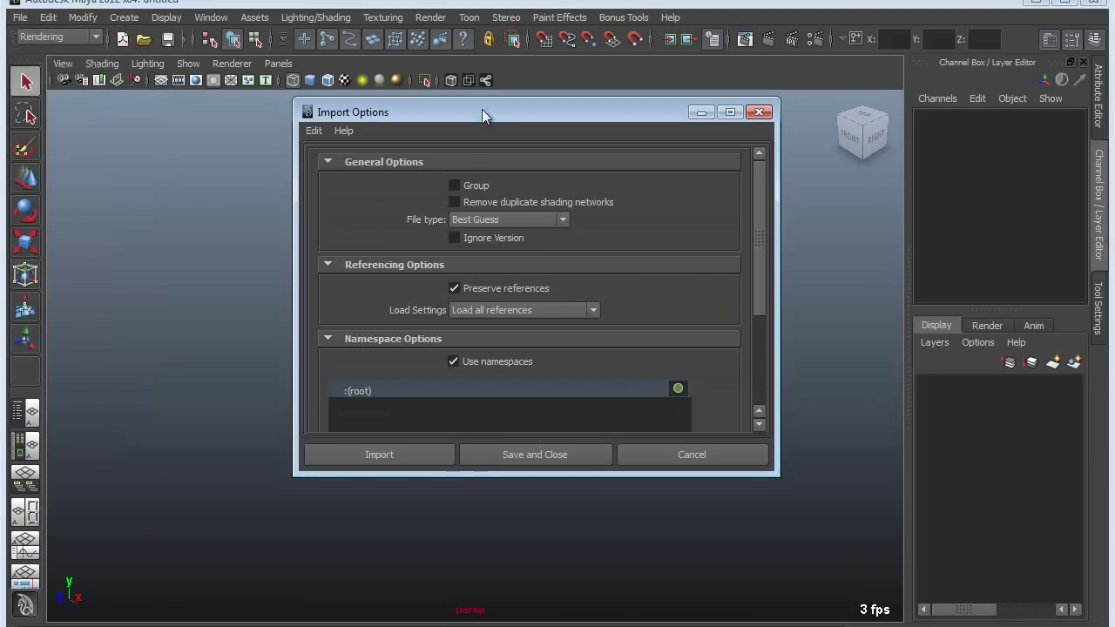
pyautogui.moveTo(484, 111); pyautogui.dragTo(486, 16)
pyautogui.moveTo(502, 375); pyautogui.dragTo(480, 601)
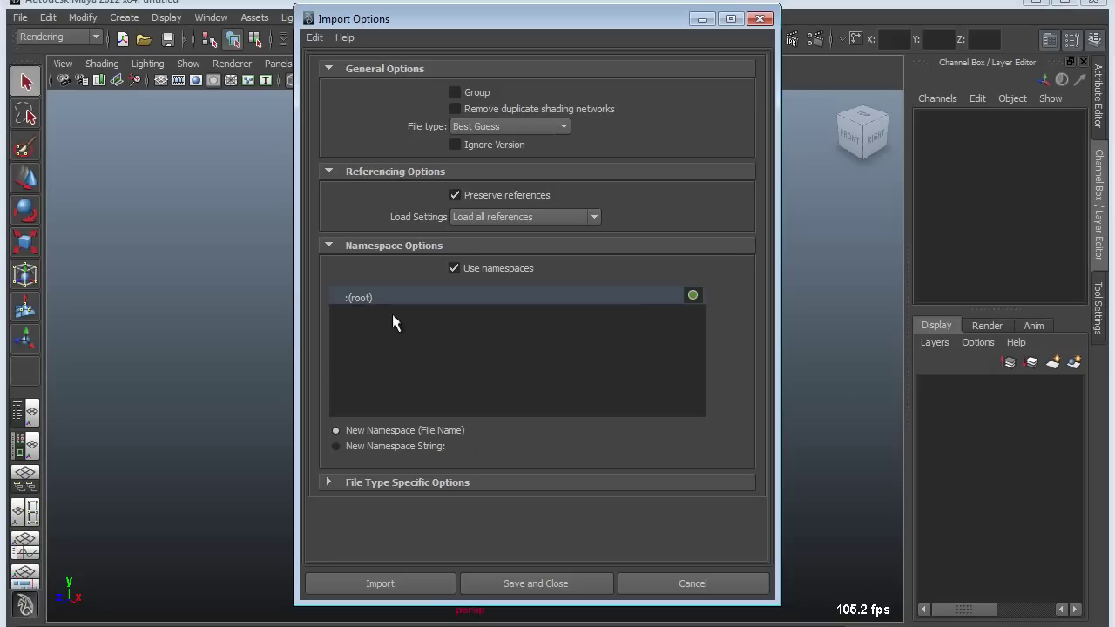
pyautogui.click(454, 270)
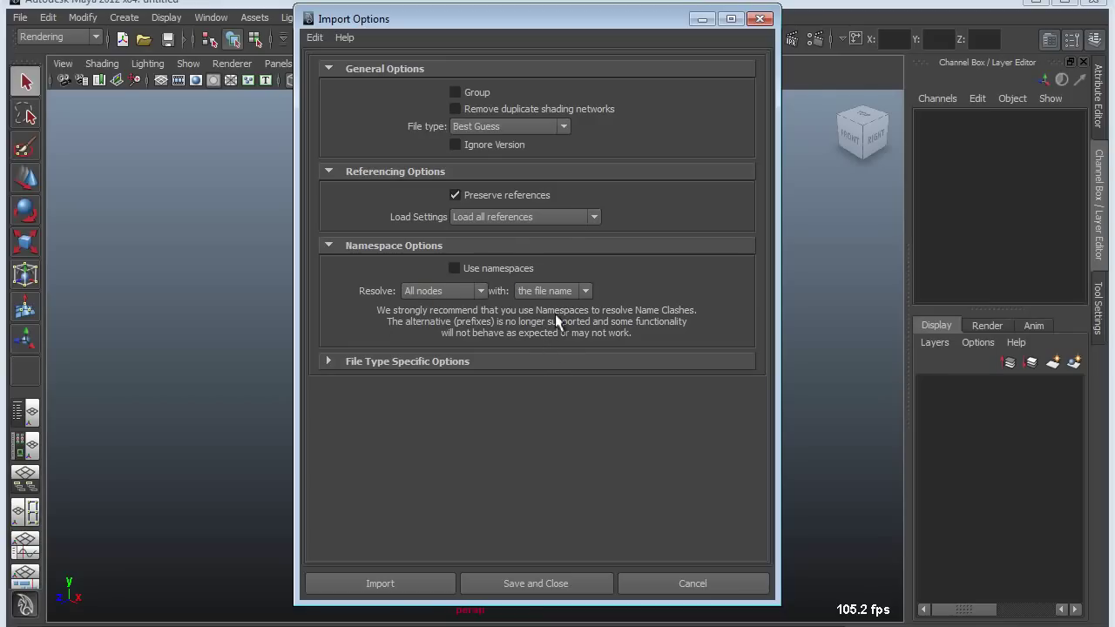
# Import MySphere.mb without namespaces and show the Outliner beside the perspective view.
pyautogui.click(369, 584)
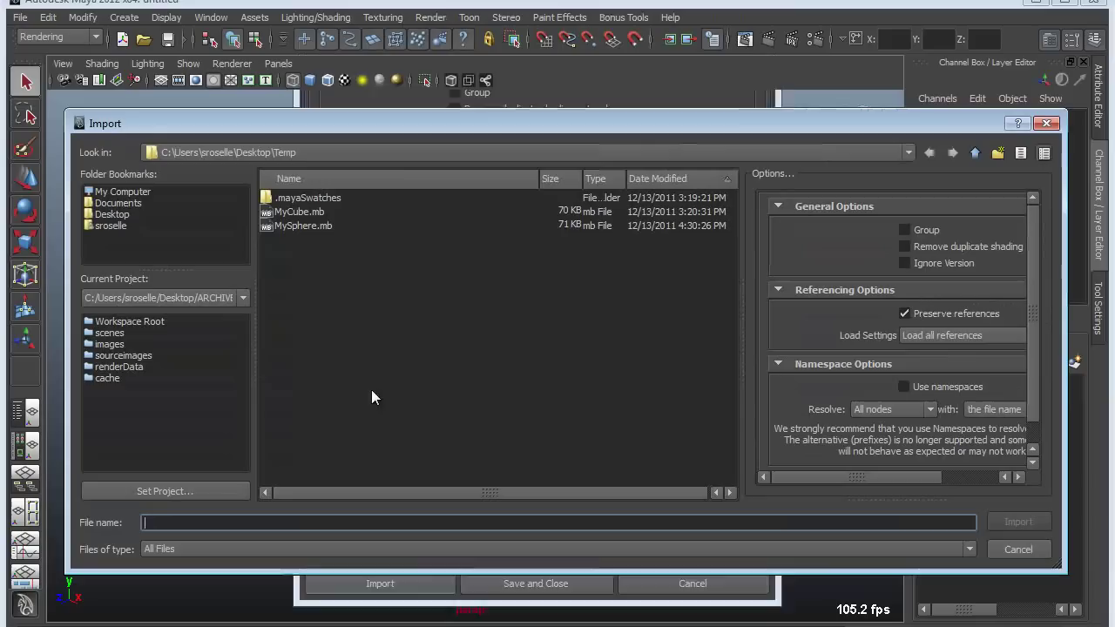
pyautogui.doubleClick(304, 227)
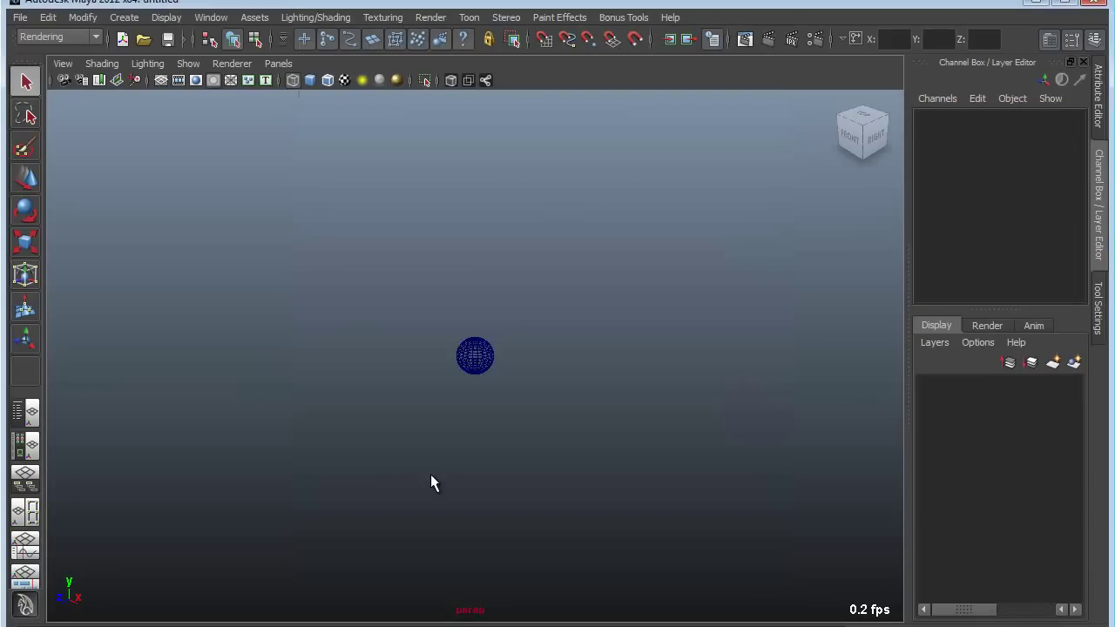
pyautogui.click(25, 413)
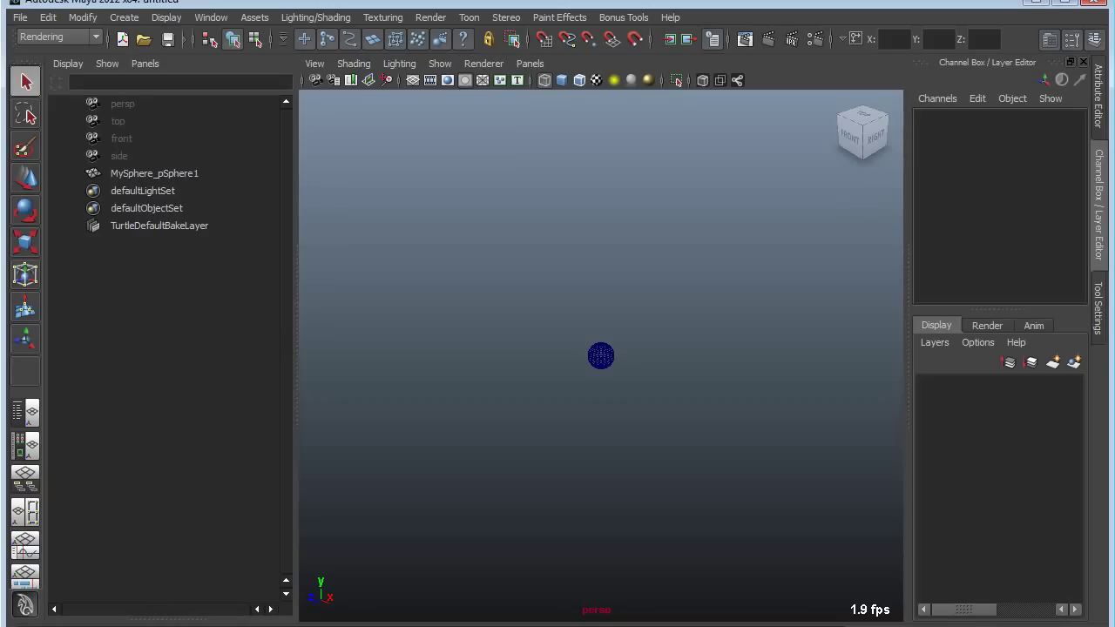
# Import MySphere.mb into the scene a second time with the same import options.
pyautogui.click(19, 17)
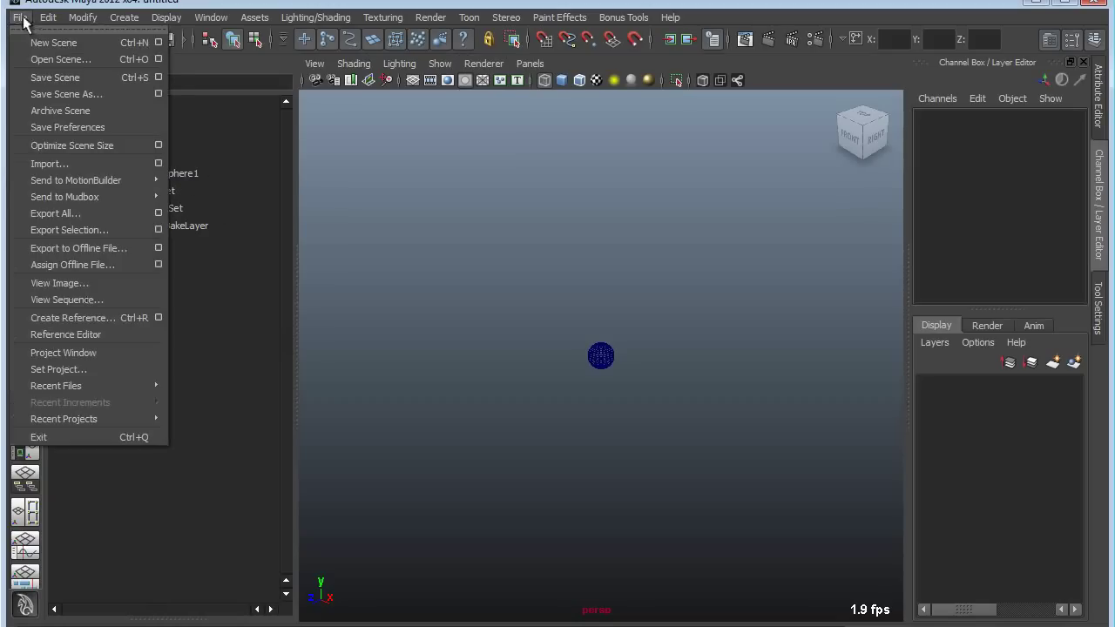
pyautogui.click(49, 164)
pyautogui.doubleClick(309, 227)
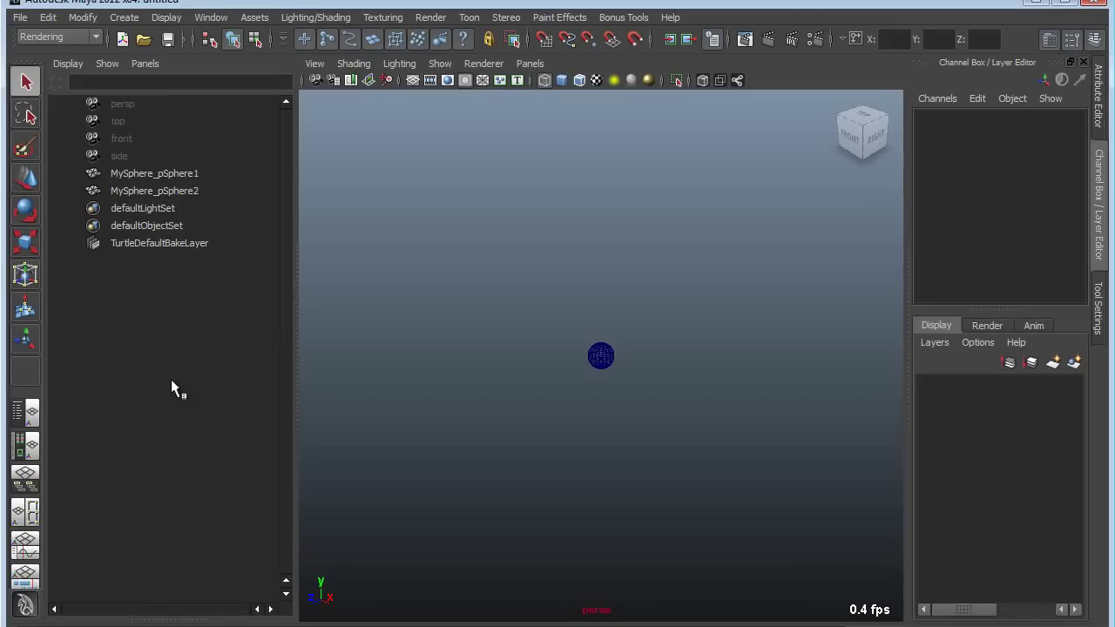
# Import MyCube.mb into the scene without namespaces.
pyautogui.click(19, 17)
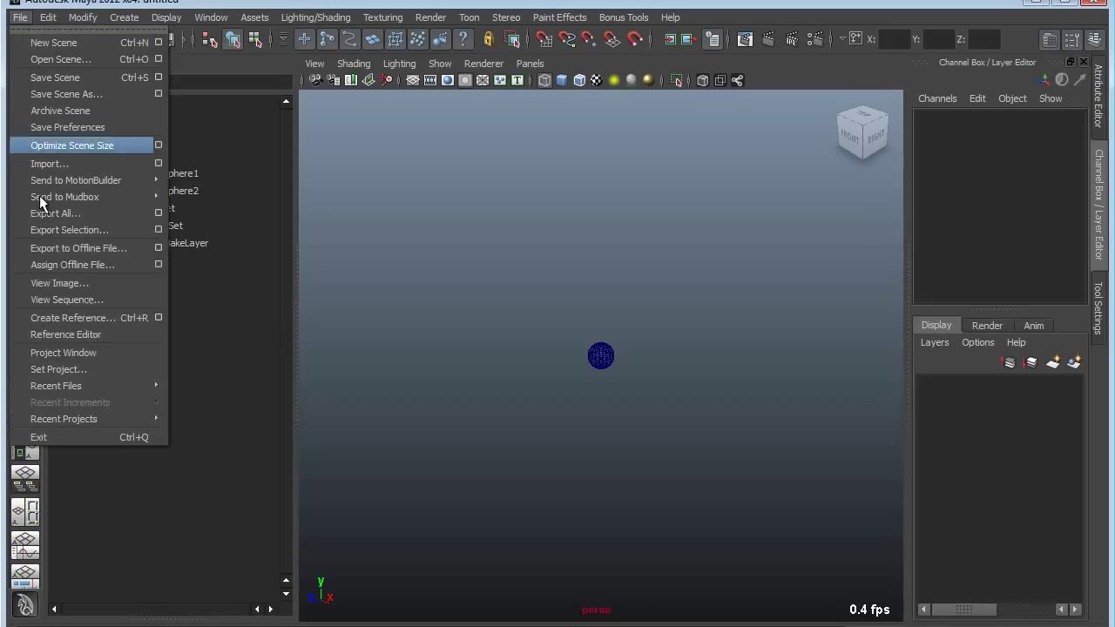
pyautogui.click(49, 165)
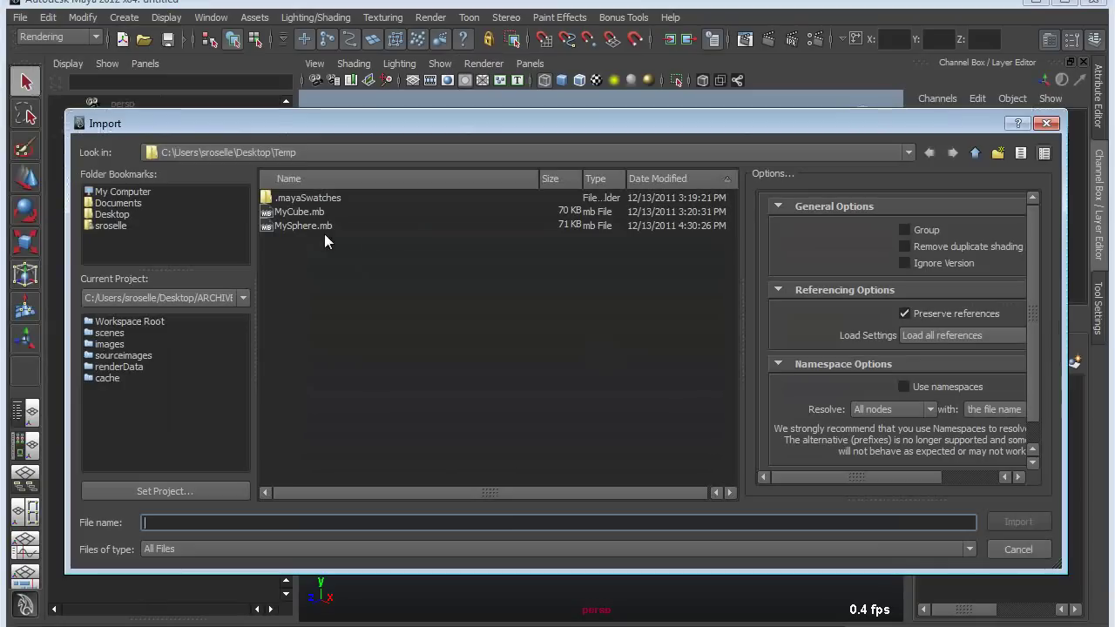
pyautogui.doubleClick(294, 214)
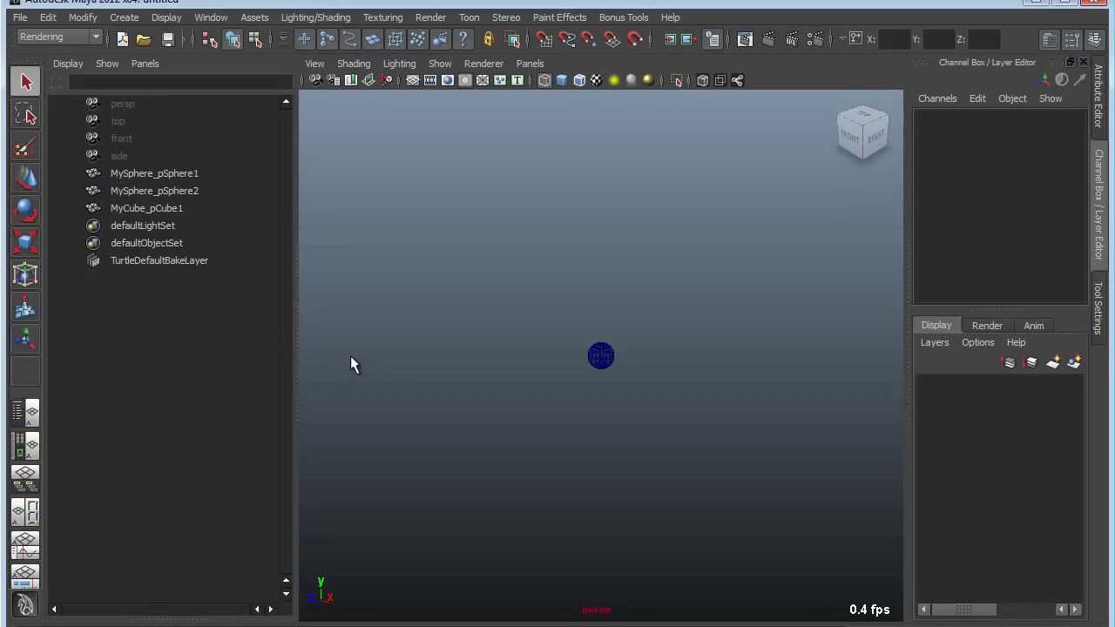
# Move the first sphere to about (-1.87, 0.93, 1.29) and the second to about (1.38, 1.21, -2.52), away from the cube, and clear the selection.
pyautogui.scroll(5, 567, 383)
pyautogui.moveTo(715, 430); pyautogui.dragTo(680, 406)
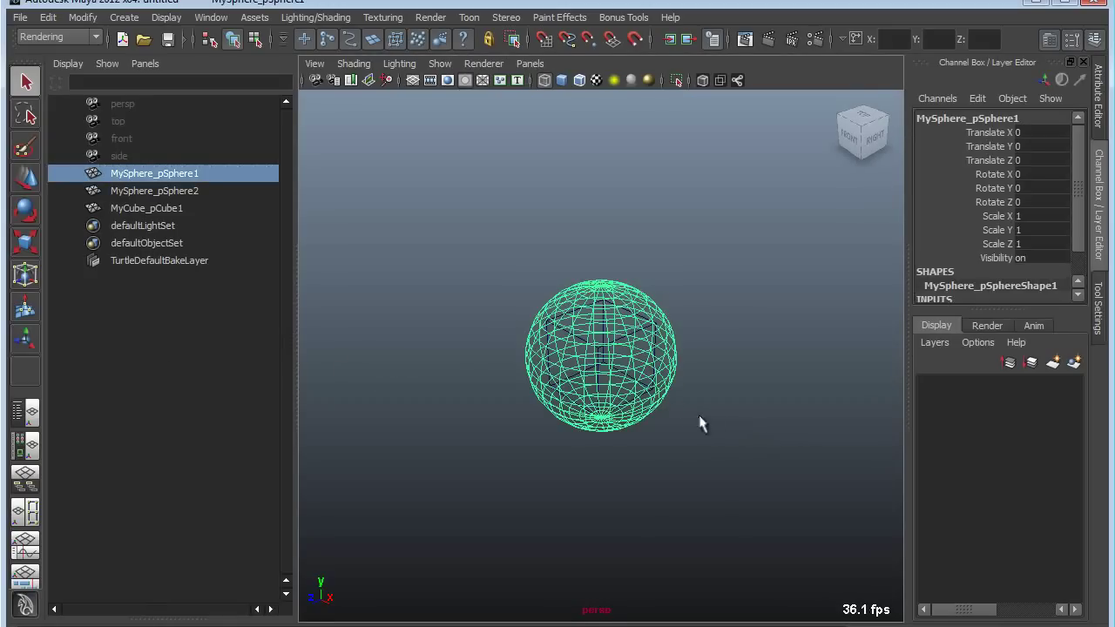
pyautogui.press('w')
pyautogui.moveTo(595, 351); pyautogui.dragTo(399, 284)
pyautogui.scroll(-3, 727, 405)
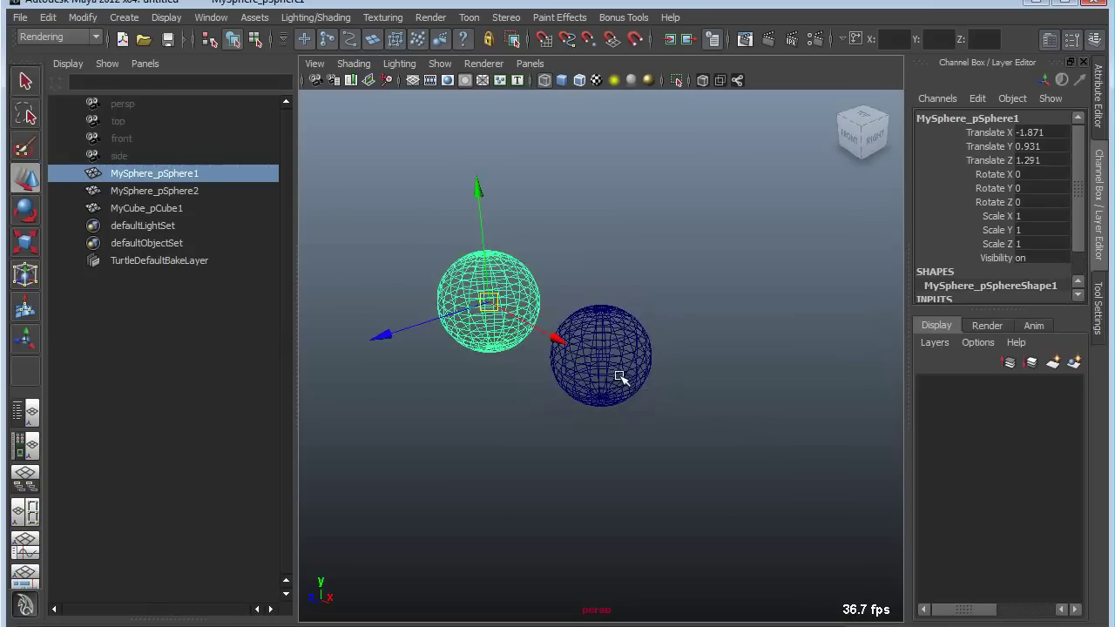
pyautogui.click(628, 383)
pyautogui.moveTo(610, 344); pyautogui.dragTo(750, 272)
pyautogui.scroll(4, 589, 406)
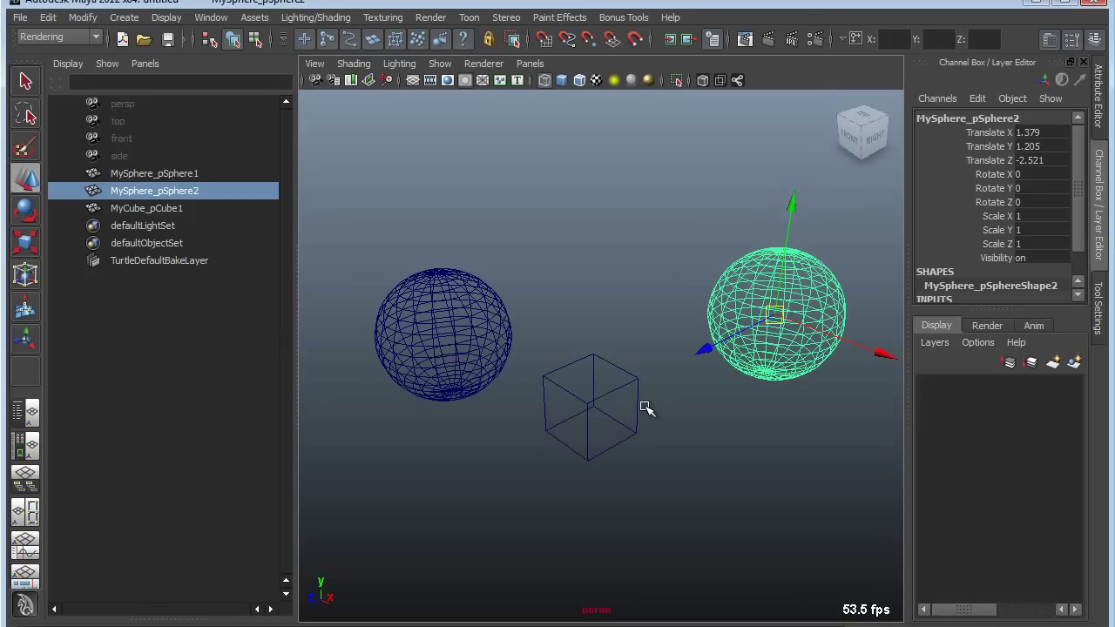
pyautogui.click(606, 248)
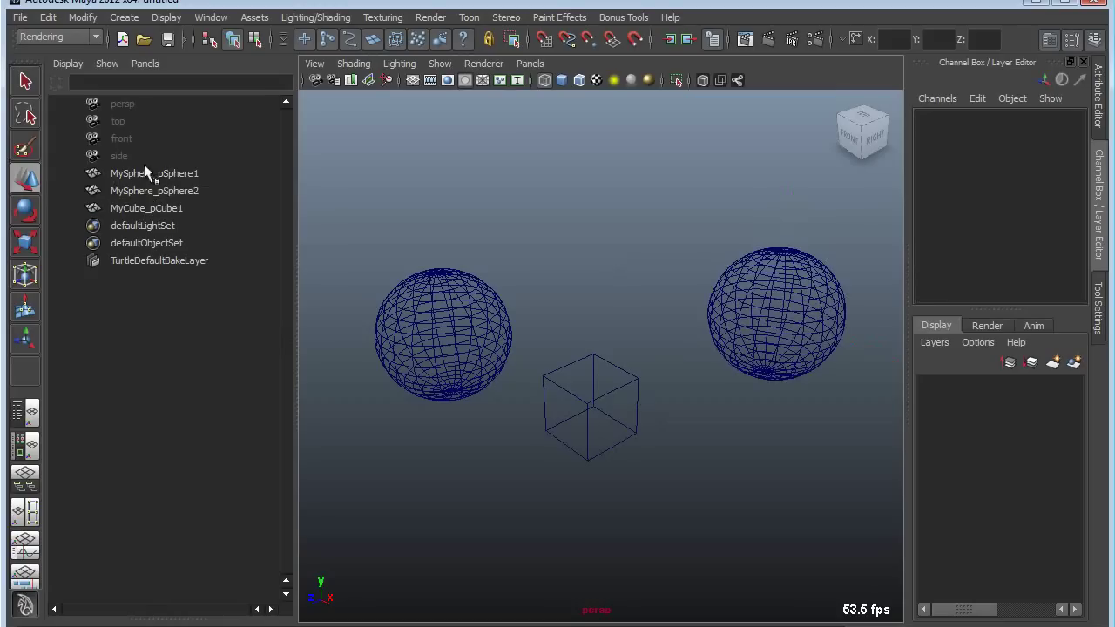
# Save the scene as MyObjects in the Temp folder in Maya Binary format.
pyautogui.click(19, 18)
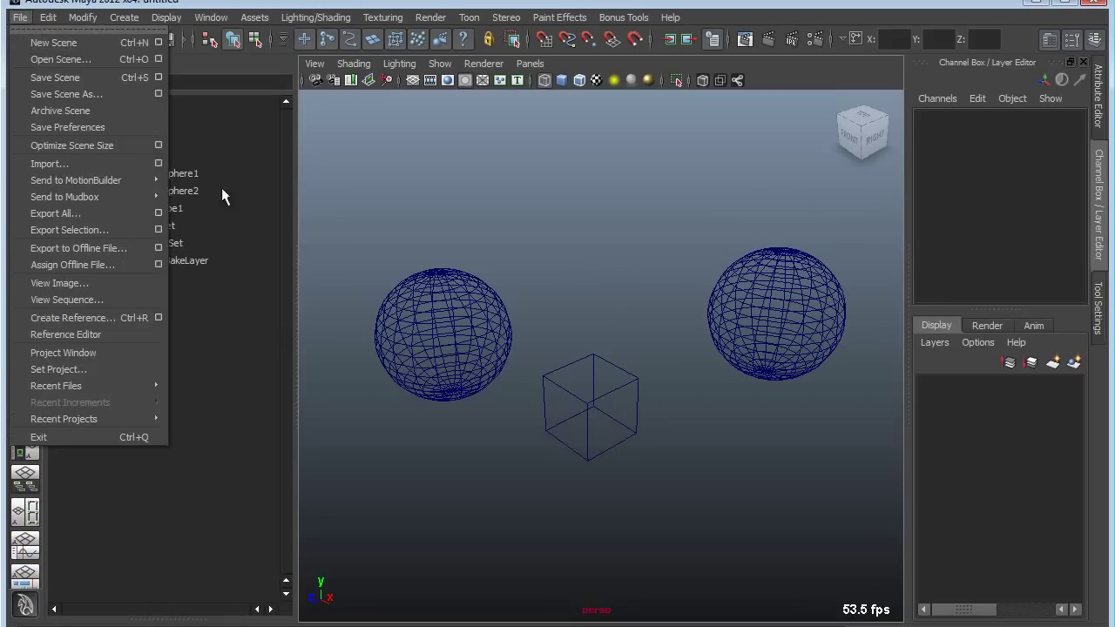
pyautogui.click(51, 94)
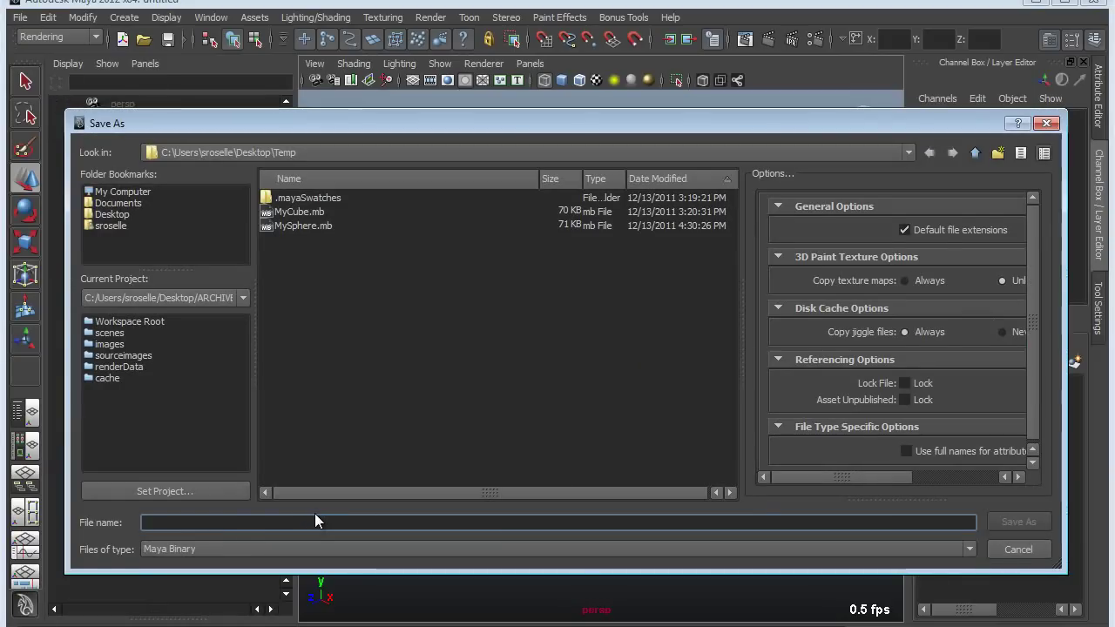
pyautogui.write('MyObjects')
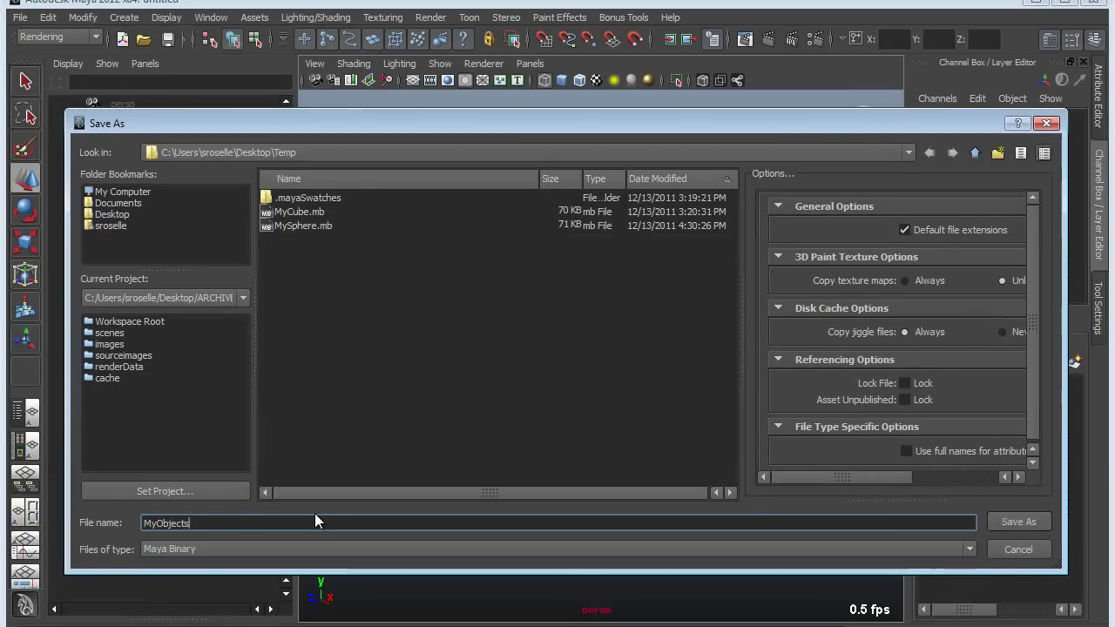
pyautogui.press('Return')
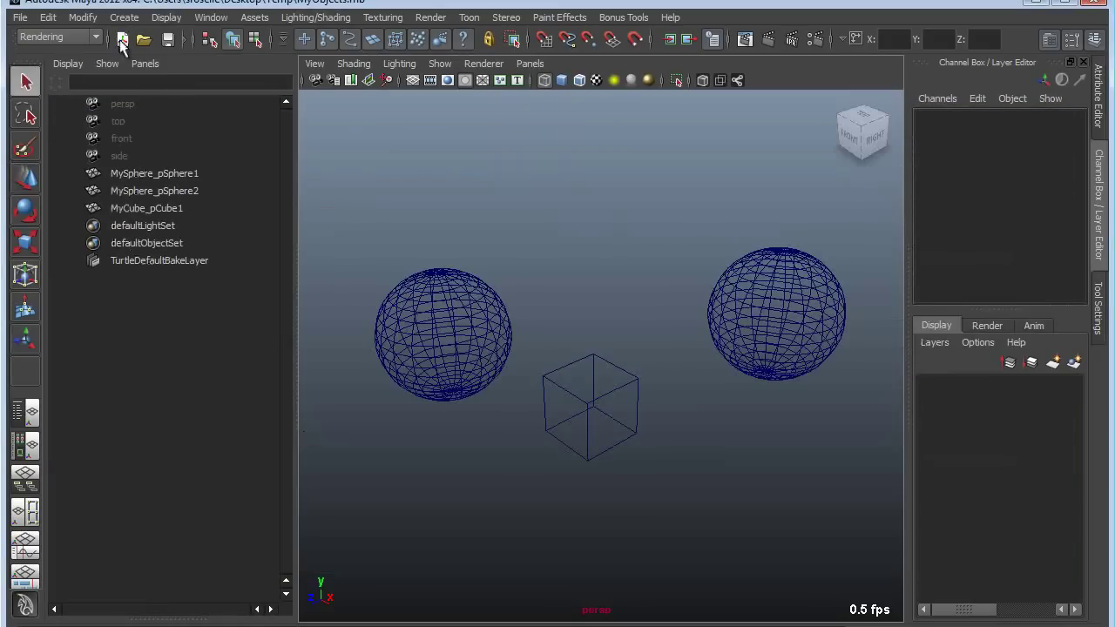
# Import MyObjects.mb without namespaces into a new scene and show the Outliner wide enough to read the full object names.
pyautogui.click(123, 39)
pyautogui.click(19, 17)
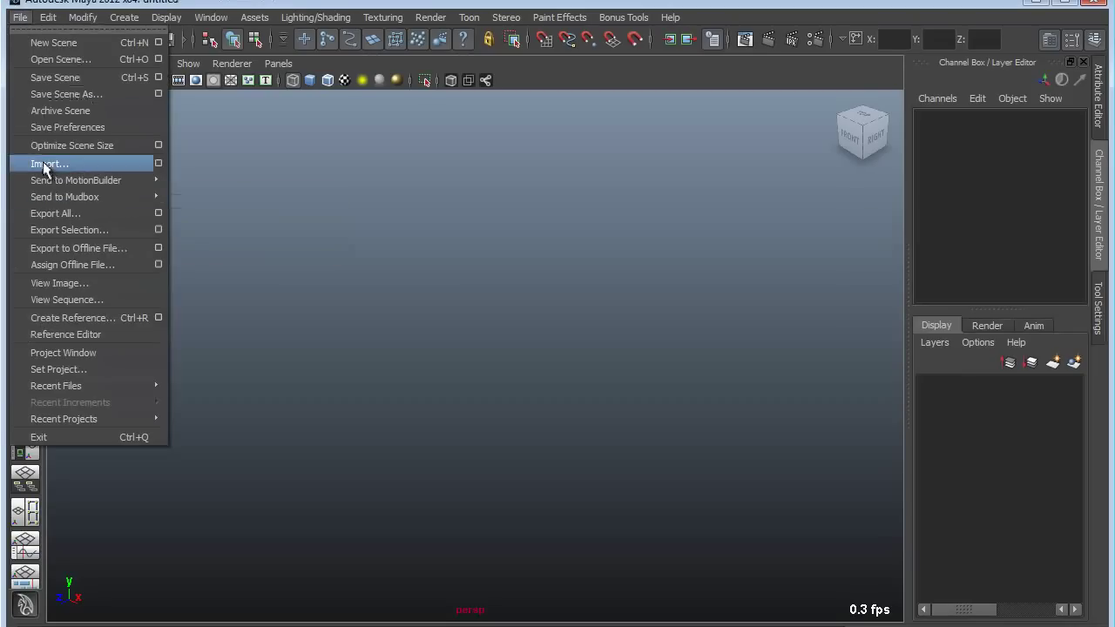
pyautogui.click(49, 163)
pyautogui.click(307, 239)
pyautogui.doubleClick(307, 238)
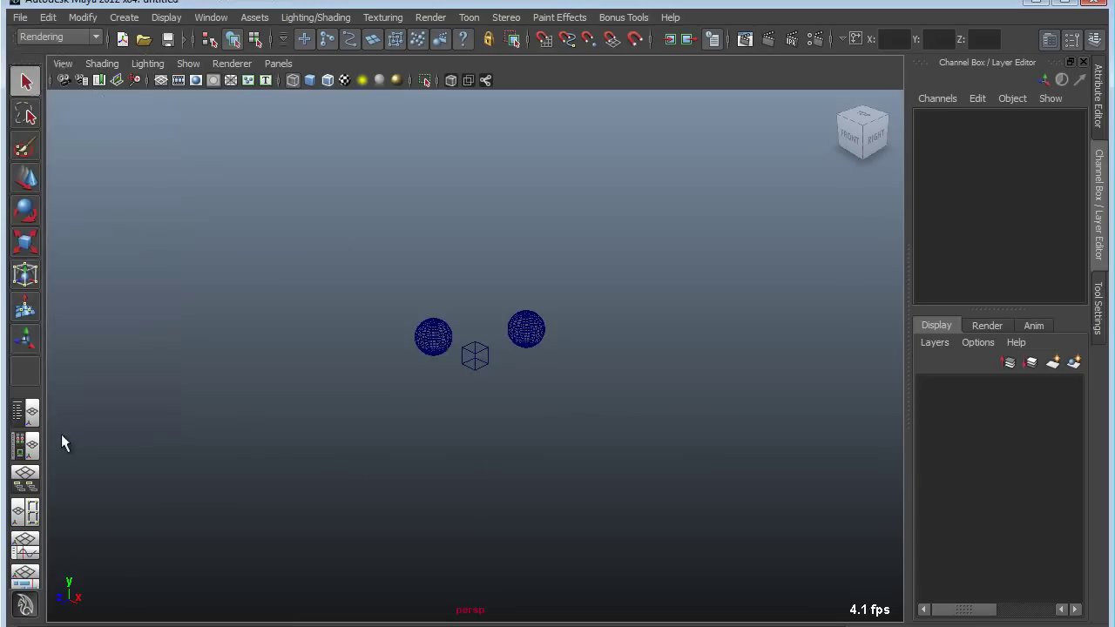
pyautogui.click(25, 413)
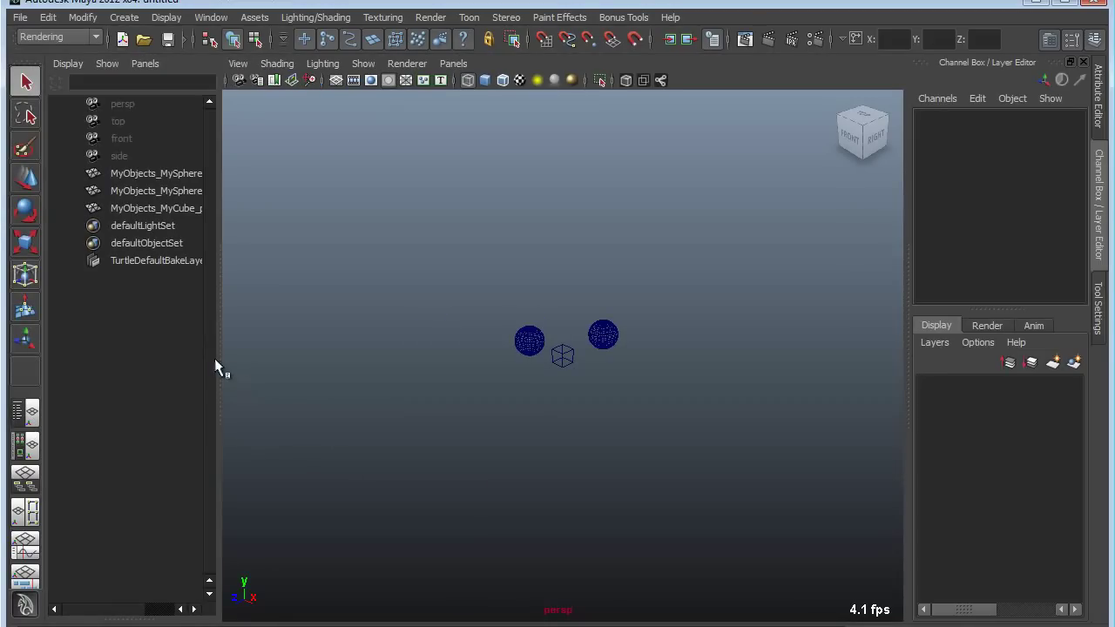
pyautogui.moveTo(217, 356); pyautogui.dragTo(306, 367)
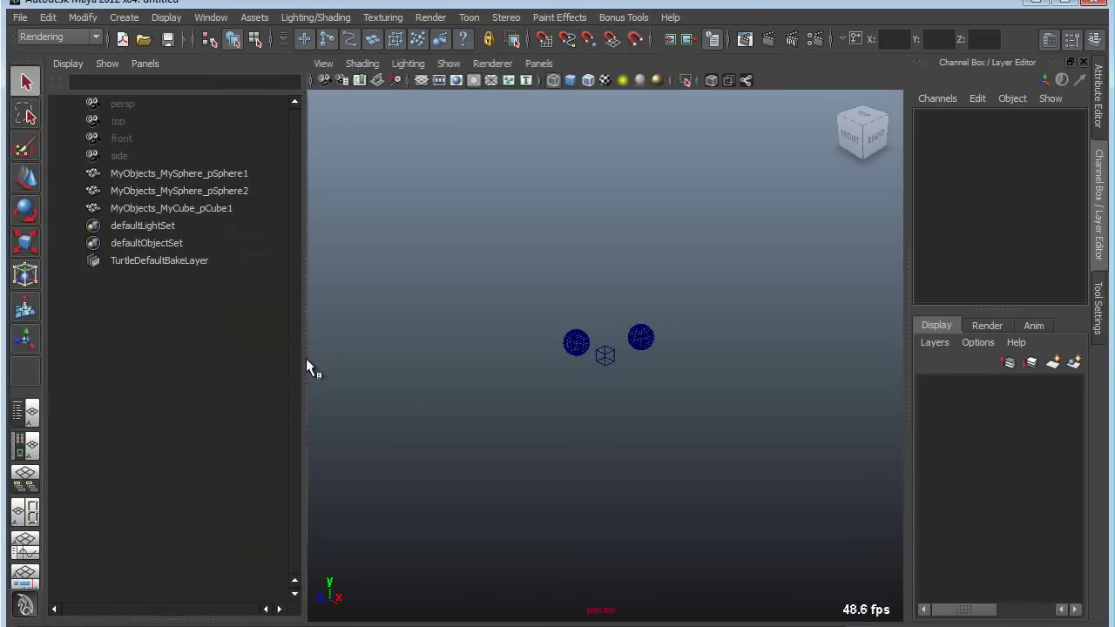
pyautogui.press('a')
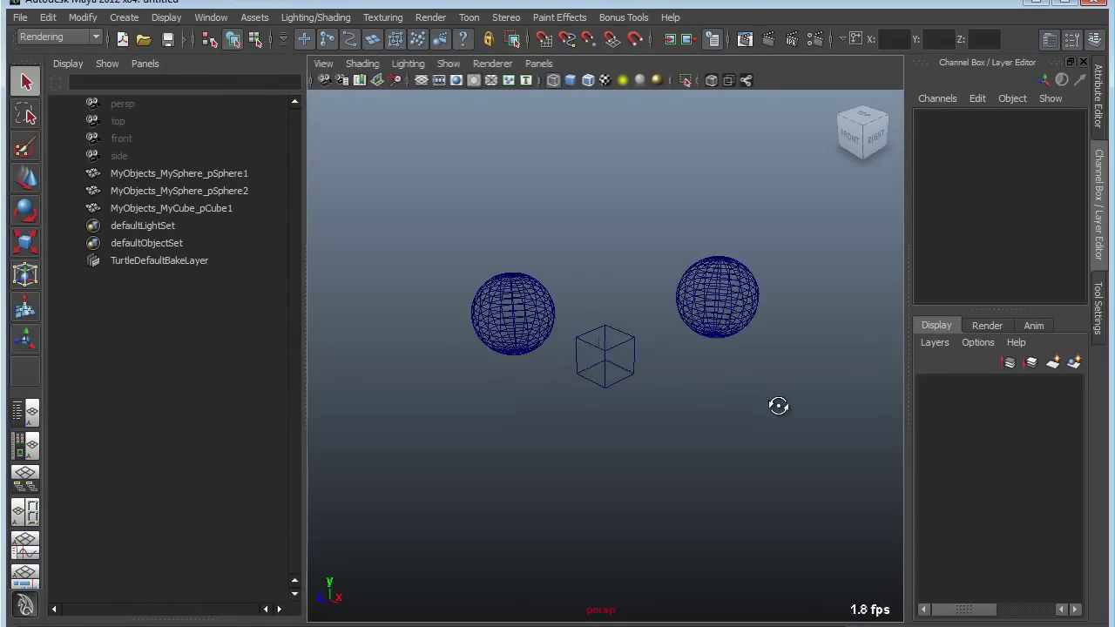
# Duplicate the two spheres and cube three times, moving each copied set to its own place, the last cube at about X 6.85, Z 9.58.
pyautogui.moveTo(164, 173); pyautogui.dragTo(186, 209)
pyautogui.scroll(-3, 461, 294)
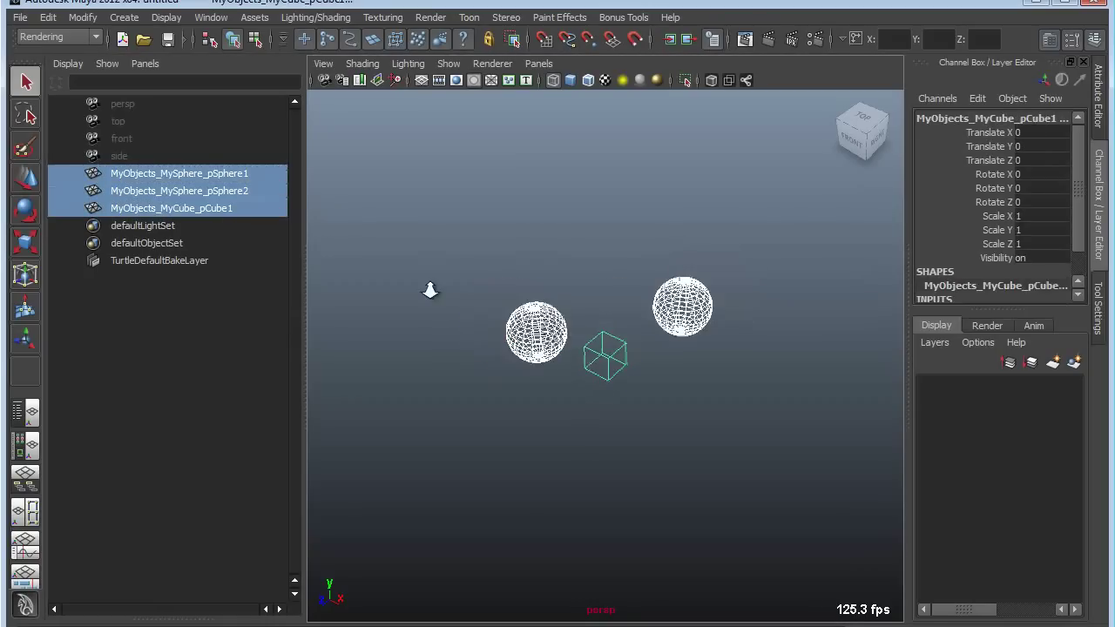
pyautogui.hotkey('ctrl', 'd')
pyautogui.press('w')
pyautogui.moveTo(665, 381); pyautogui.dragTo(506, 282)
pyautogui.hotkey('ctrl', 'd')
pyautogui.moveTo(530, 319); pyautogui.dragTo(423, 523)
pyautogui.hotkey('ctrl', 'd')
pyautogui.keyDown('alt'); pyautogui.moveTo(514, 489); pyautogui.dragTo(540, 394); pyautogui.keyUp('alt')
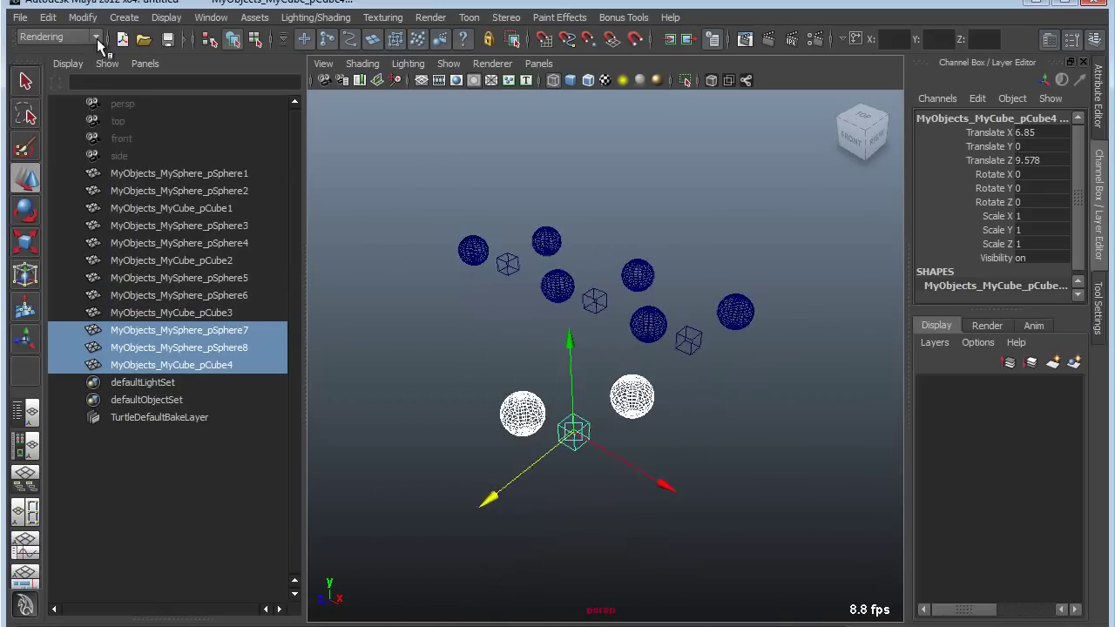
# Save the scene as MyObjects.mb in the Temp folder, replacing the existing file.
pyautogui.click(19, 17)
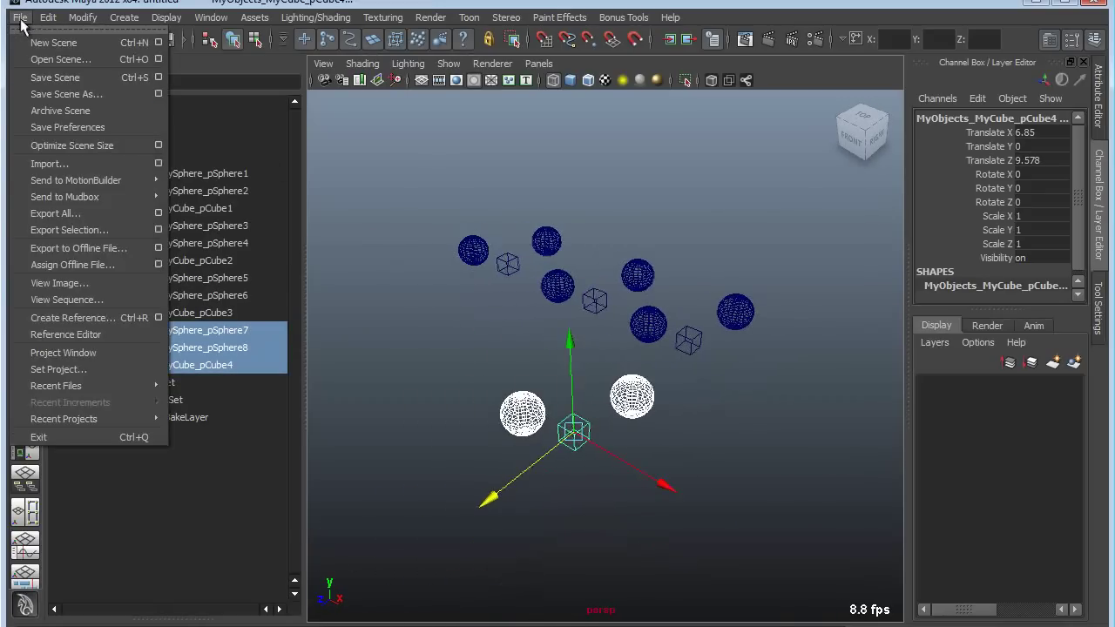
pyautogui.click(33, 97)
pyautogui.click(300, 237)
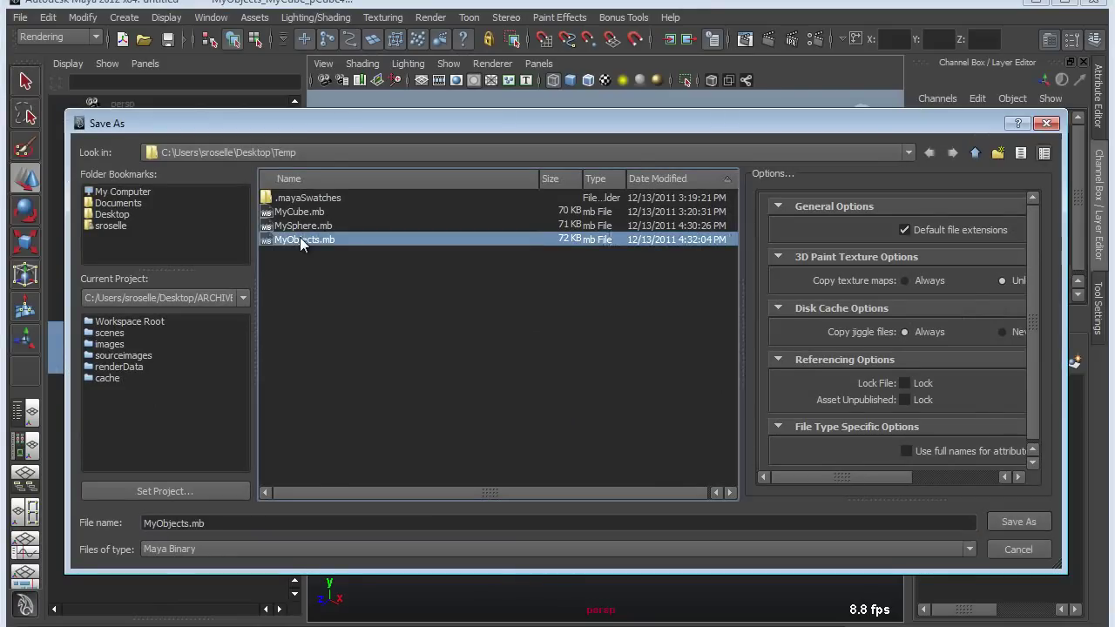
pyautogui.doubleClick(300, 237)
pyautogui.click(526, 366)
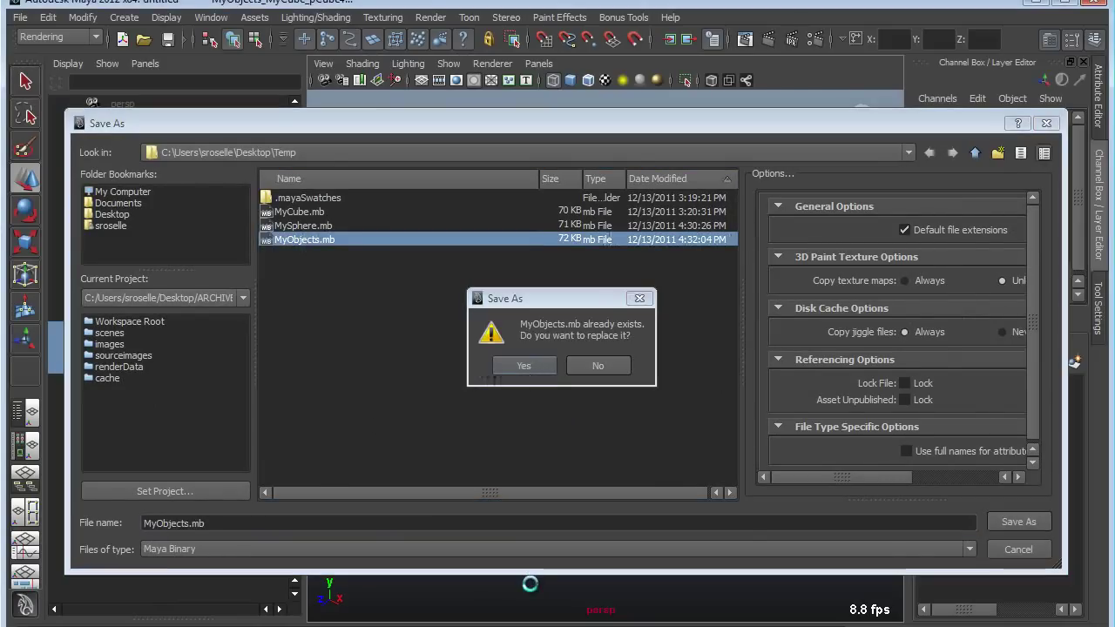
# Start a new scene, import the updated MyObjects.mb without namespaces, and display its full object names in a widened Outliner.
pyautogui.click(123, 38)
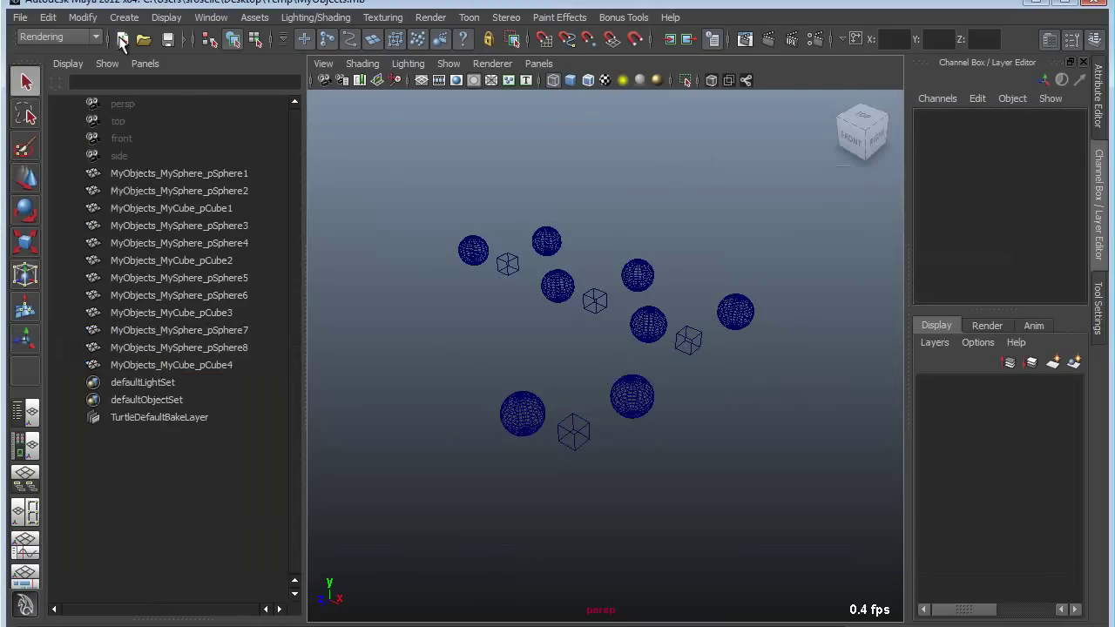
pyautogui.click(20, 19)
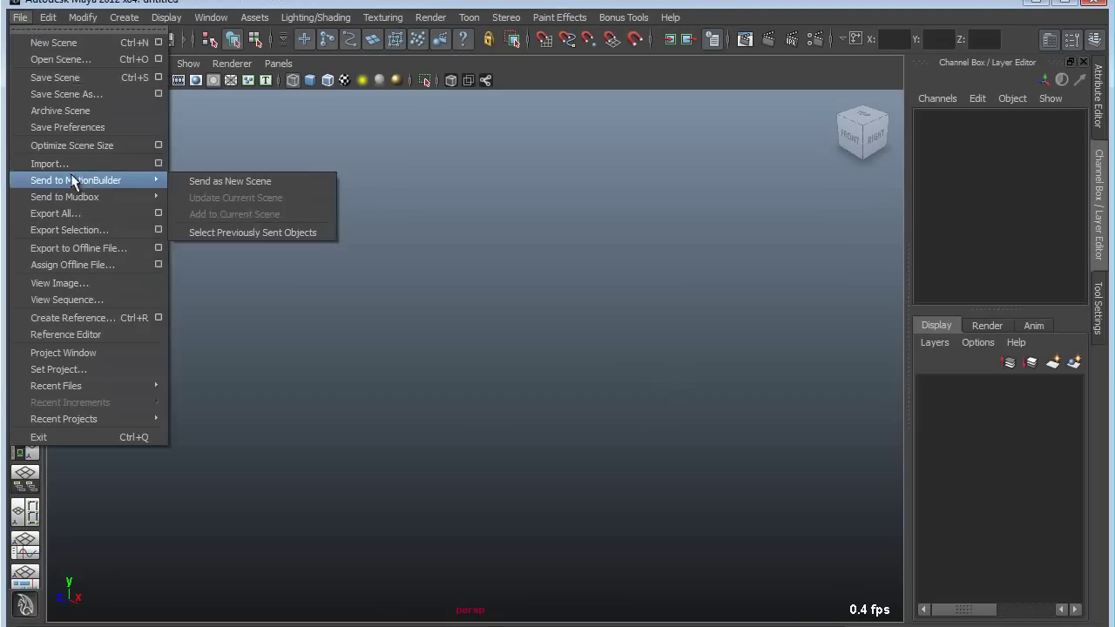
pyautogui.click(71, 165)
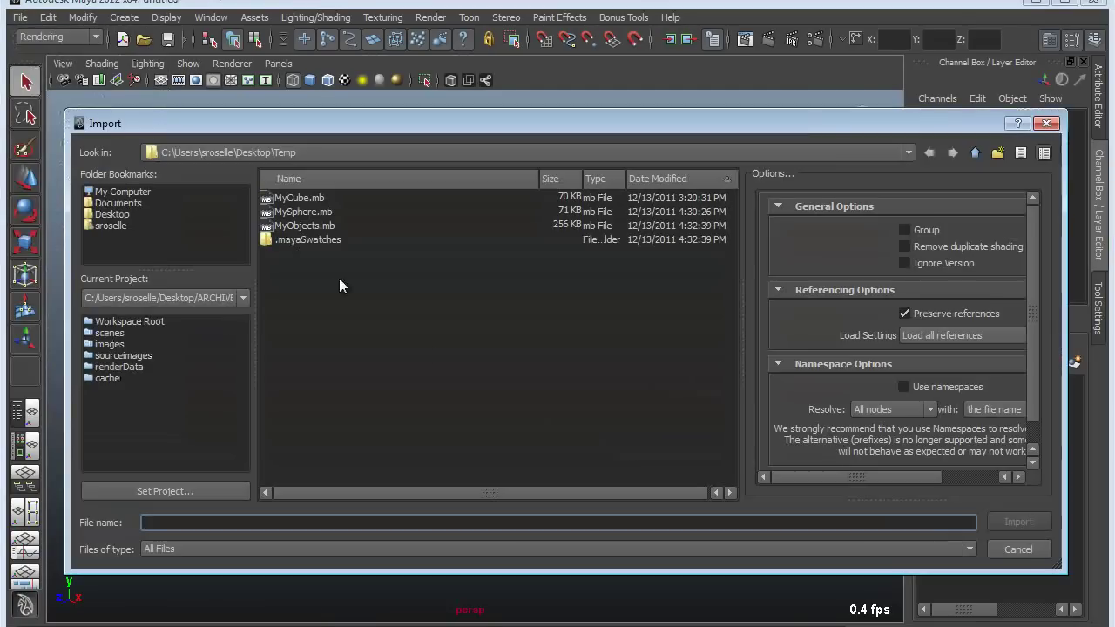
pyautogui.click(304, 226)
pyautogui.doubleClick(304, 225)
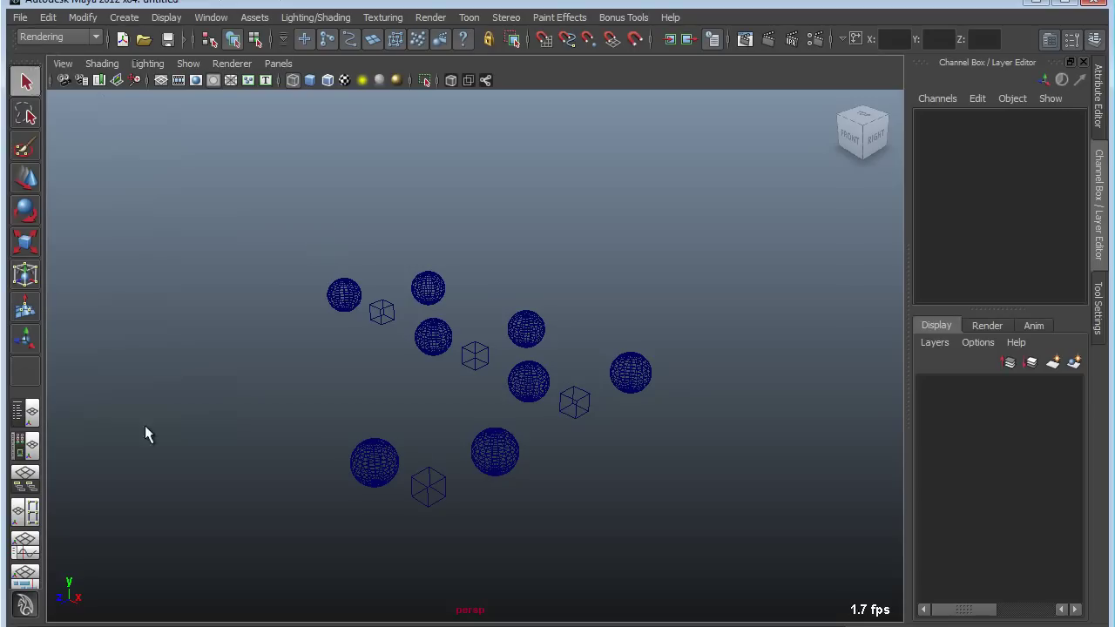
pyautogui.click(19, 443)
pyautogui.moveTo(224, 329); pyautogui.dragTo(351, 334)
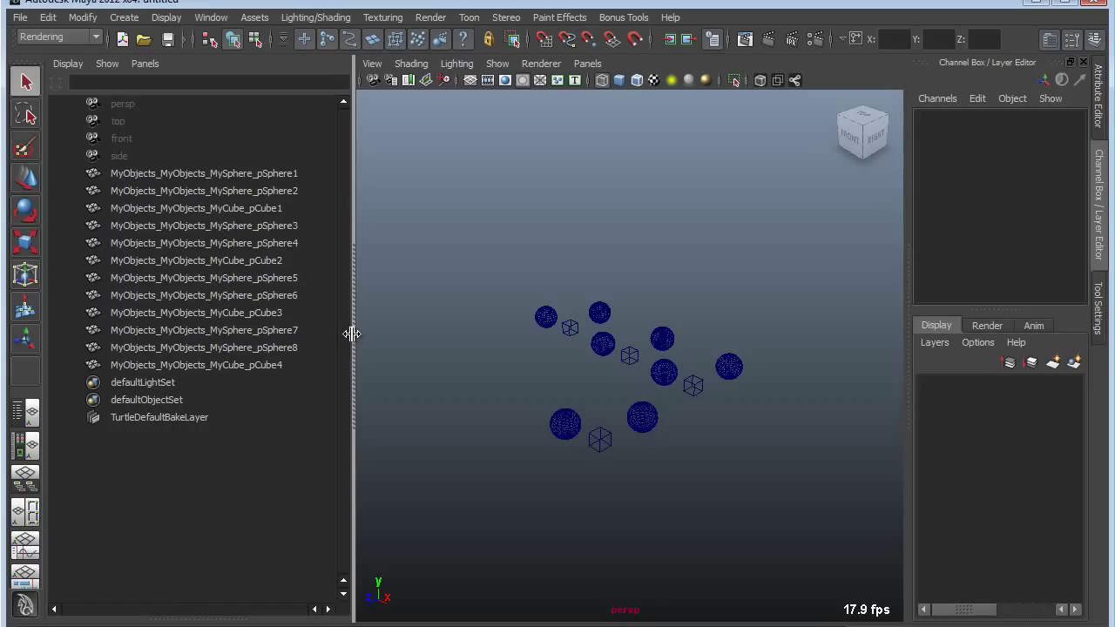
# Examine the scene's namespaces in the Namespace Editor beside the Outliner, then close the editor.
pyautogui.click(214, 19)
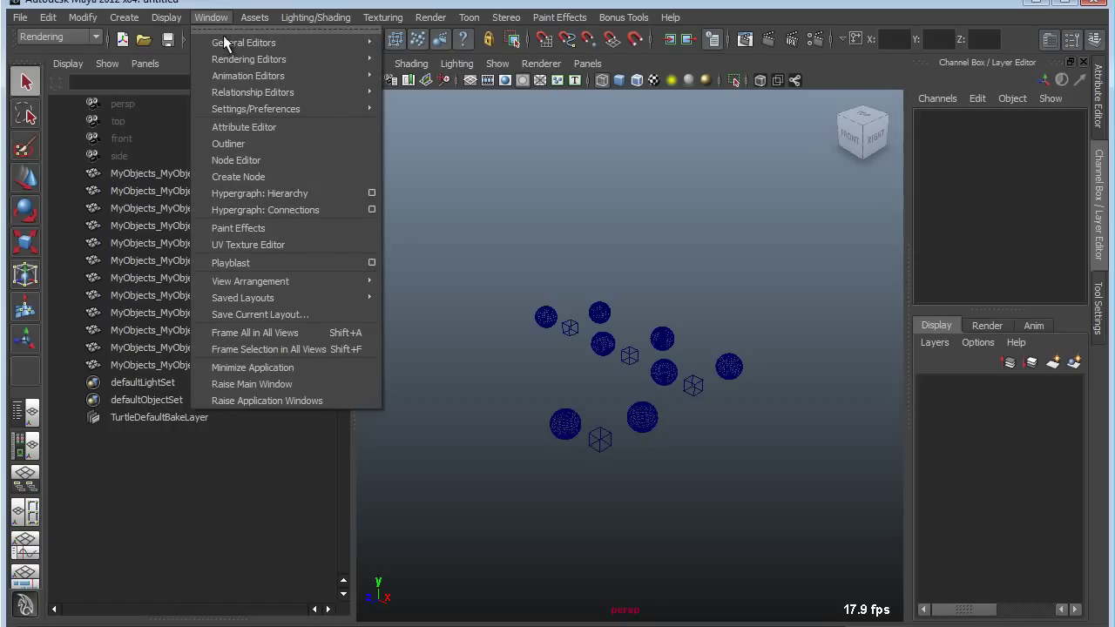
pyautogui.moveTo(252, 43)
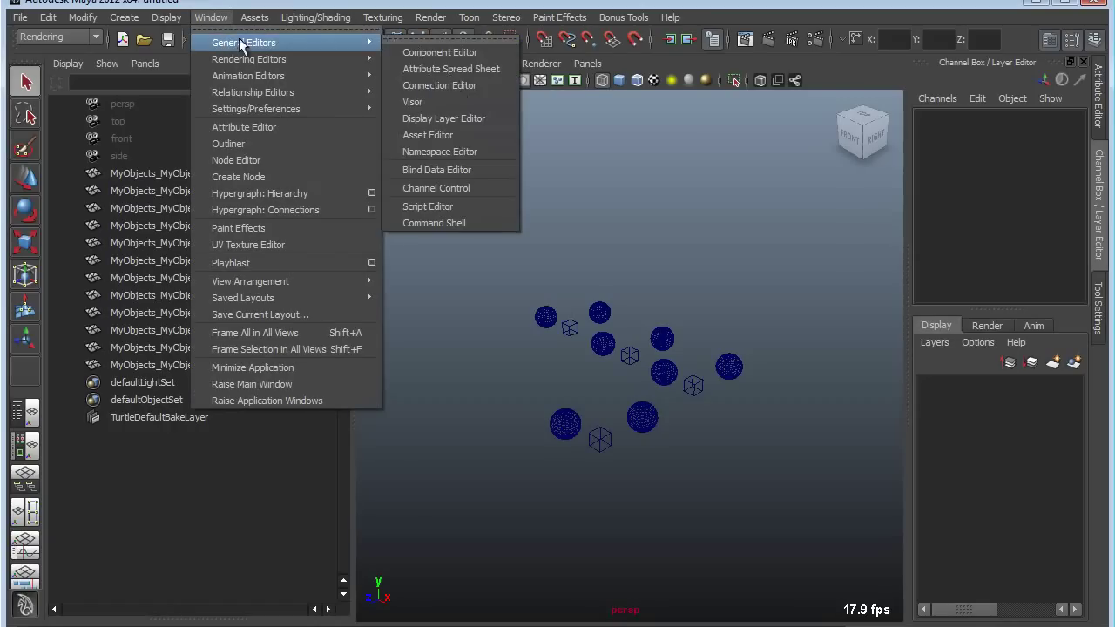
pyautogui.click(465, 152)
pyautogui.moveTo(872, 52); pyautogui.dragTo(755, 92)
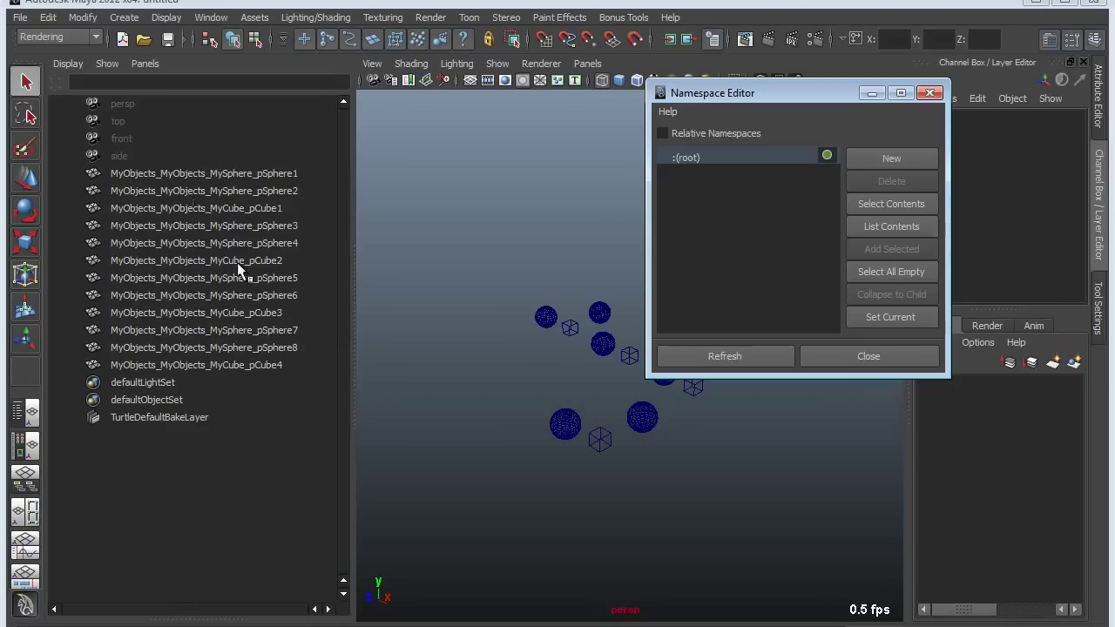
pyautogui.click(856, 357)
# Open the Pattern Rename bonus tool and place its window beside the Outliner.
pyautogui.click(624, 17)
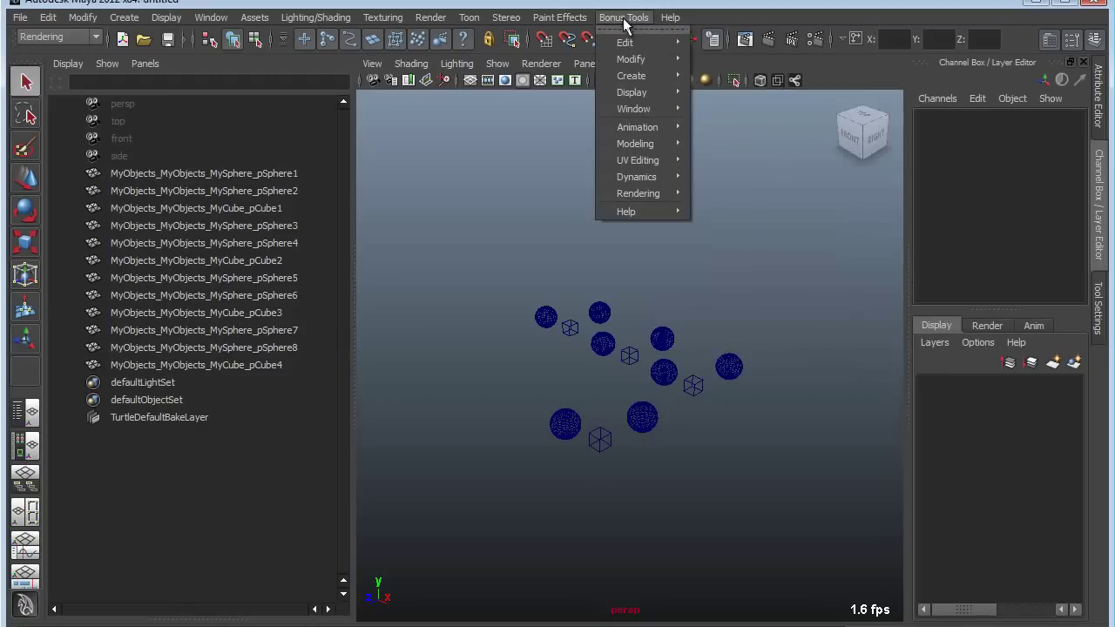
pyautogui.moveTo(625, 44)
pyautogui.moveTo(645, 109)
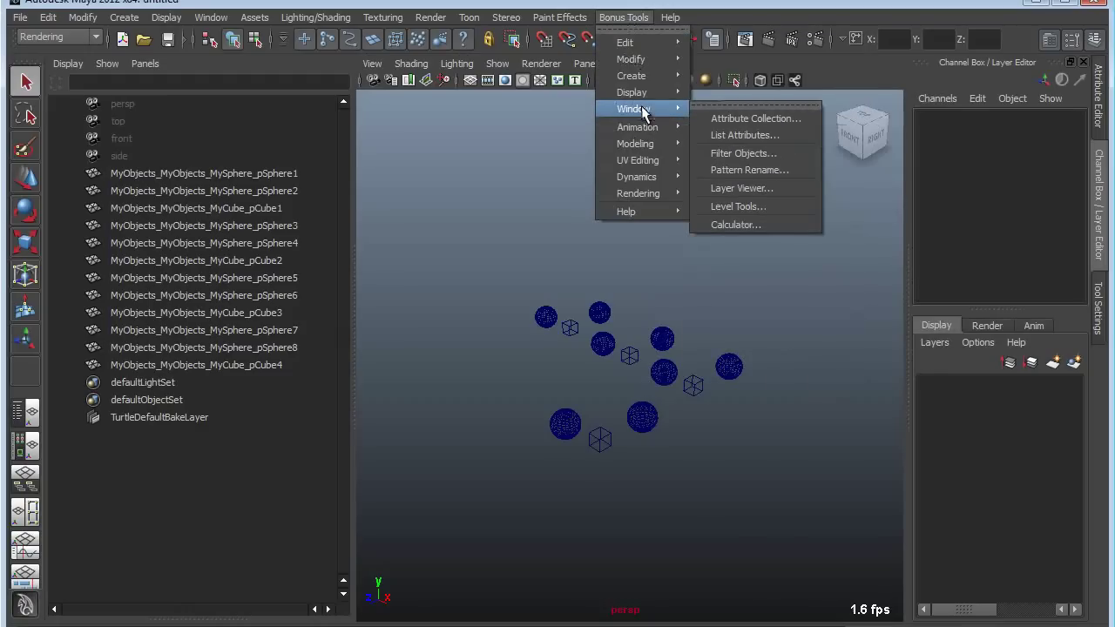
pyautogui.click(756, 171)
pyautogui.moveTo(650, 98); pyautogui.dragTo(690, 79)
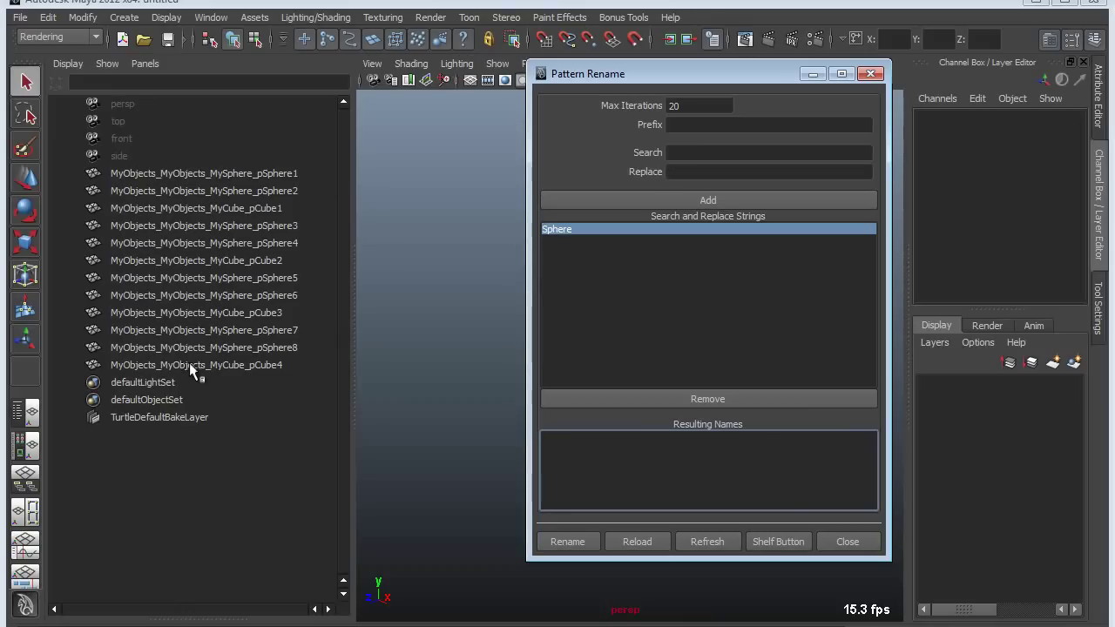
# Add a Pattern Rename search string MyObjects with an empty replacement.
pyautogui.click(698, 150)
pyautogui.write('M')
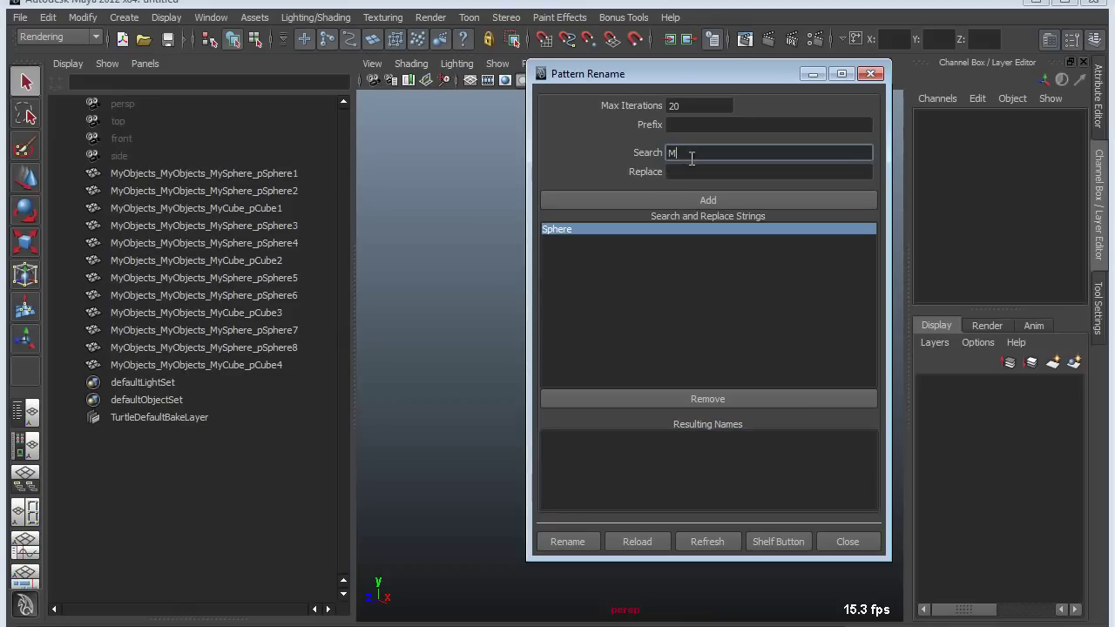
pyautogui.write('yObjects')
pyautogui.click(680, 171)
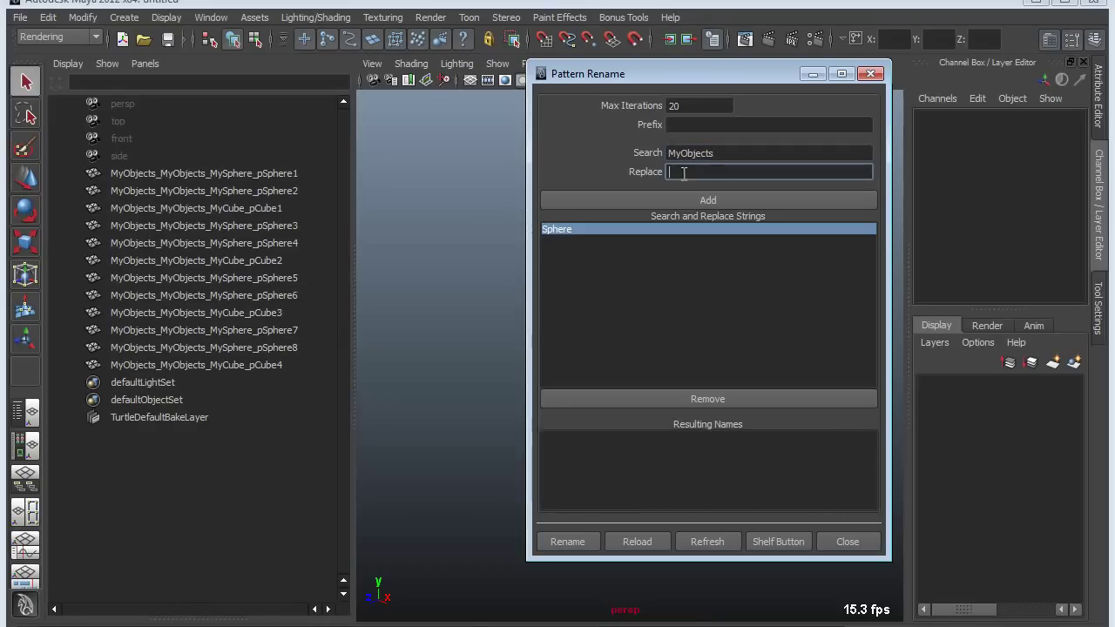
pyautogui.click(739, 201)
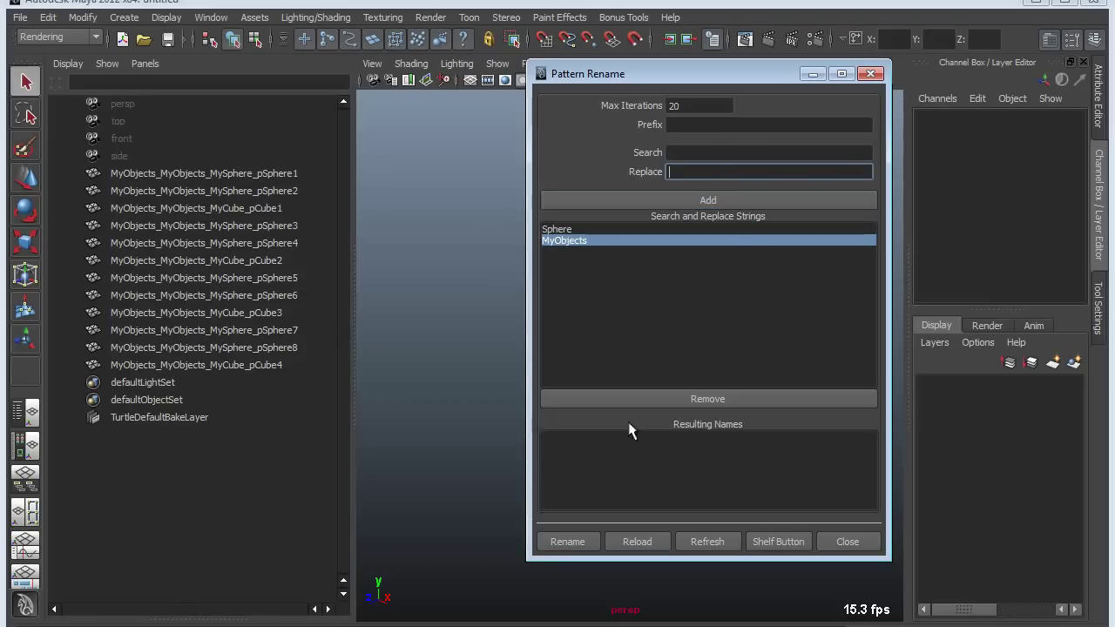
# Remove the MyObjects and Sphere entries from Pattern Rename's search and replace strings.
pyautogui.click(705, 399)
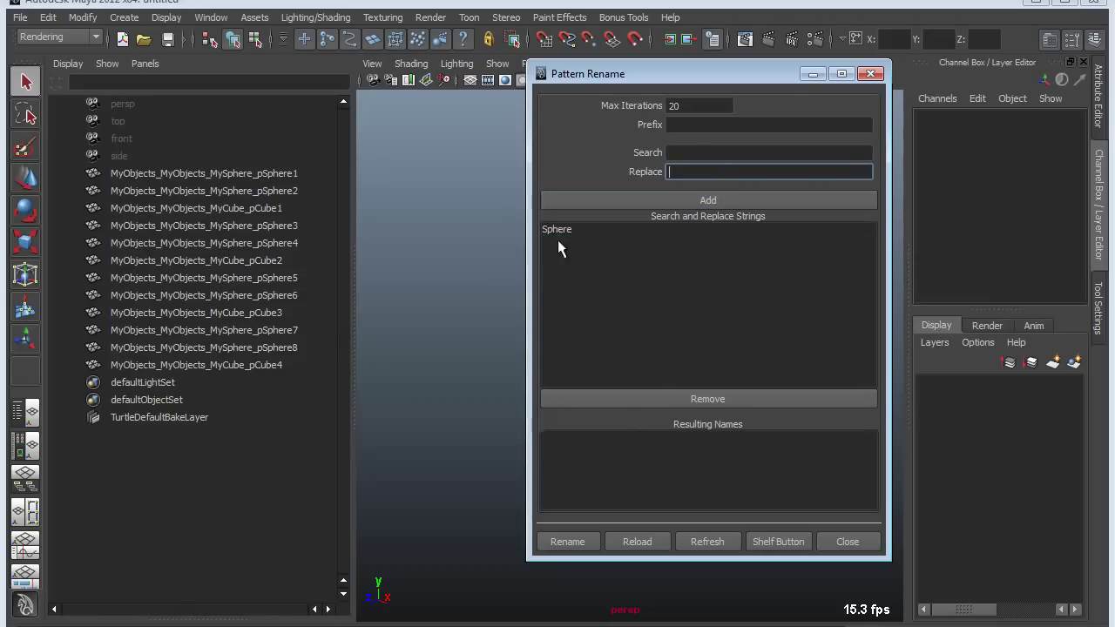
pyautogui.click(611, 288)
pyautogui.click(620, 399)
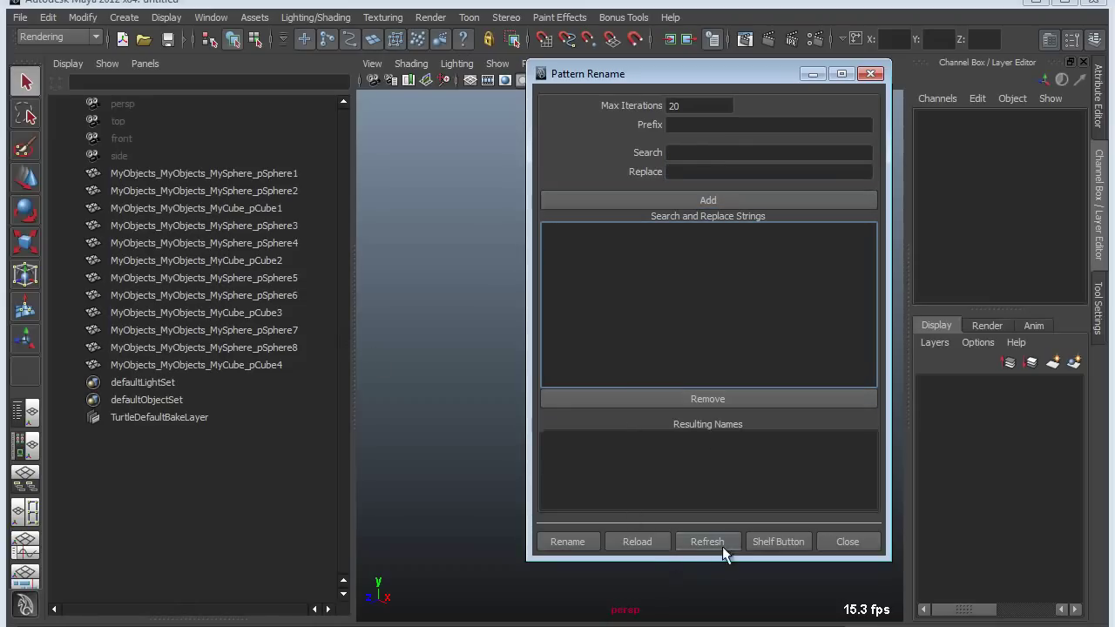
# Select all the sphere and cube objects, refresh their names in Pattern Rename's results, and make the window taller beside the Outliner.
pyautogui.moveTo(667, 68); pyautogui.dragTo(1004, 62)
pyautogui.moveTo(868, 558); pyautogui.dragTo(868, 558)
pyautogui.click(976, 531)
pyautogui.moveTo(961, 74); pyautogui.dragTo(629, 66)
pyautogui.moveTo(667, 546); pyautogui.dragTo(671, 624)
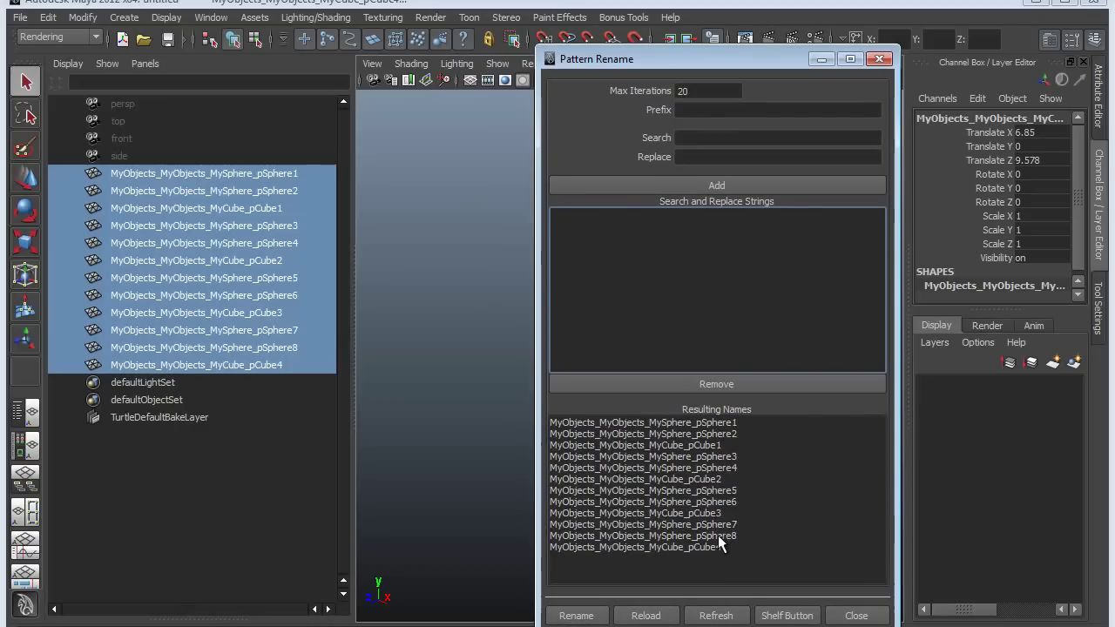
pyautogui.click(699, 138)
pyautogui.write('MyOjbect')
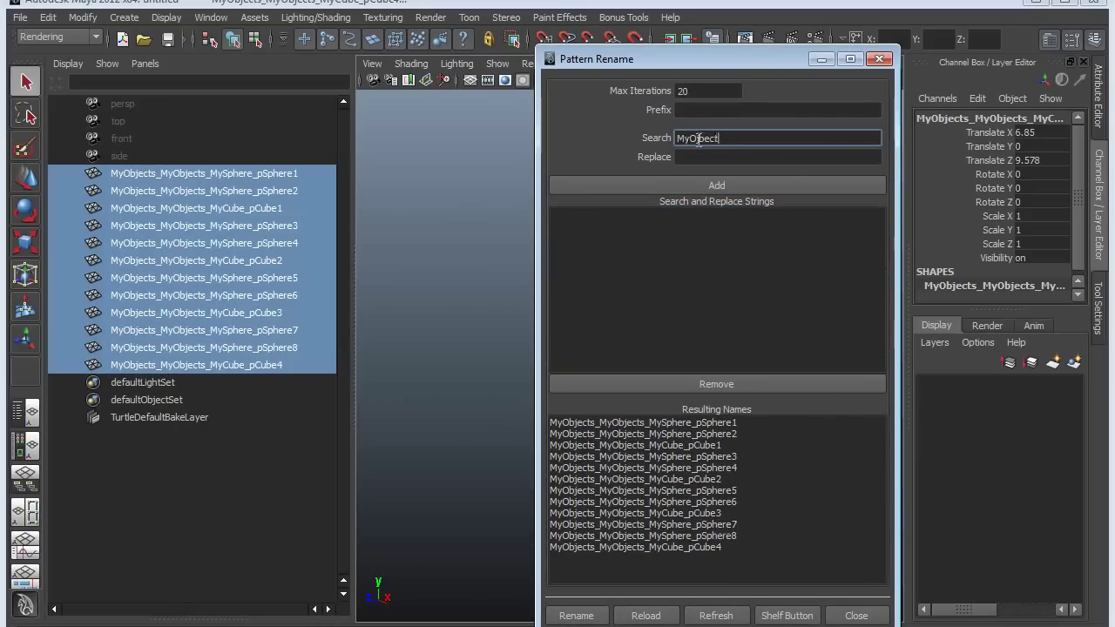
pyautogui.click(689, 160)
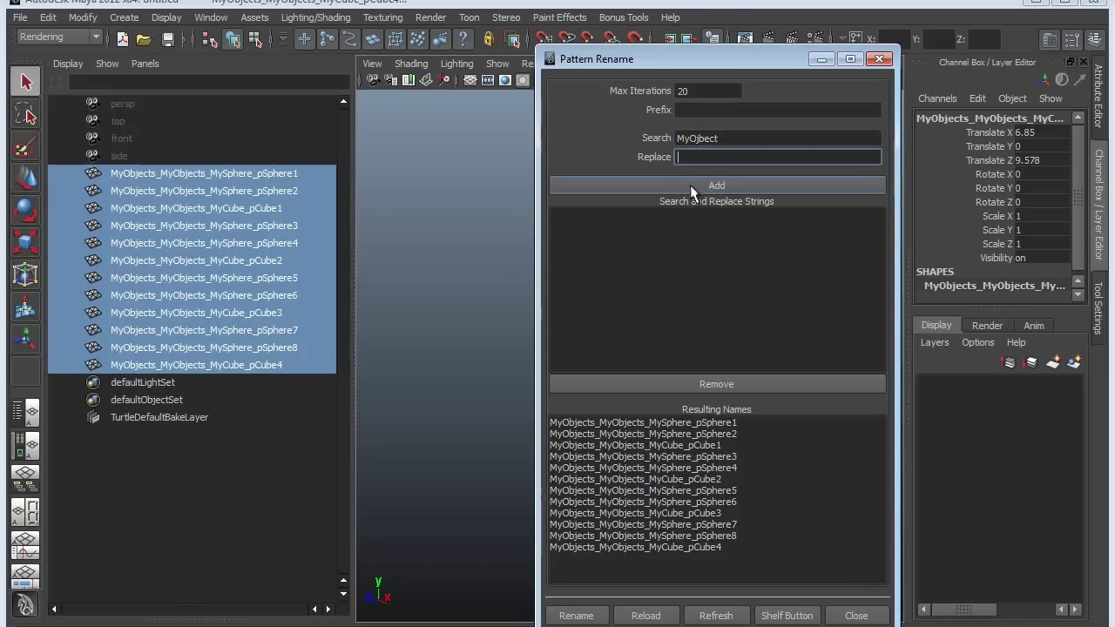
pyautogui.click(690, 185)
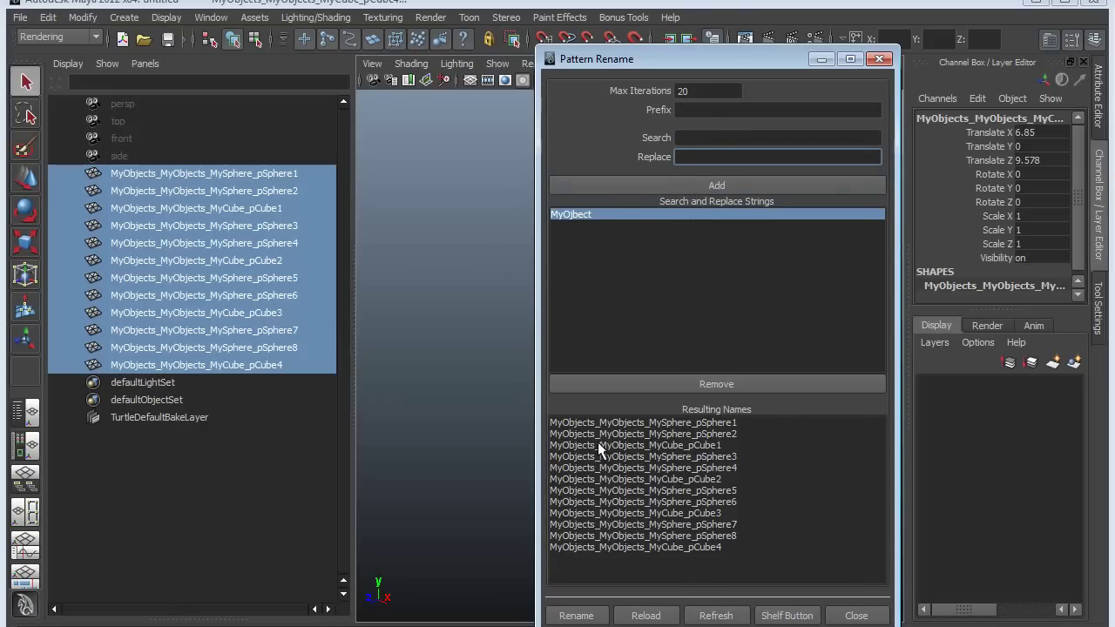
pyautogui.click(595, 213)
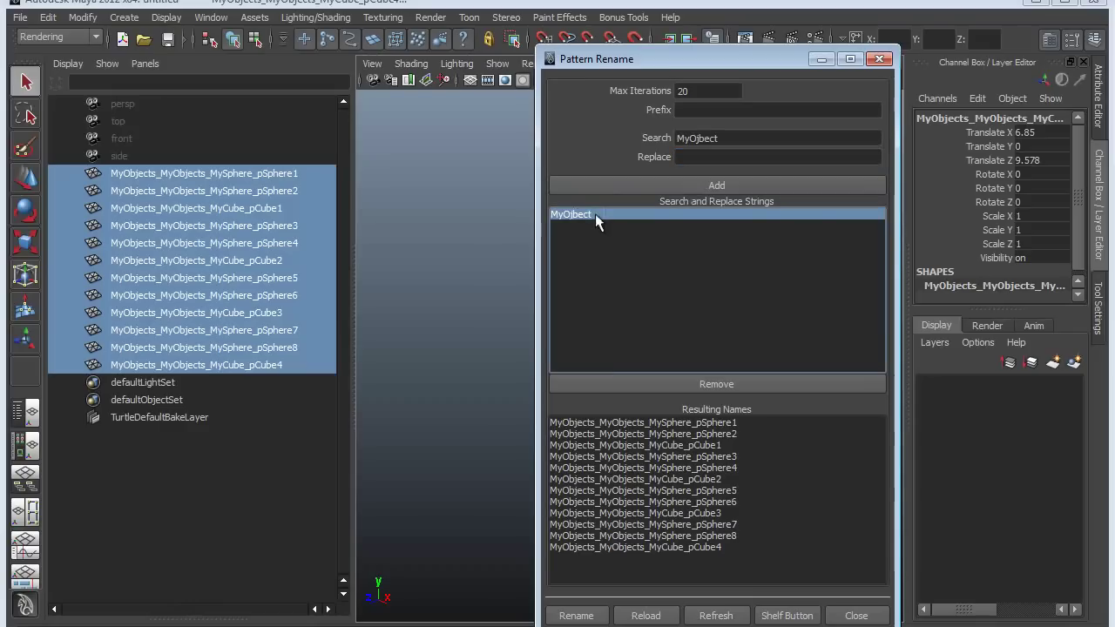
pyautogui.click(626, 384)
# Enter MyObjects as the Pattern Rename search string and add it with an empty replacement.
pyautogui.doubleClick(721, 138)
pyautogui.press('BackSpace')
pyautogui.write('MyO')
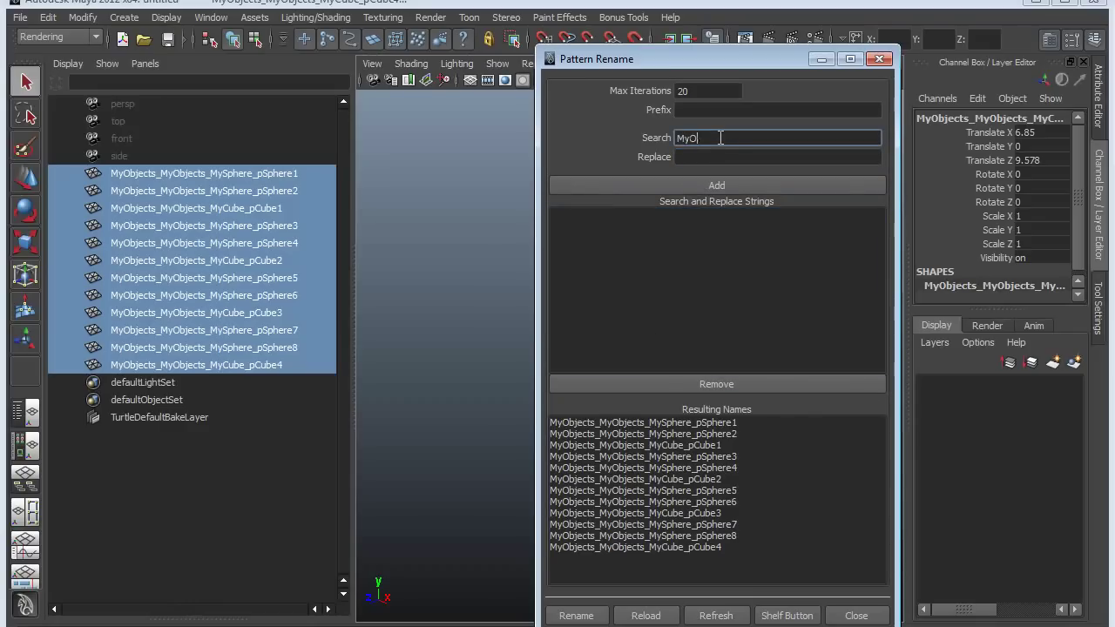
pyautogui.write('bjects')
pyautogui.click(717, 186)
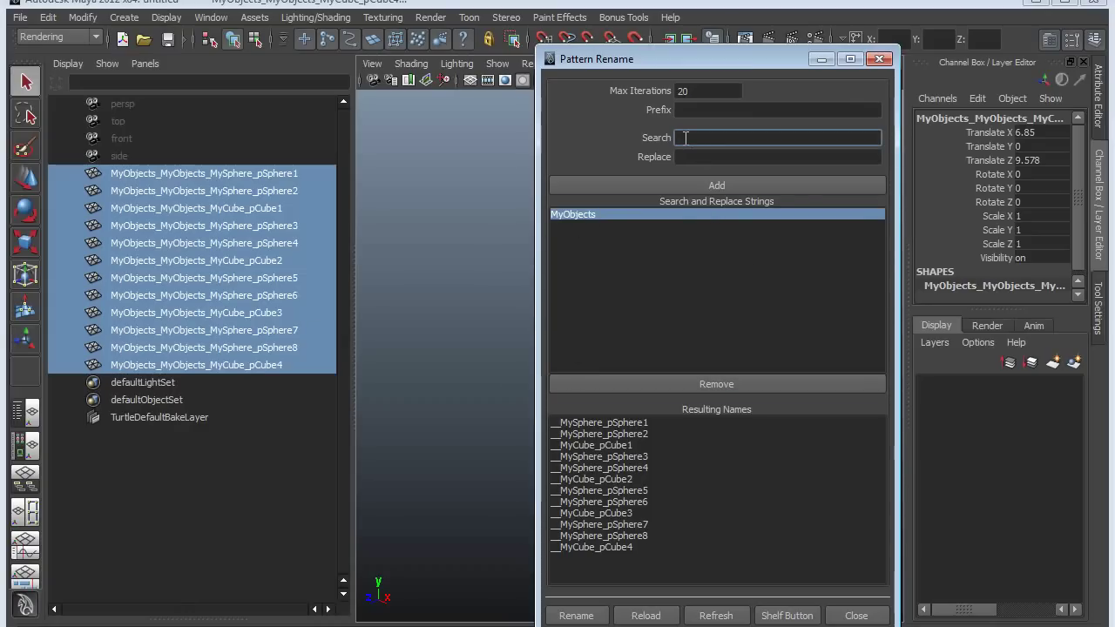
# Add the search strings MySphere and MyCube, each with an empty replacement.
pyautogui.write('MySphere')
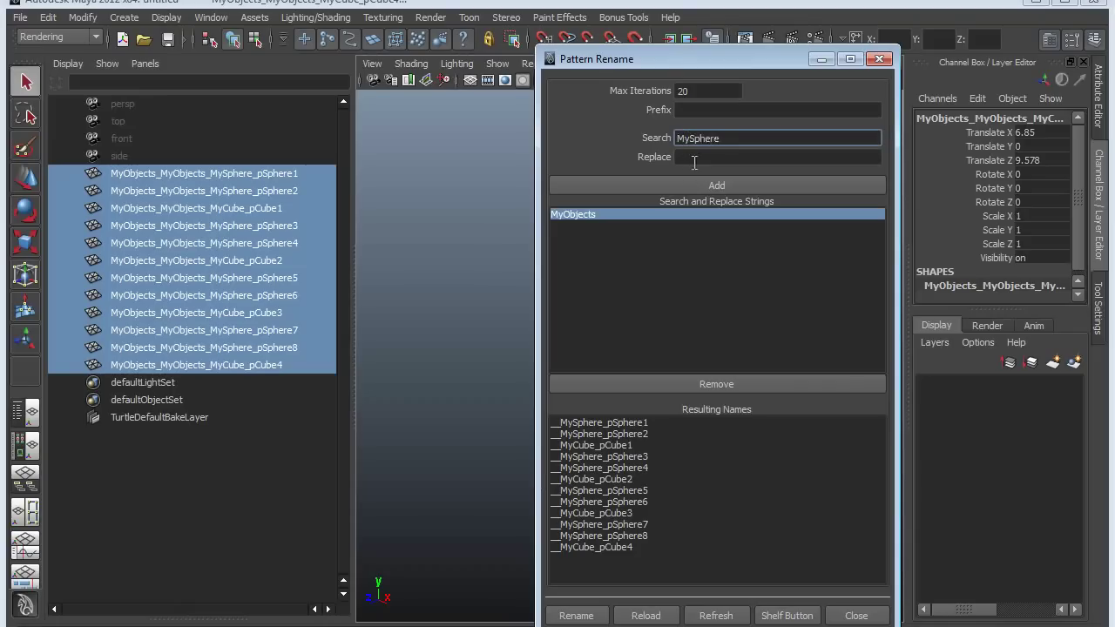
pyautogui.click(681, 185)
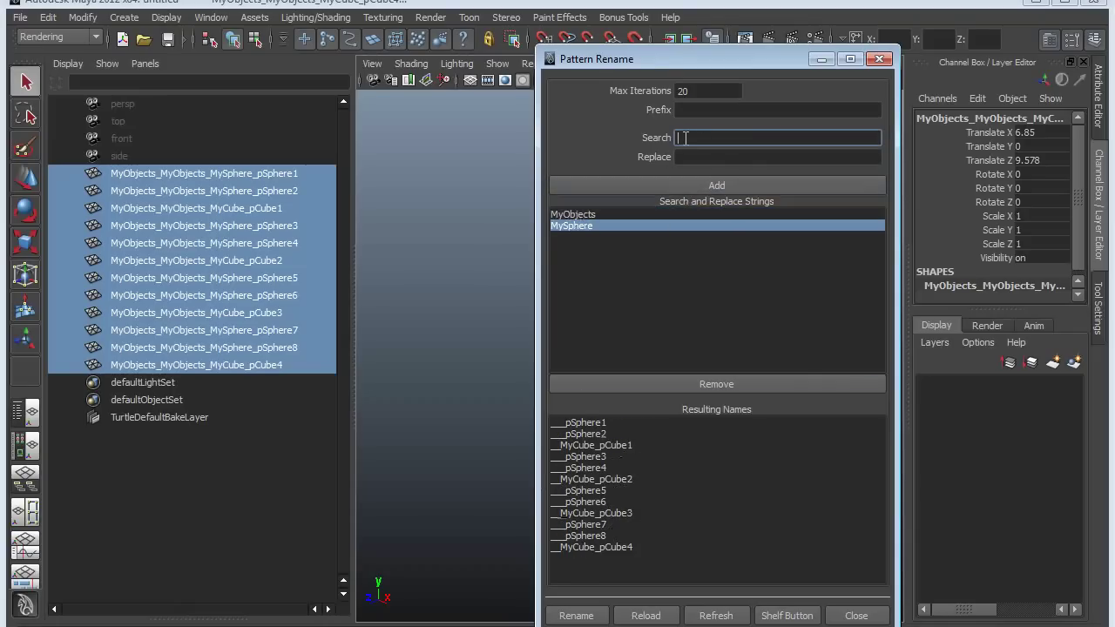
pyautogui.write('M')
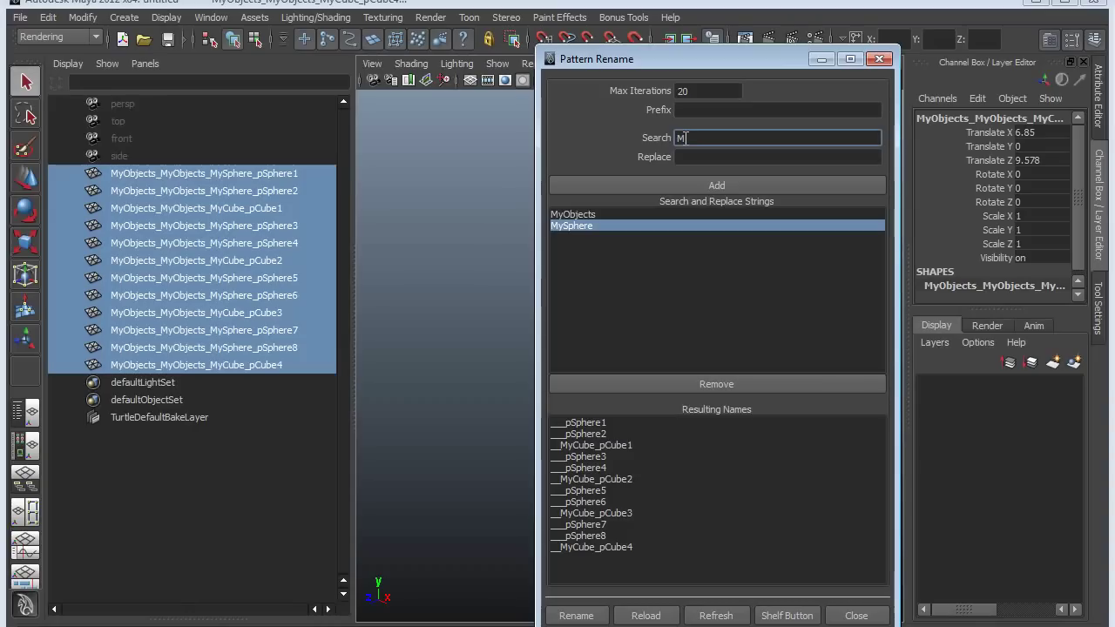
pyautogui.write('yCube')
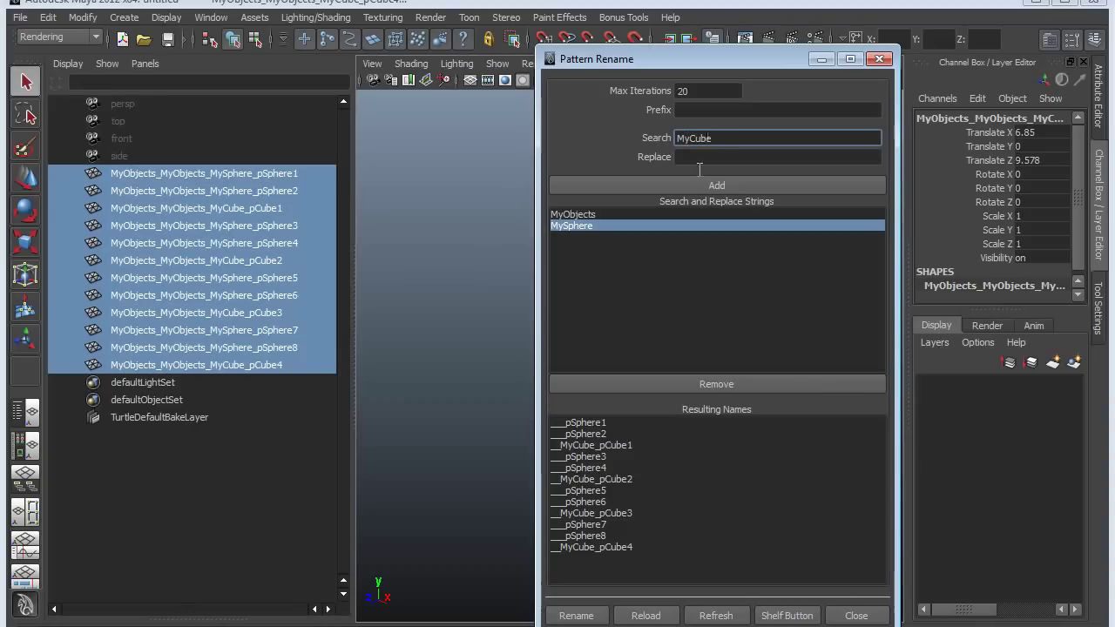
pyautogui.click(692, 186)
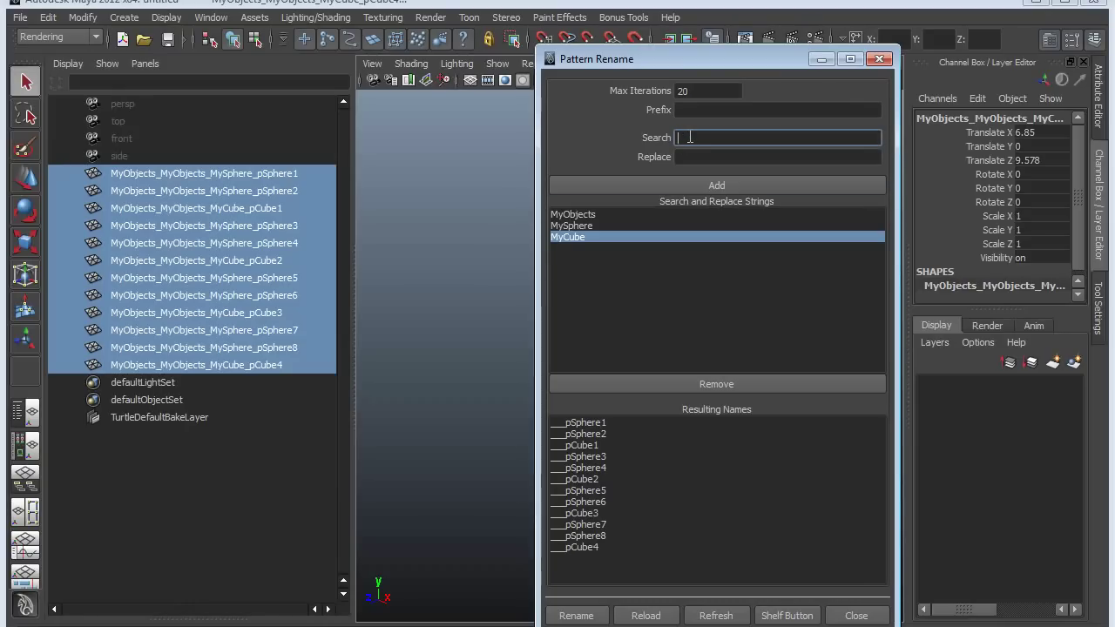
# Add a rule replacing the triple underscore ___ with test_, and rename the selected objects.
pyautogui.write('___')
pyautogui.click(688, 158)
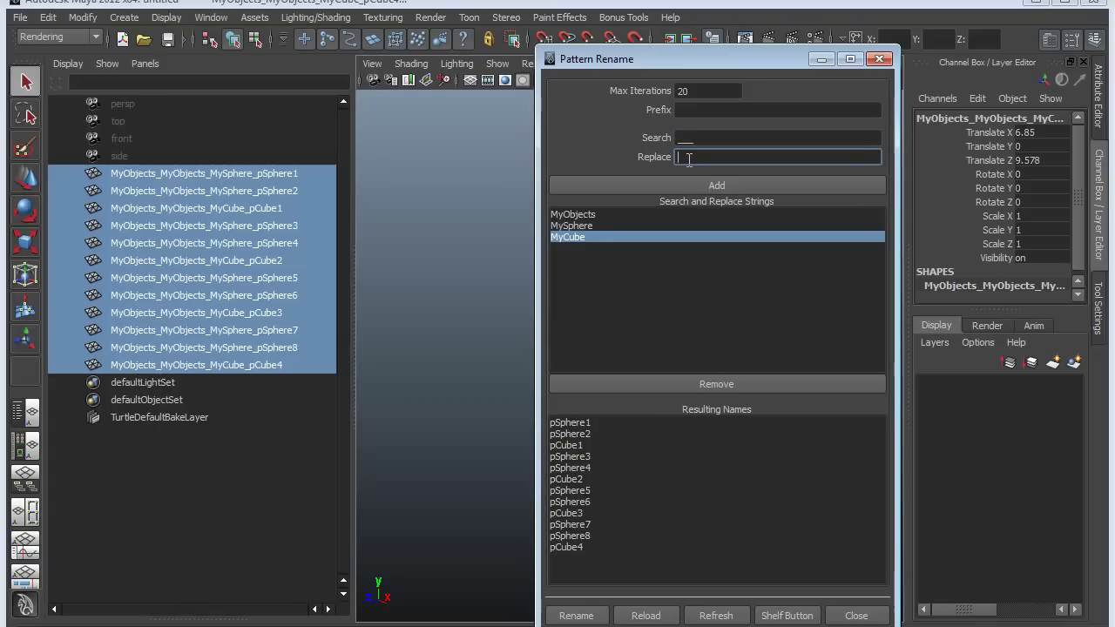
pyautogui.write('test_')
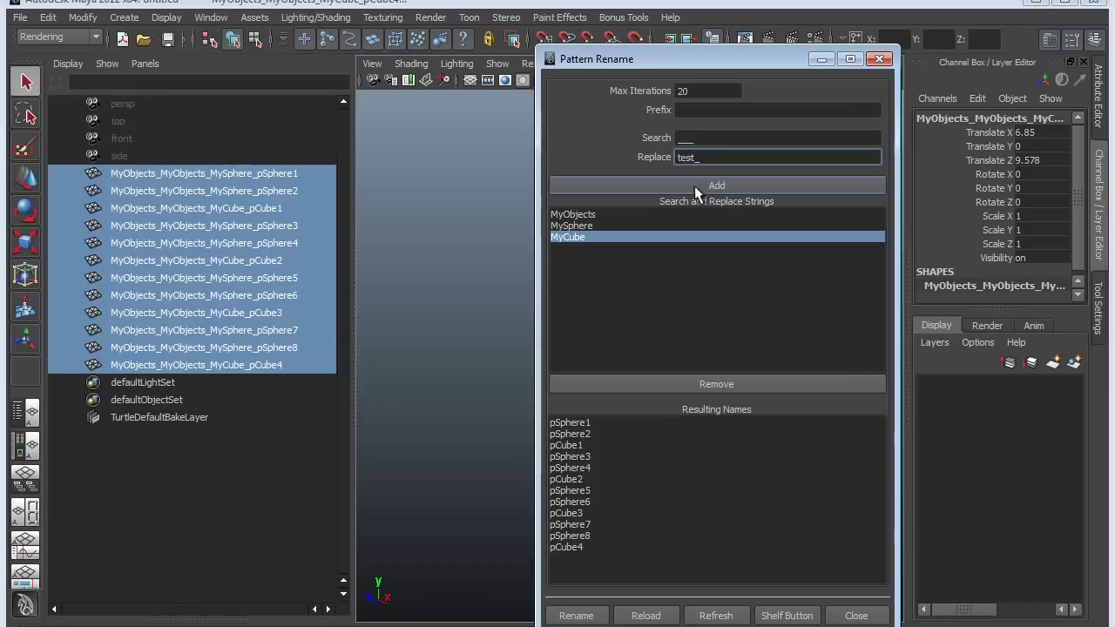
pyautogui.click(695, 185)
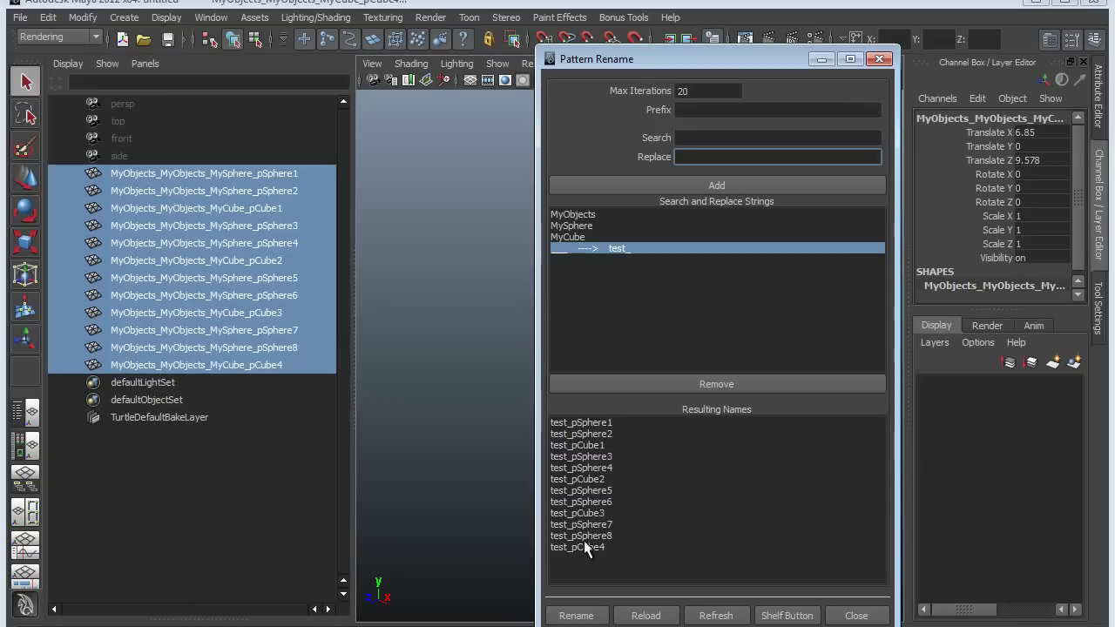
pyautogui.click(583, 616)
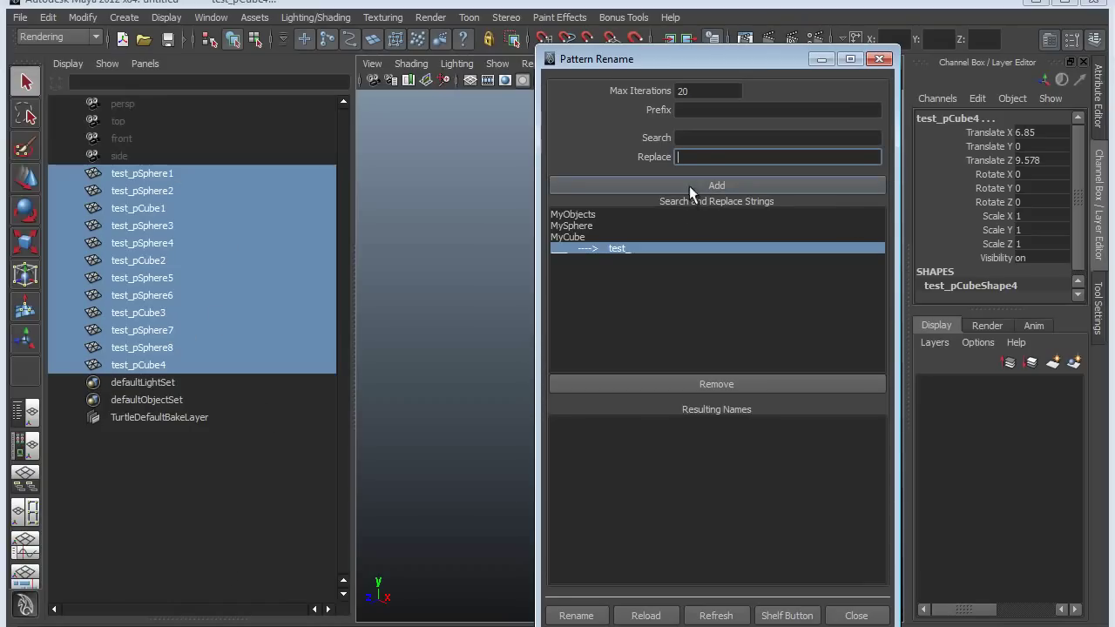
# Remove all the existing search and replace strings from Pattern Rename.
pyautogui.click(703, 385)
pyautogui.moveTo(586, 216); pyautogui.dragTo(579, 235)
pyautogui.click(671, 384)
# Add the search string test with an empty replacement and preview the resulting names.
pyautogui.click(690, 139)
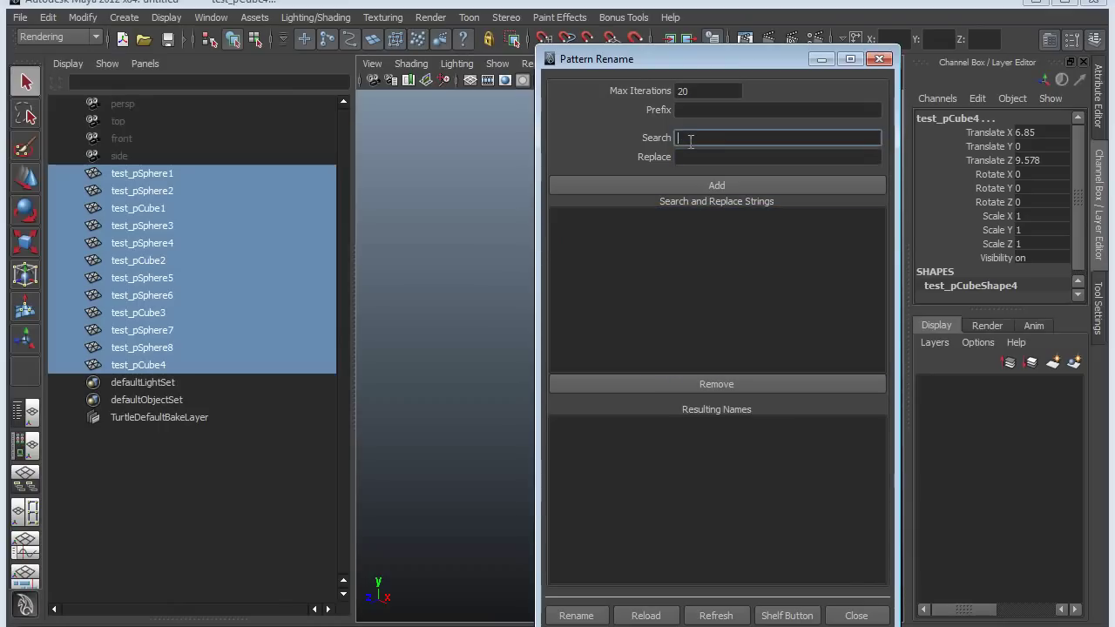
pyautogui.write('test')
pyautogui.press('Tab')
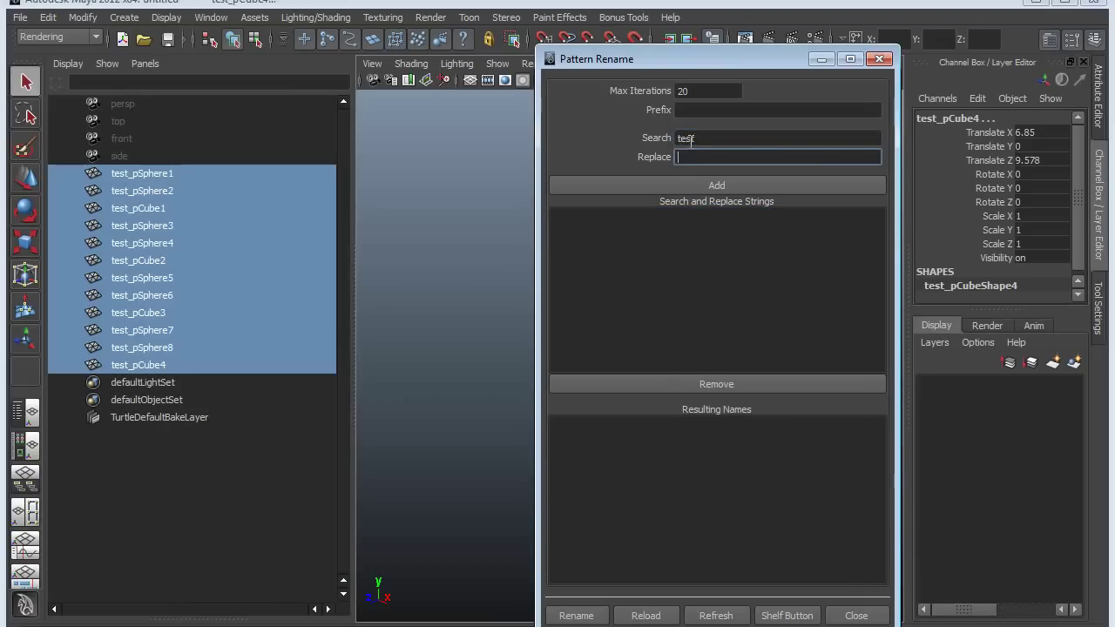
pyautogui.click(679, 185)
pyautogui.click(715, 615)
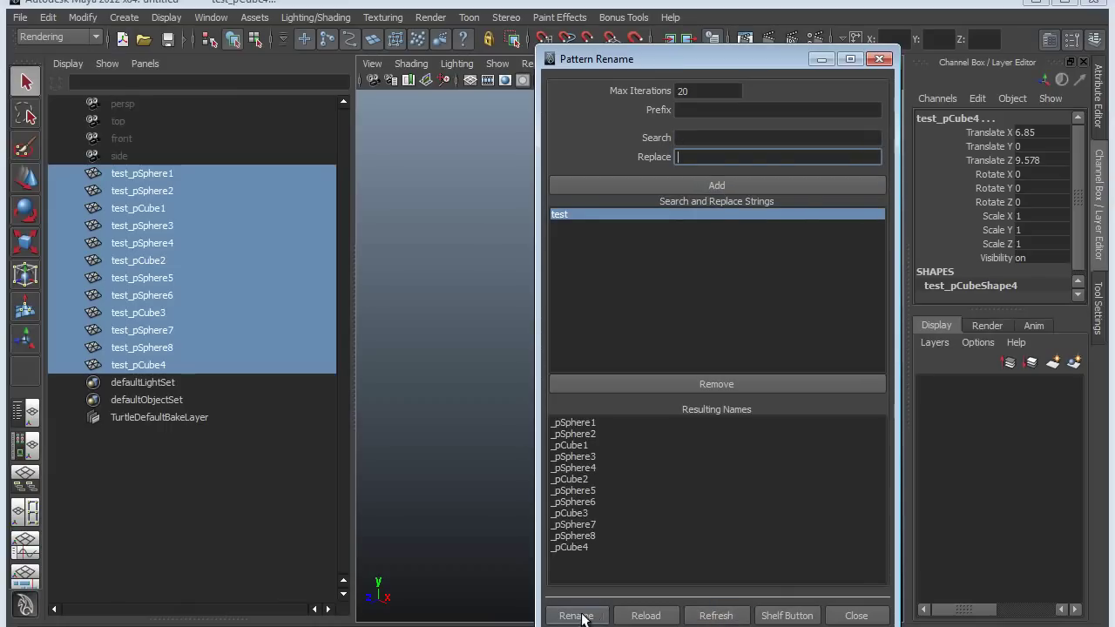
# Add a single underscore search string with an empty replacement and rename the selected objects.
pyautogui.click(692, 139)
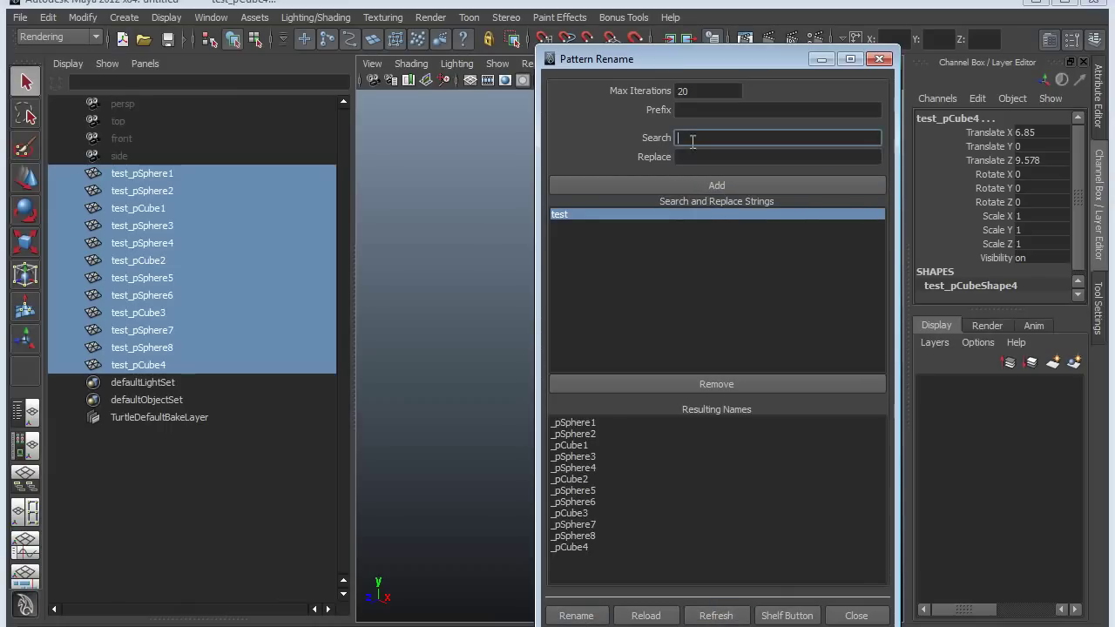
pyautogui.click(707, 185)
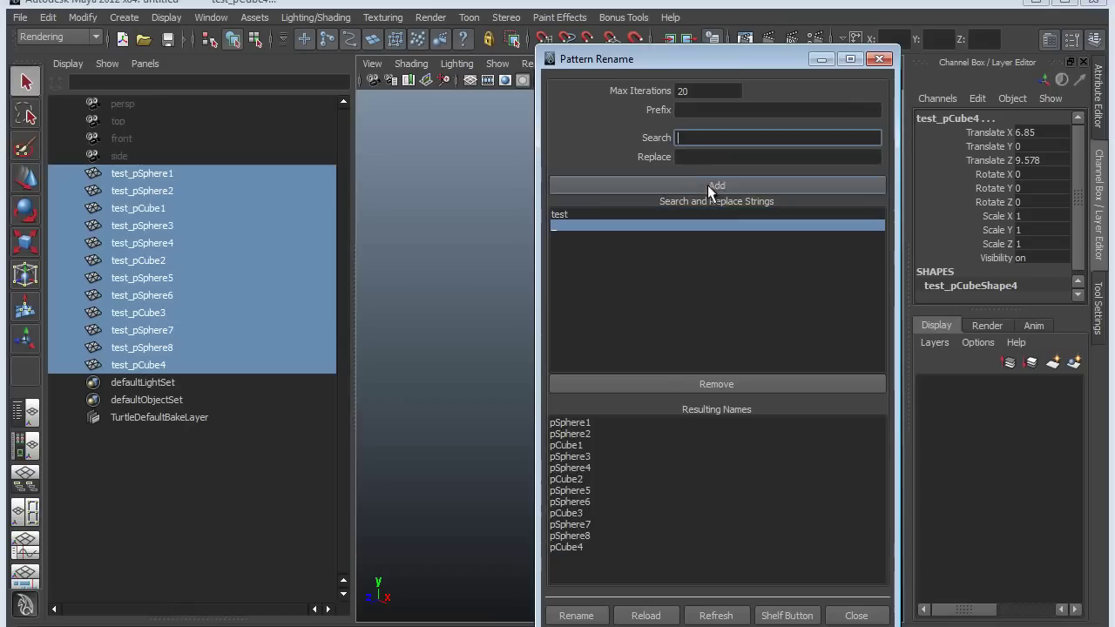
pyautogui.click(591, 617)
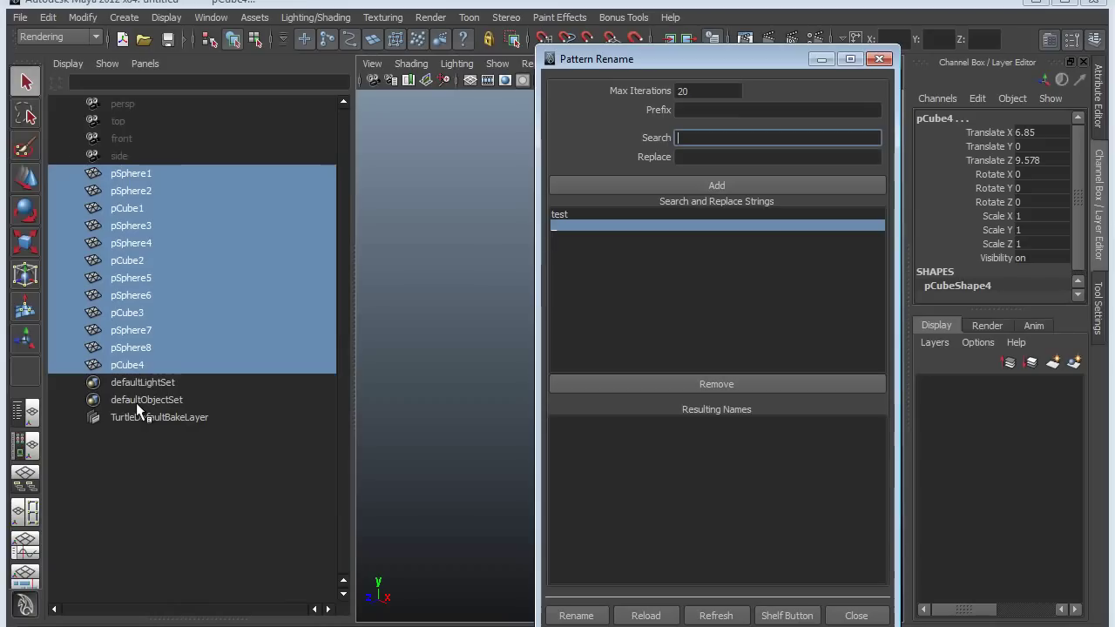
# Reposition the Pattern Rename window over the viewport, high enough to show its full height.
pyautogui.moveTo(529, 49); pyautogui.dragTo(529, 45)
pyautogui.moveTo(739, 54); pyautogui.dragTo(635, 72)
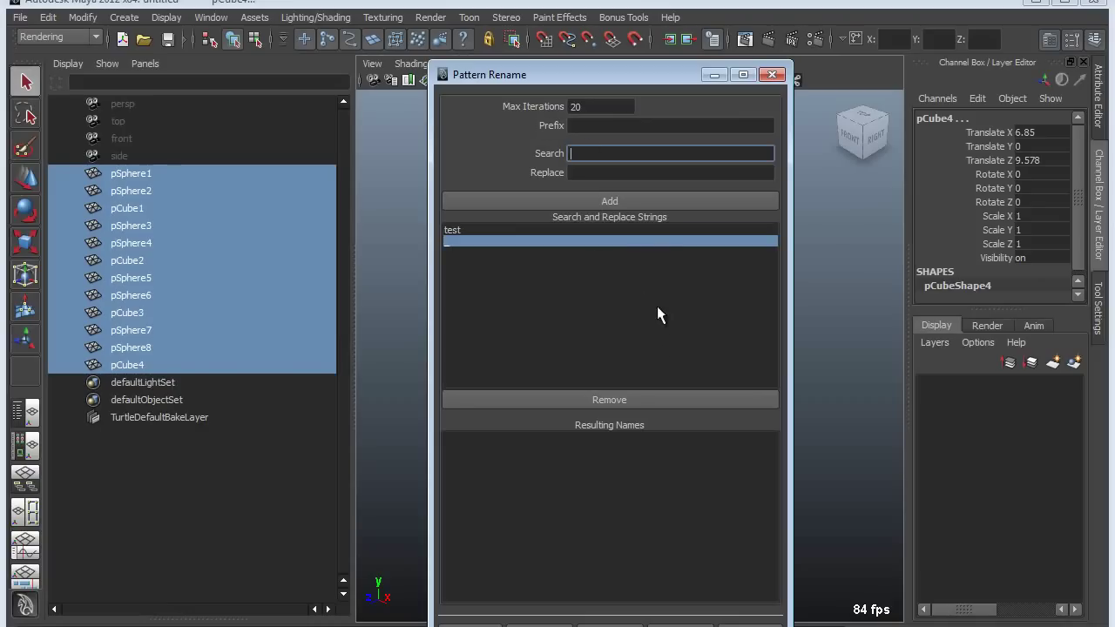
pyautogui.moveTo(622, 62); pyautogui.dragTo(589, 14)
pyautogui.doubleClick(589, 7)
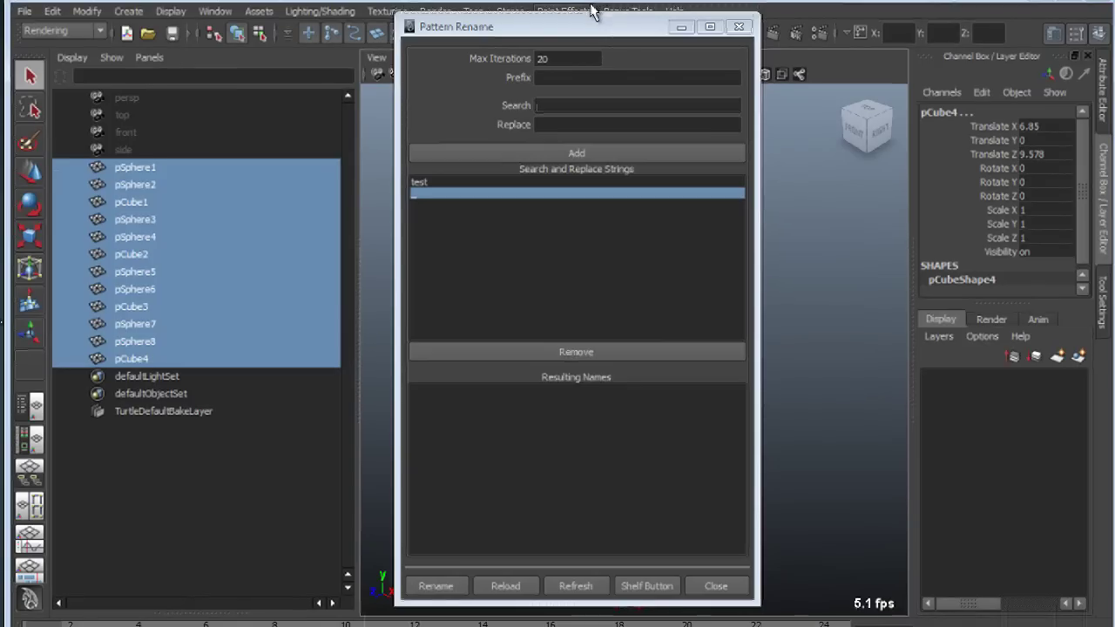
pyautogui.click(589, 7)
pyautogui.click(586, 4)
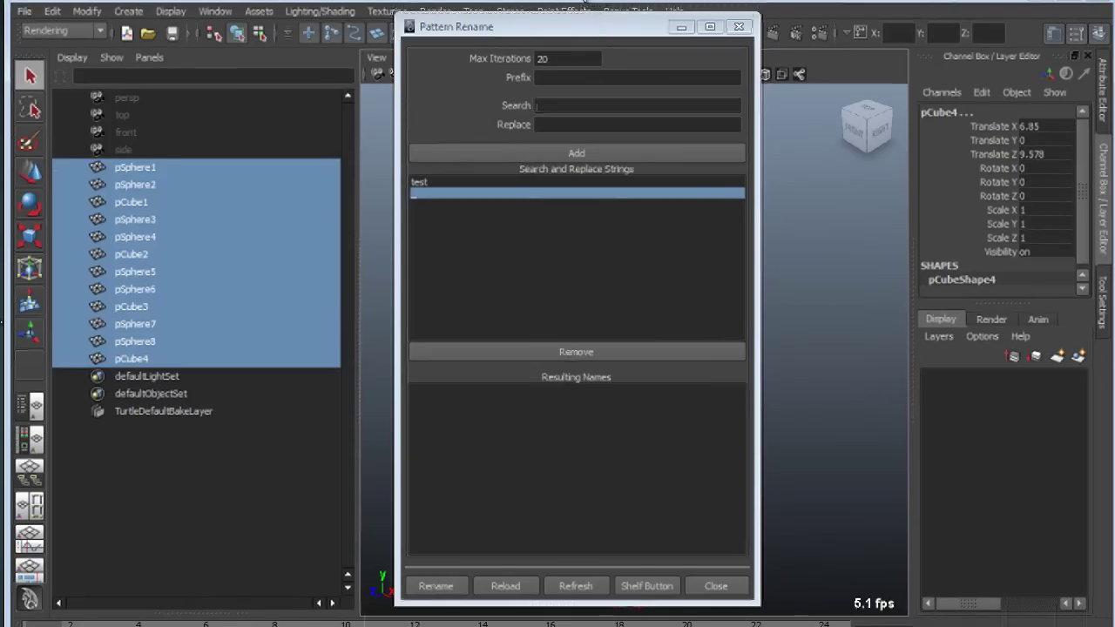